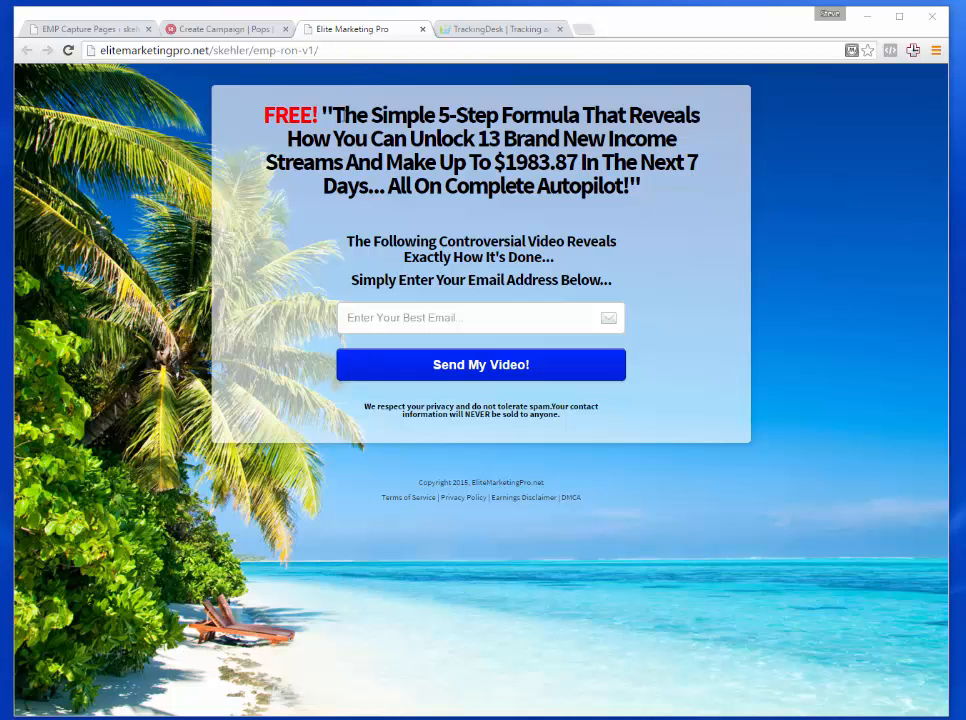
# - Look over the 50onRed new campaign form, the EMP RON V1 capture page dashboard and a blank Notepad document
pyautogui.click(228, 31)
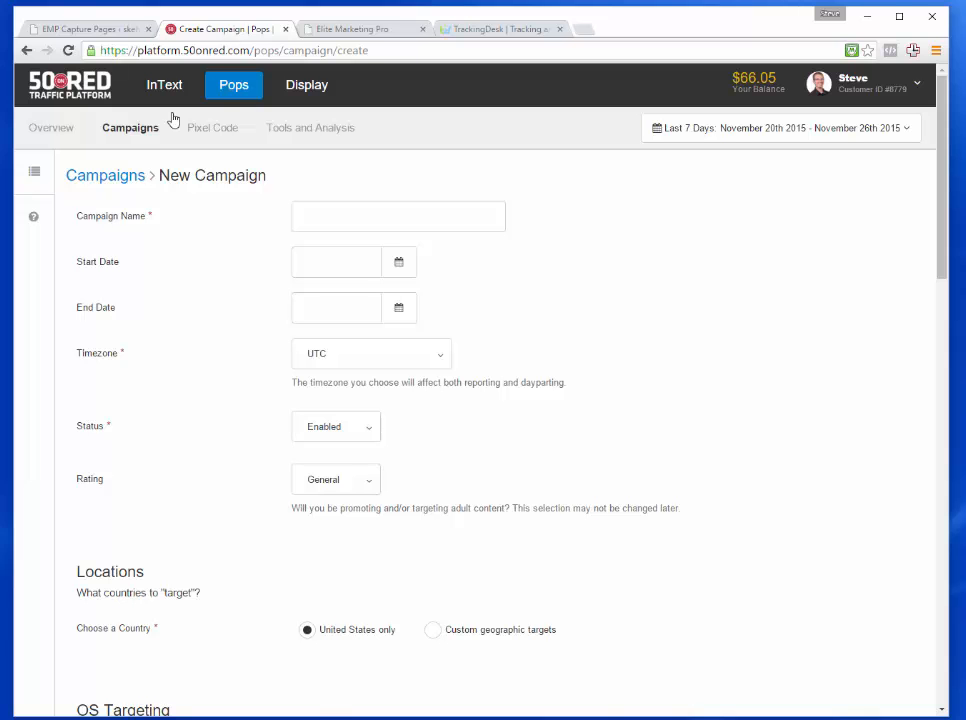
pyautogui.click(97, 31)
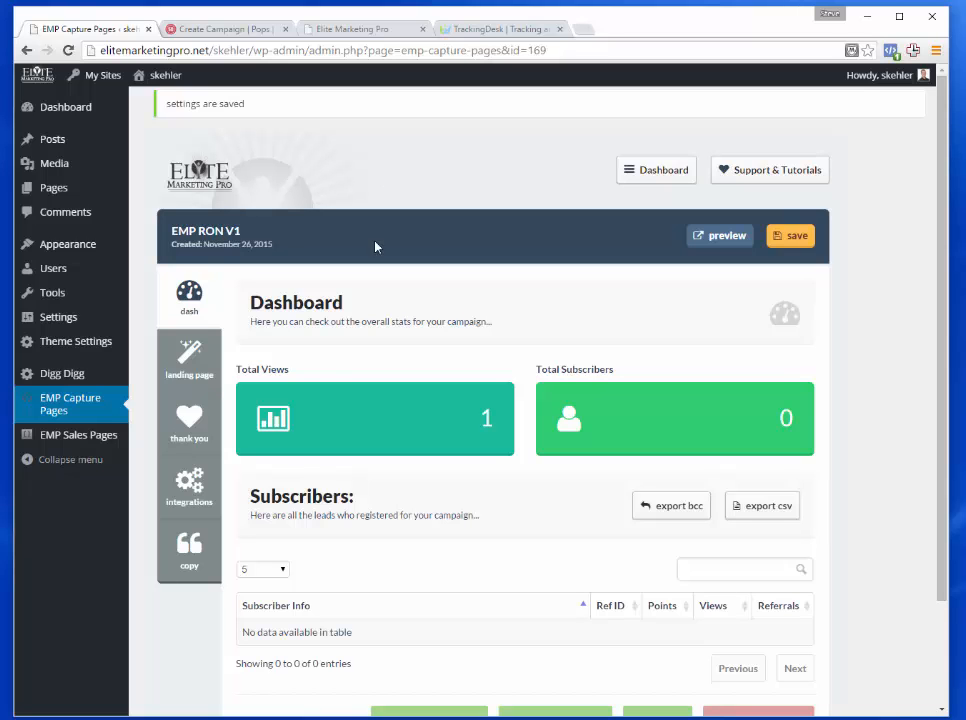
pyautogui.click(40, 718)
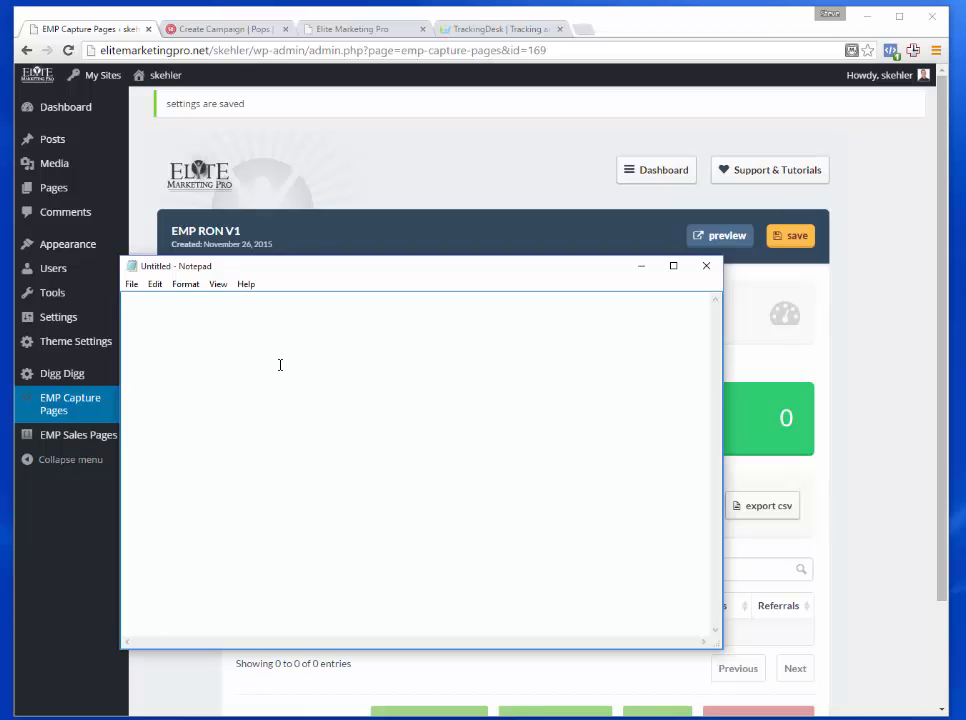
pyautogui.click(641, 267)
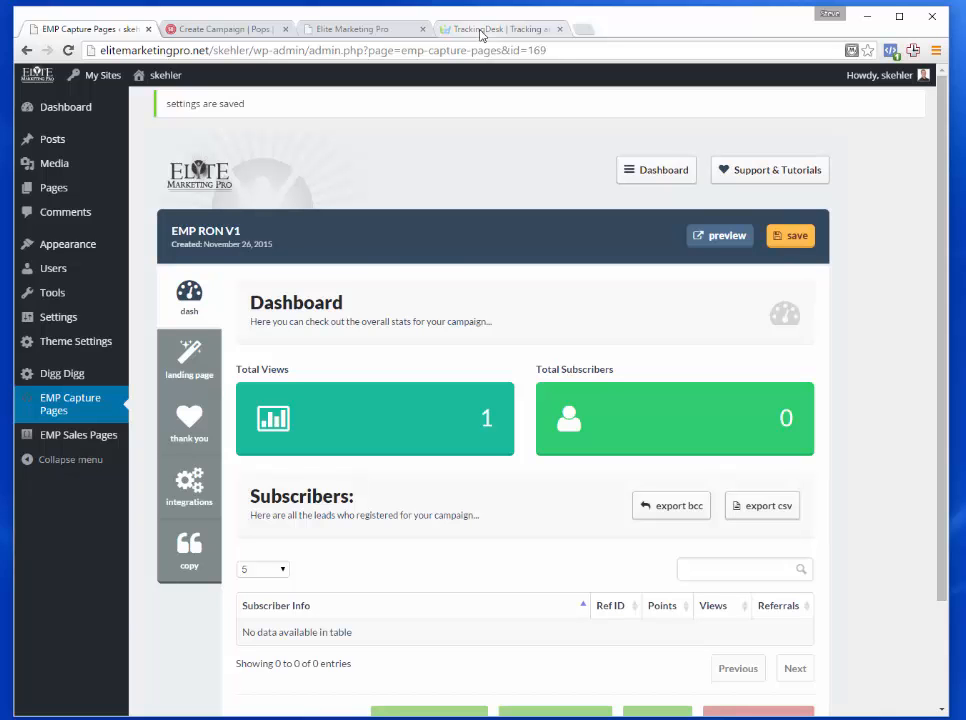
pyautogui.click(252, 29)
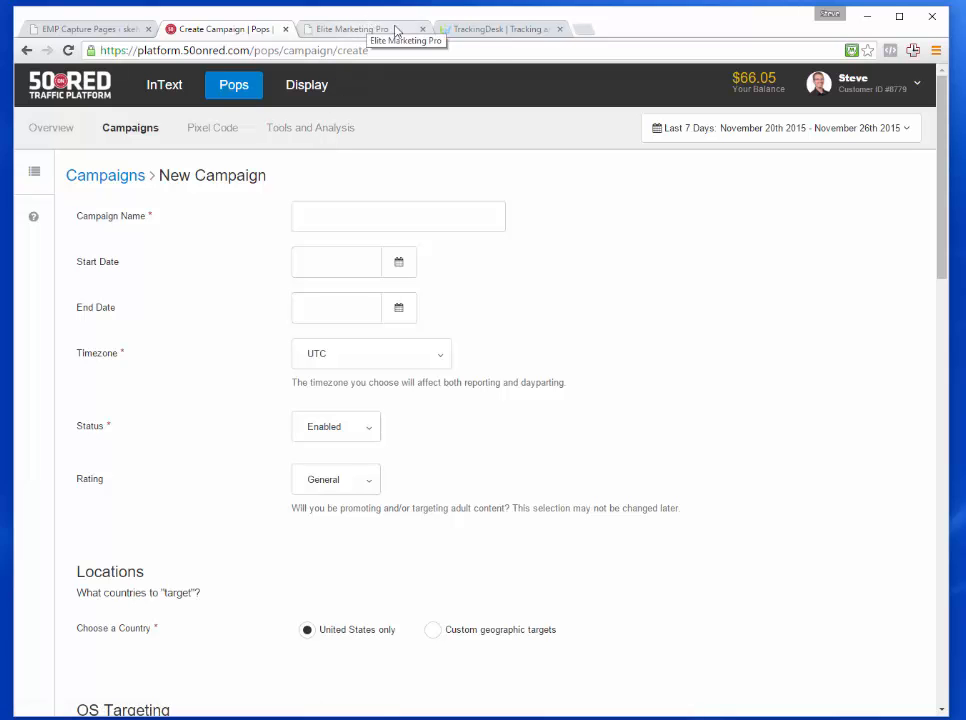
# - Sign in to TrackingDesk with the account password and decline saving the password in the browser
pyautogui.click(492, 36)
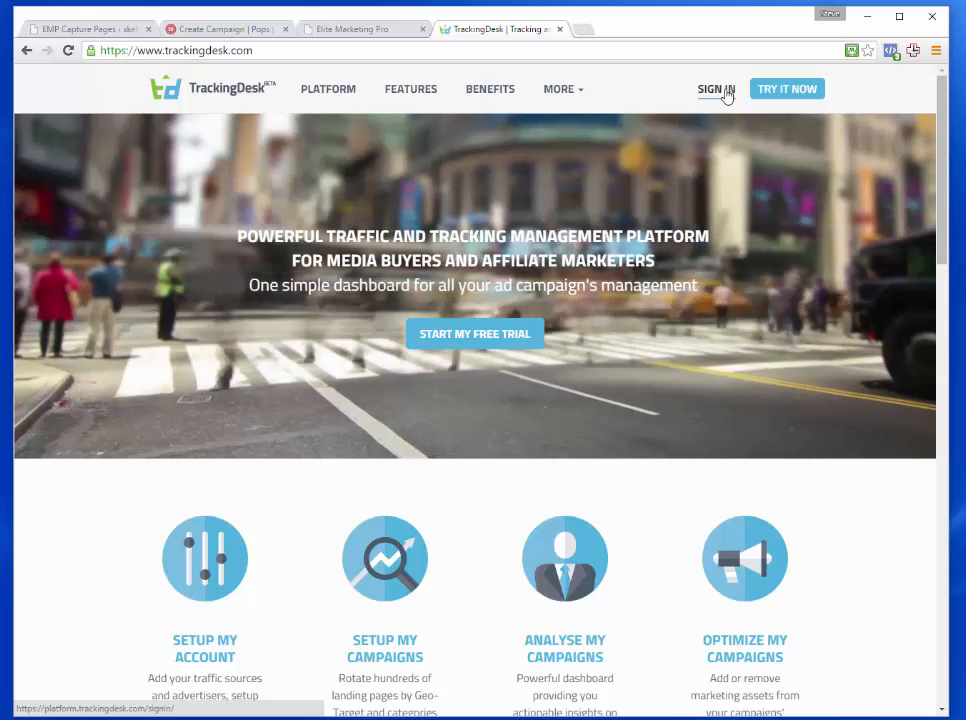
pyautogui.click(727, 92)
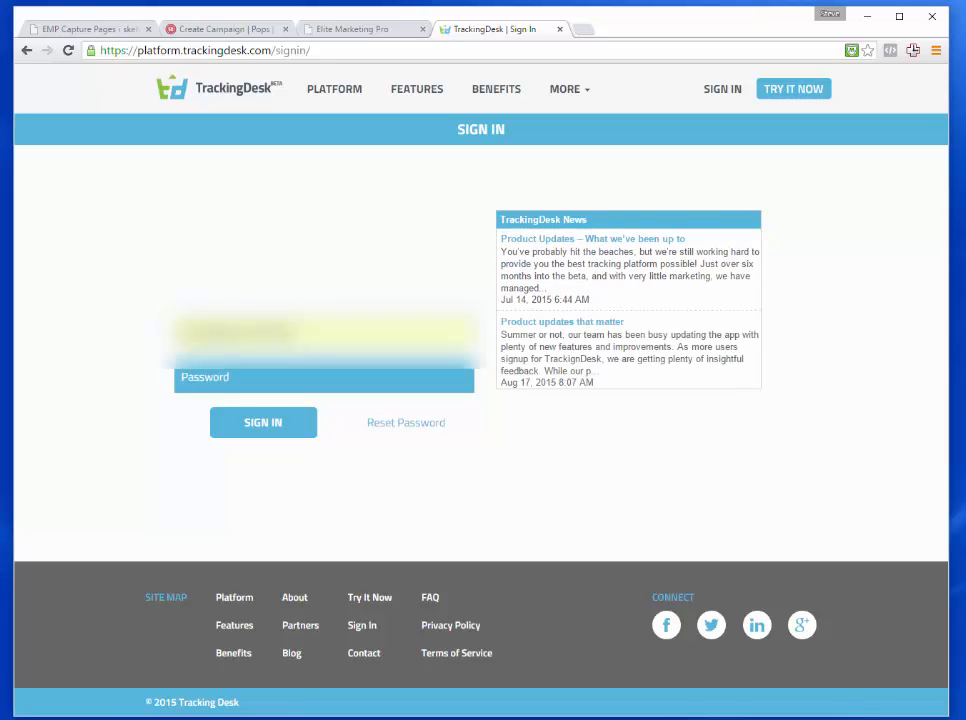
pyautogui.write('********')
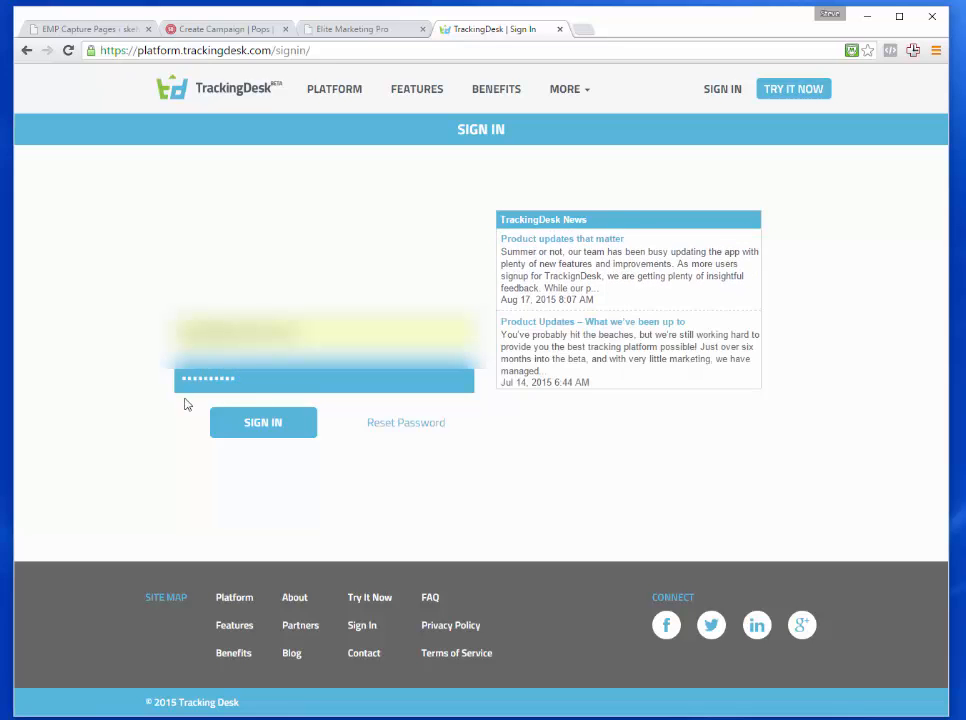
pyautogui.click(222, 433)
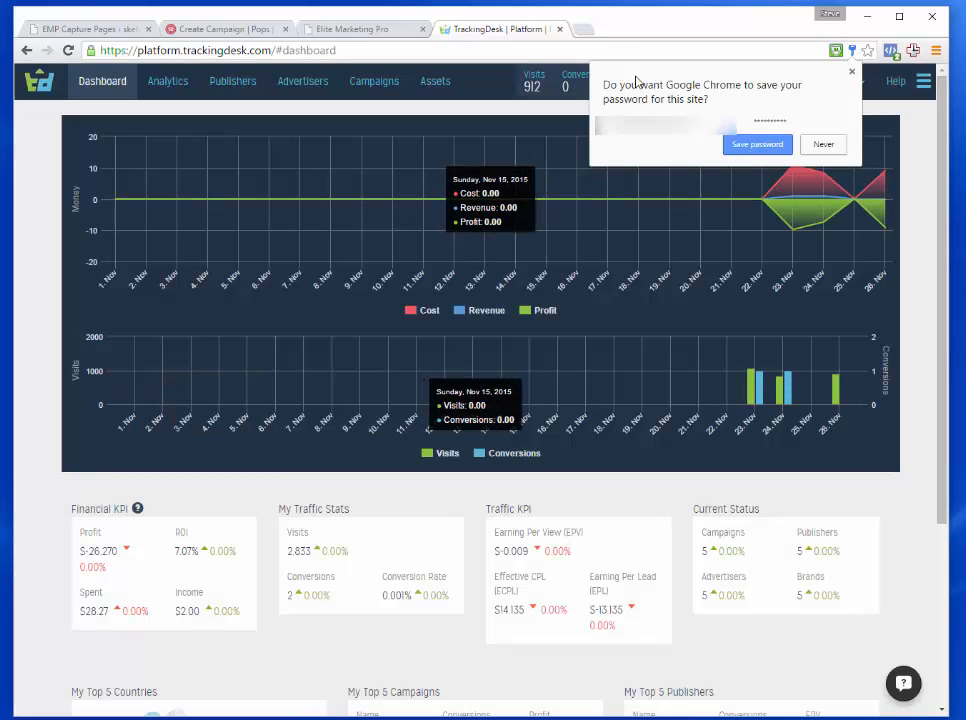
pyautogui.click(823, 144)
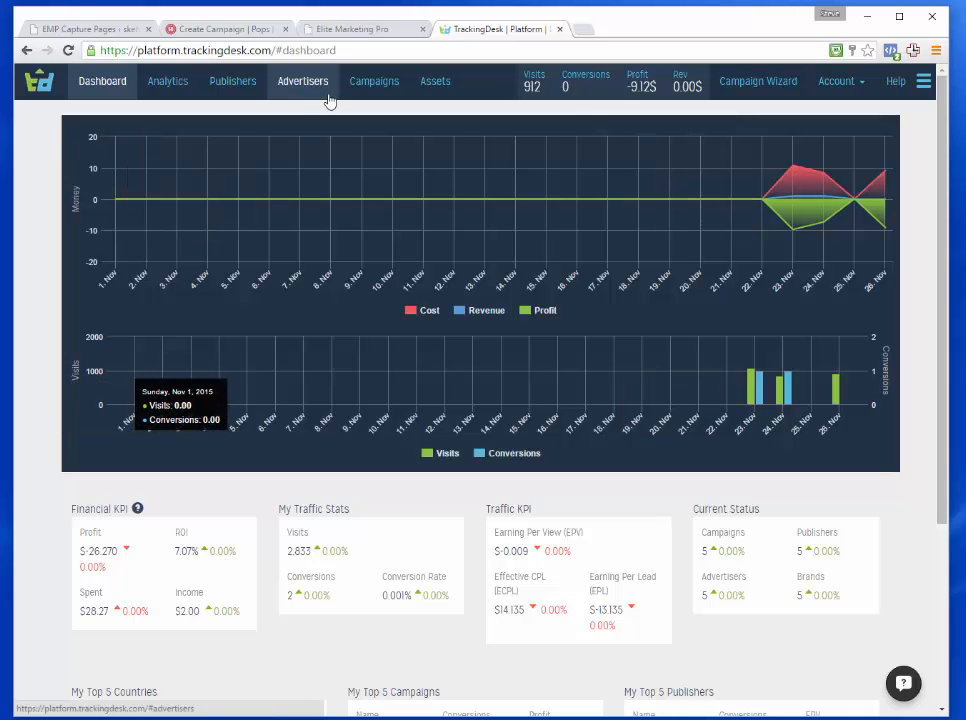
# - Name the new 50onRed pops campaign "EMP RON Example"
pyautogui.click(238, 35)
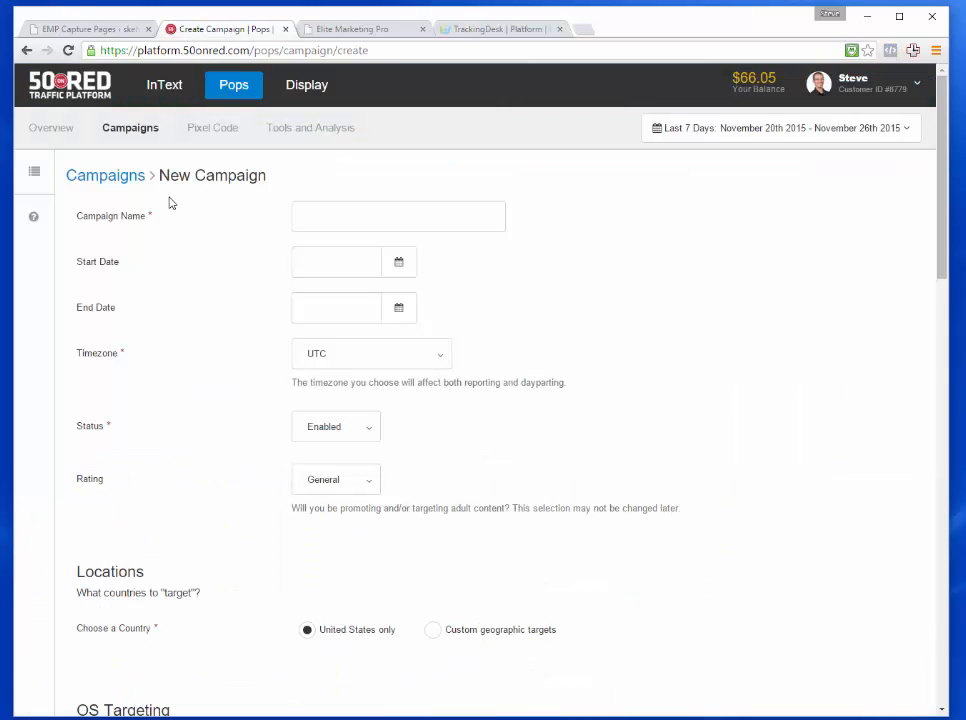
pyautogui.click(372, 222)
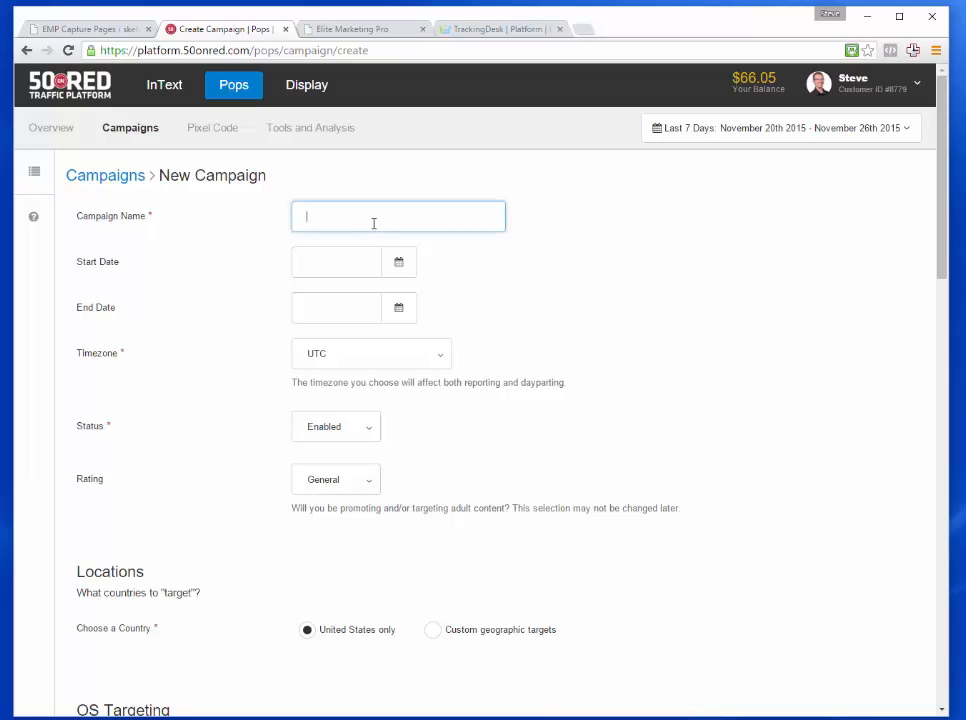
pyautogui.write('EM')
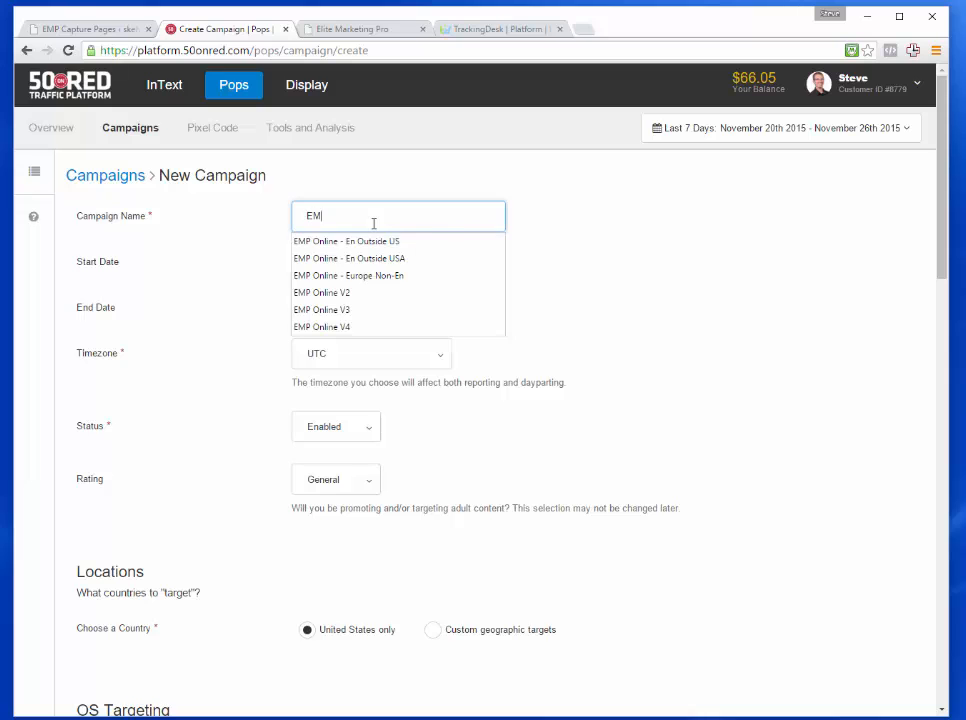
pyautogui.write('P Exa')
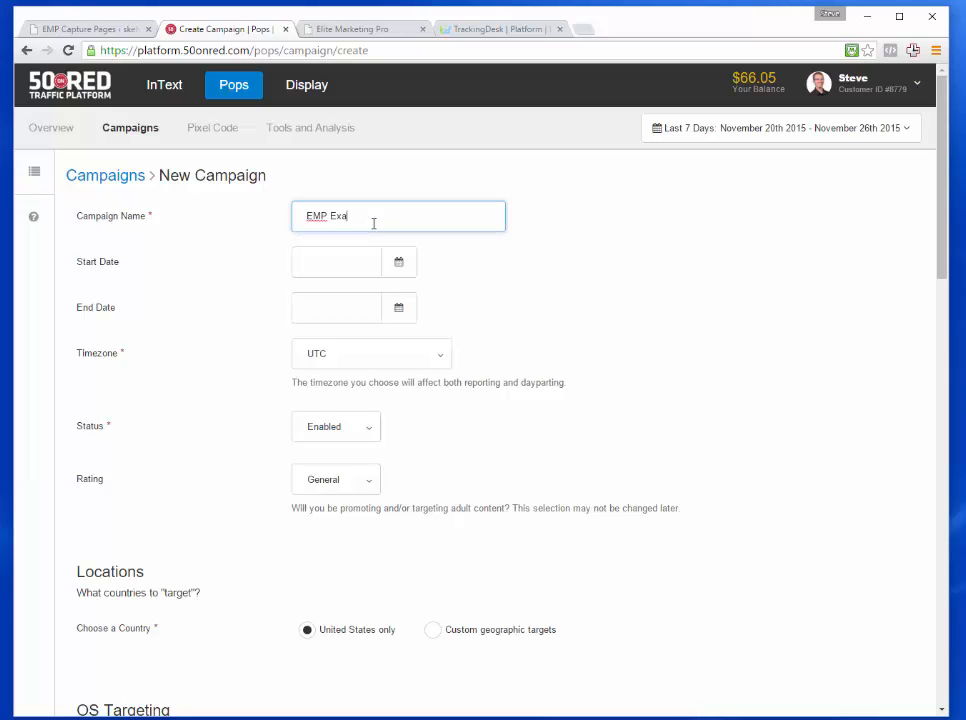
pyautogui.write('mple')
pyautogui.click(333, 216)
pyautogui.write('RON')
# - Set the campaign's start date to 2015-11-26 and its end date to 2015-11-30
pyautogui.click(395, 259)
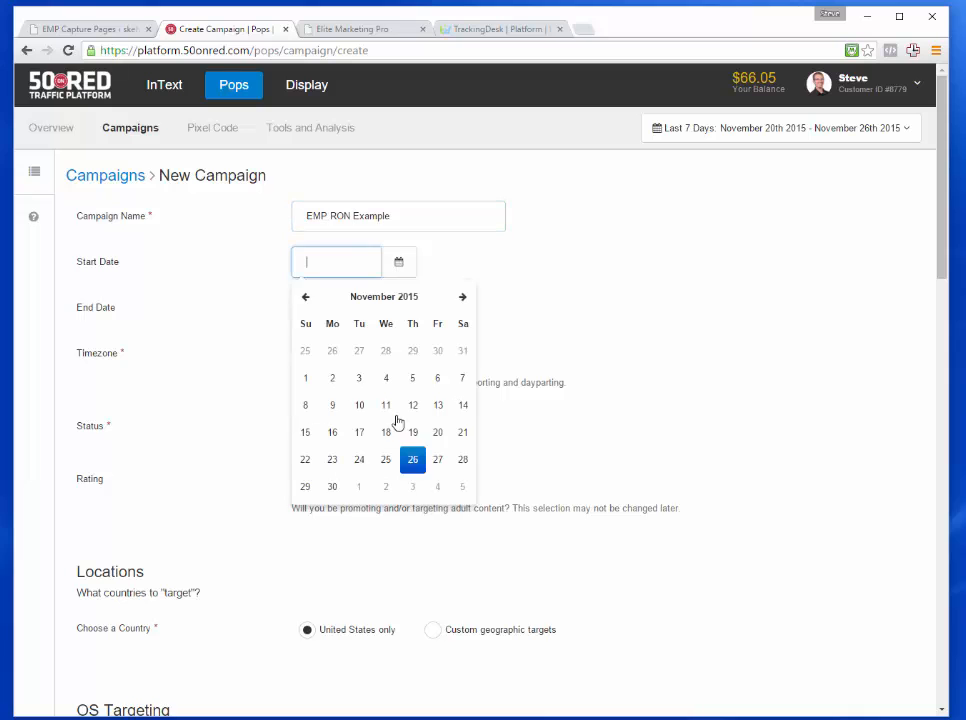
pyautogui.click(411, 458)
pyautogui.click(395, 321)
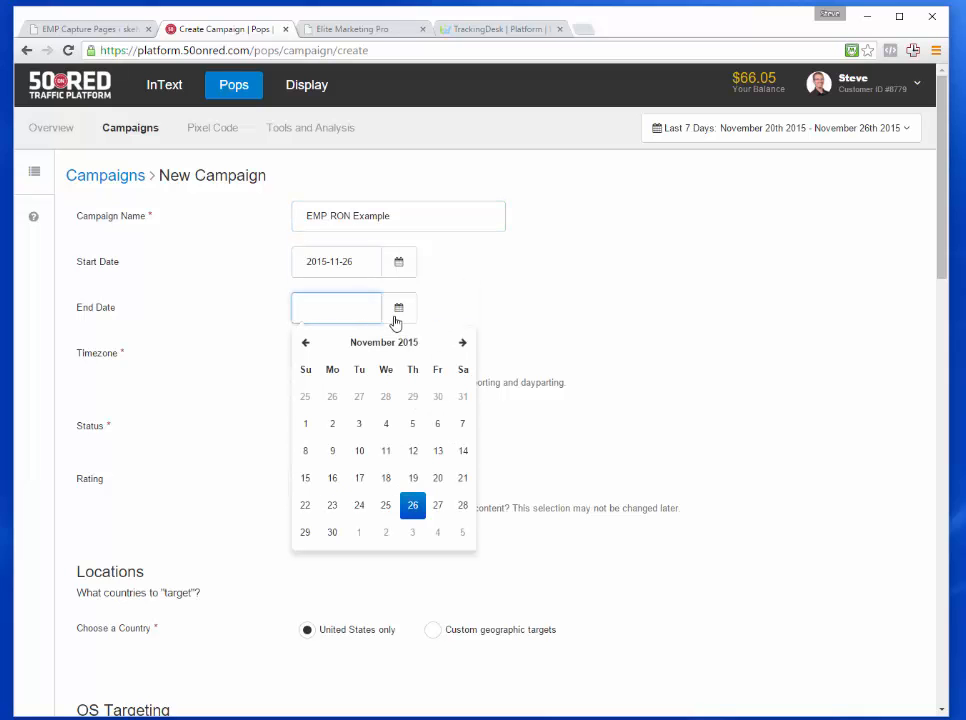
pyautogui.click(331, 532)
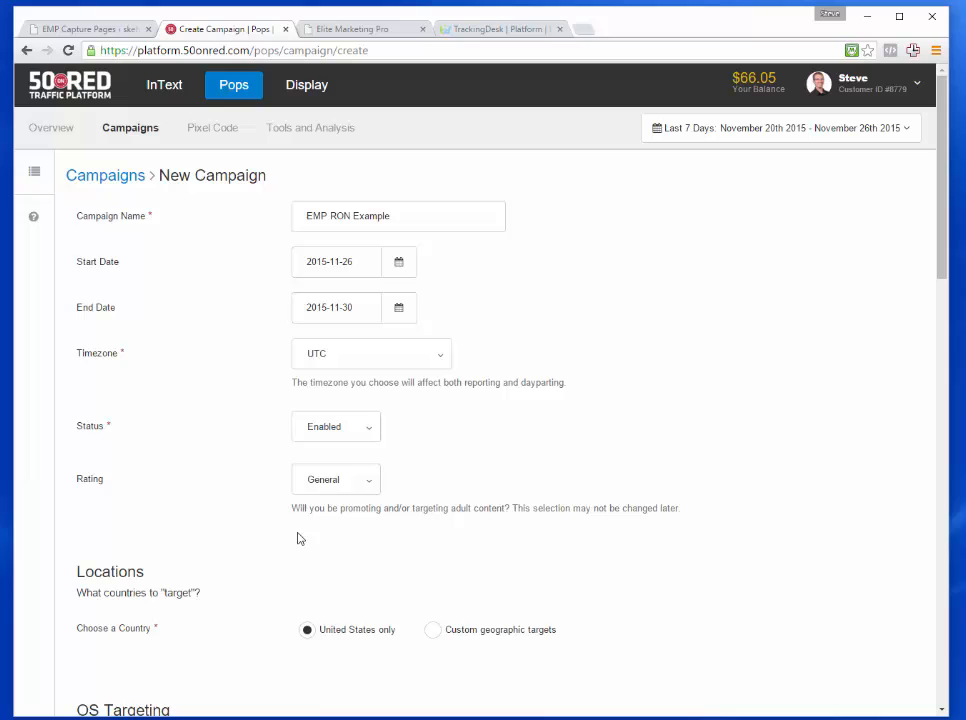
# - Set the campaign's timezone to America/Los_Angeles and its status to Paused
pyautogui.click(440, 360)
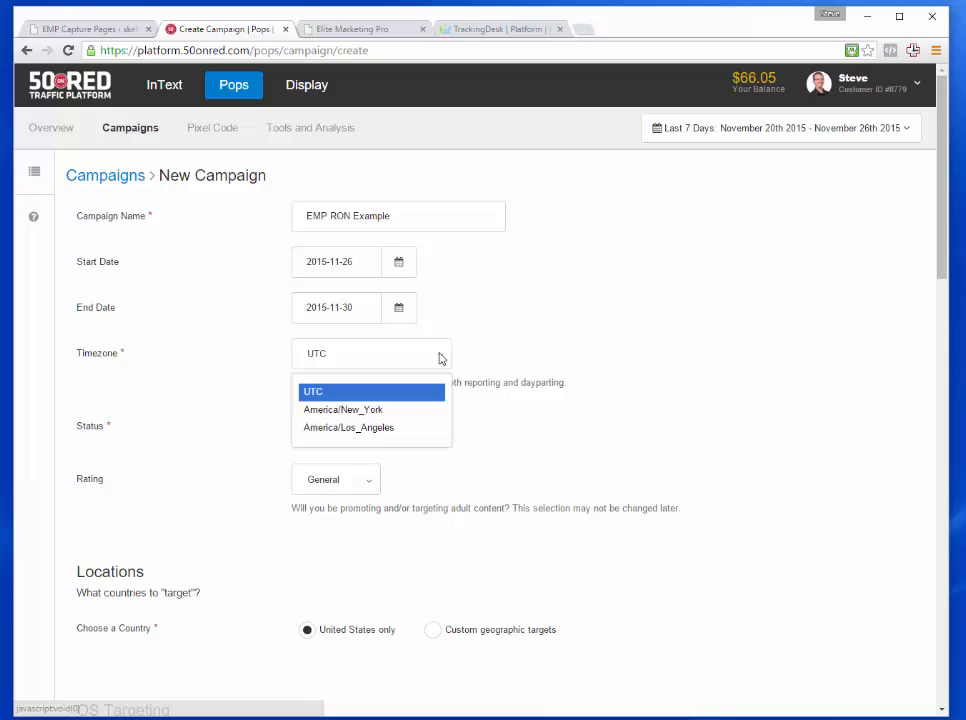
pyautogui.click(379, 430)
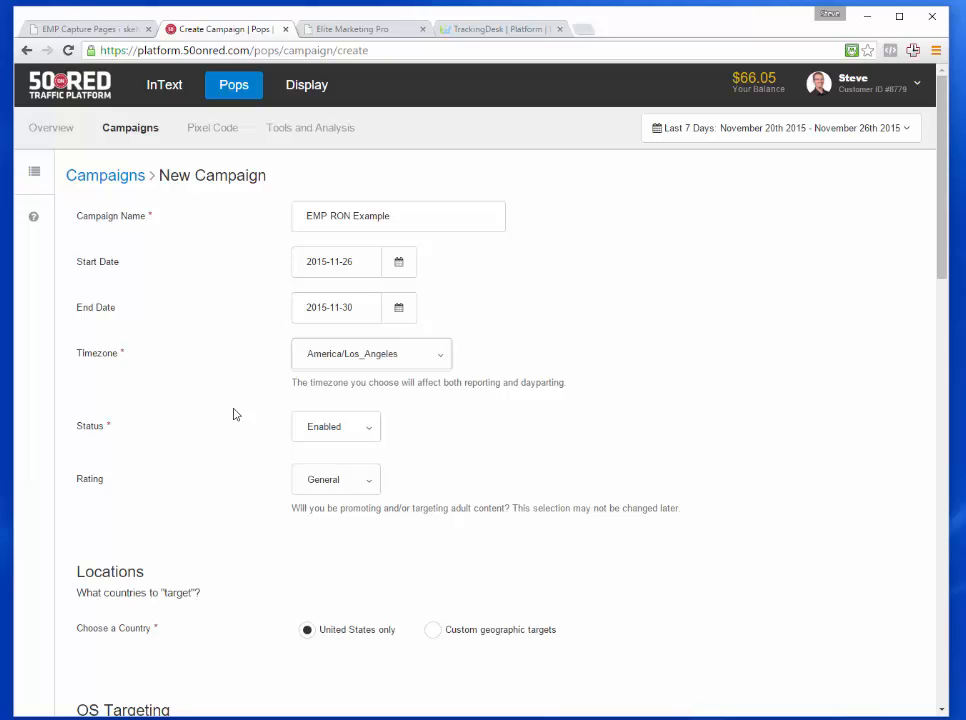
pyautogui.click(348, 429)
pyautogui.click(334, 483)
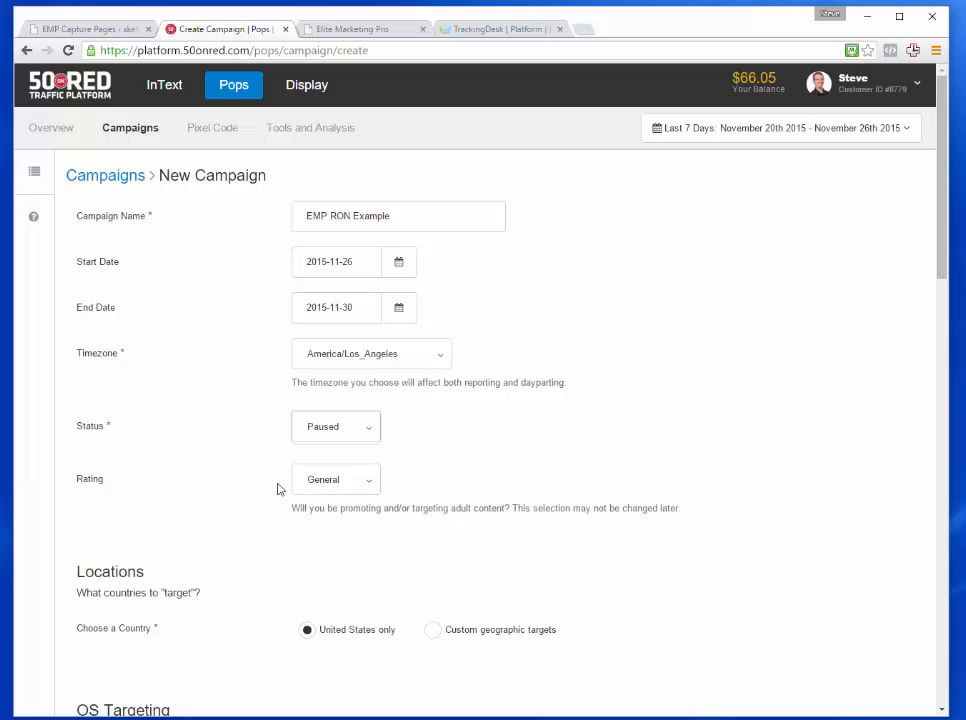
# - Set the campaign's default CPV bid to 0.01
pyautogui.scroll(-3, 460, 521)
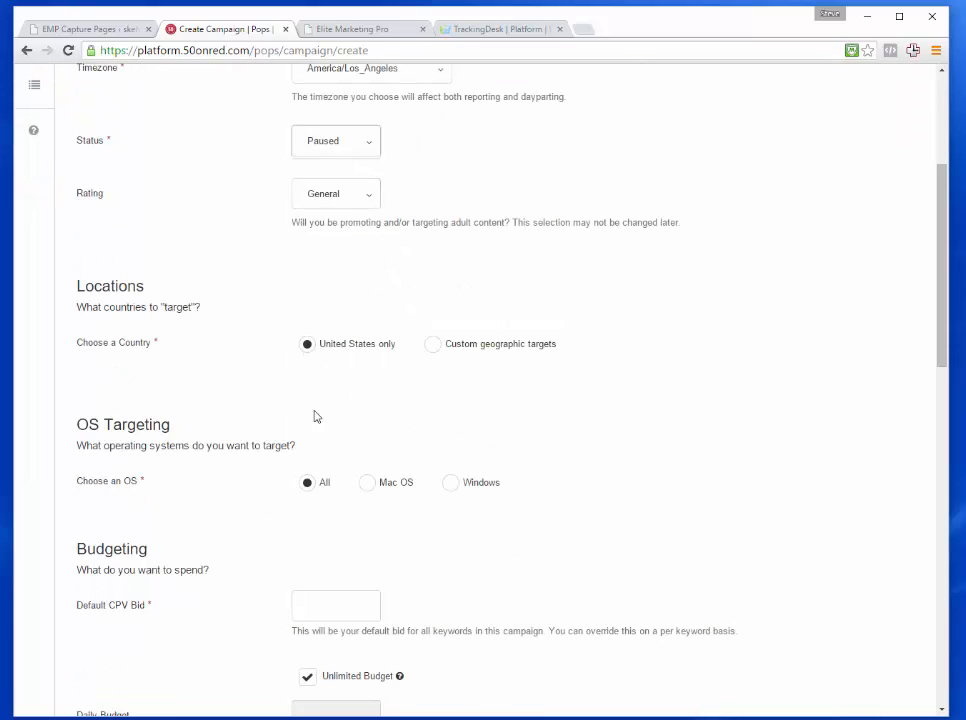
pyautogui.scroll(-2, 318, 510)
pyautogui.scroll(-1, 318, 510)
pyautogui.click(360, 396)
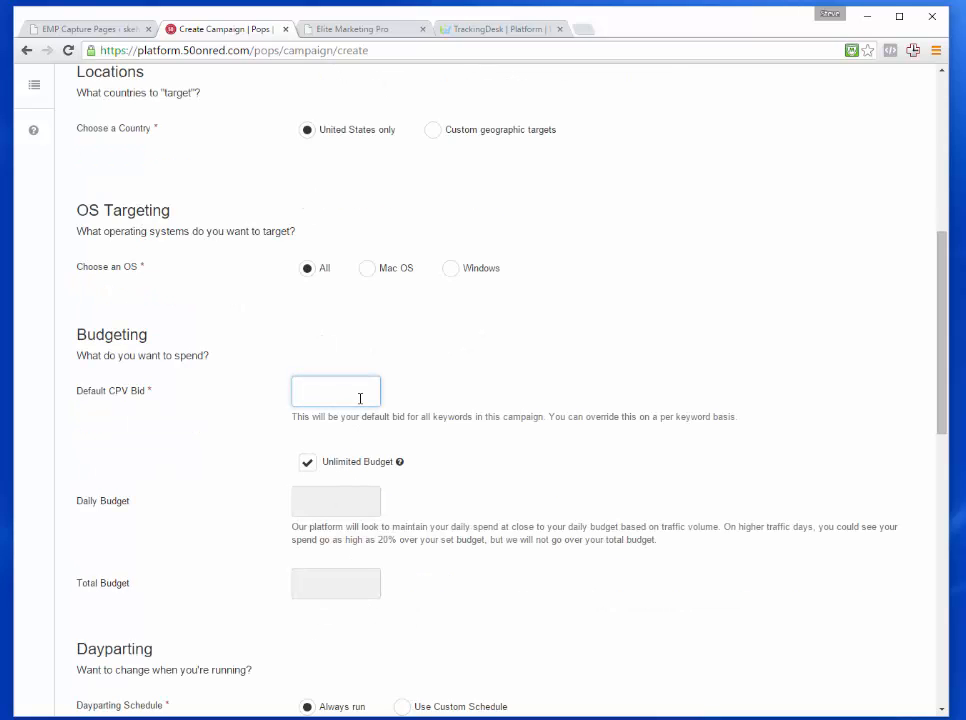
pyautogui.write('0.01')
pyautogui.click(434, 393)
# - Turn off the unlimited budget and set a daily budget of 5.00 and a total budget of 50.00
pyautogui.click(306, 465)
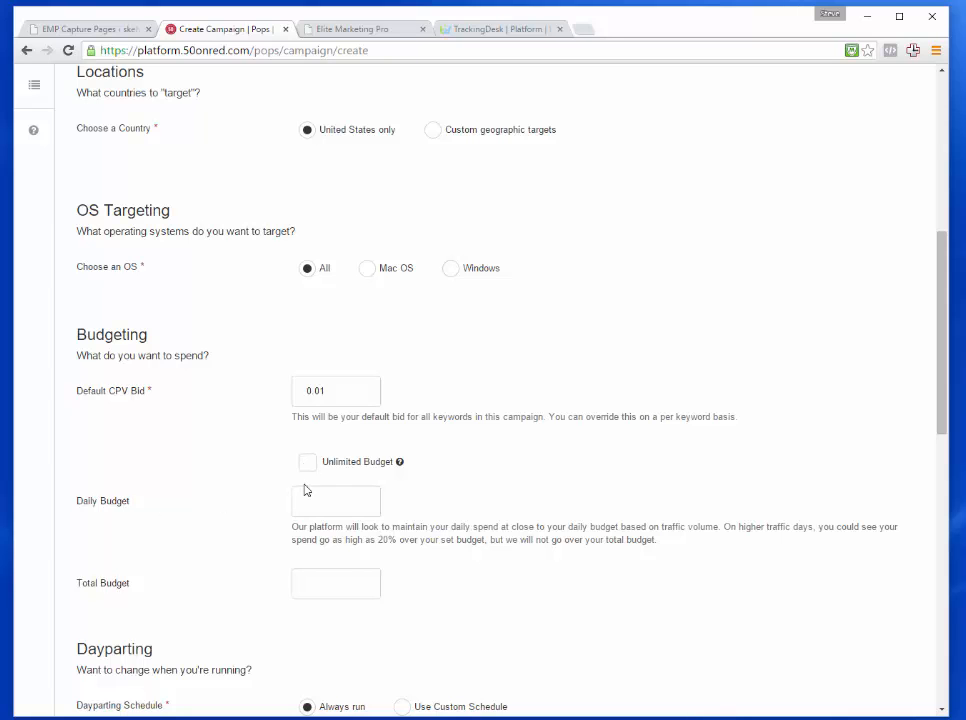
pyautogui.click(312, 502)
pyautogui.write('5.00')
pyautogui.click(477, 522)
pyautogui.click(310, 585)
pyautogui.write('50.00')
pyautogui.click(441, 600)
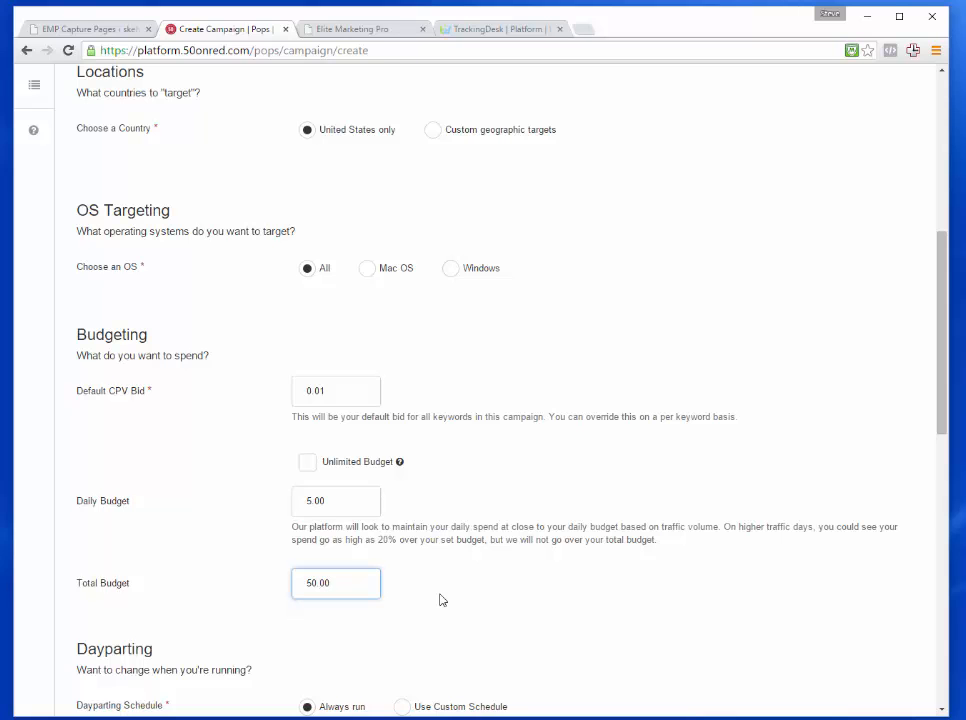
# - Switch dayparting to a custom schedule and deselect all hours for every day from Sunday to Saturday
pyautogui.scroll(-2, 474, 606)
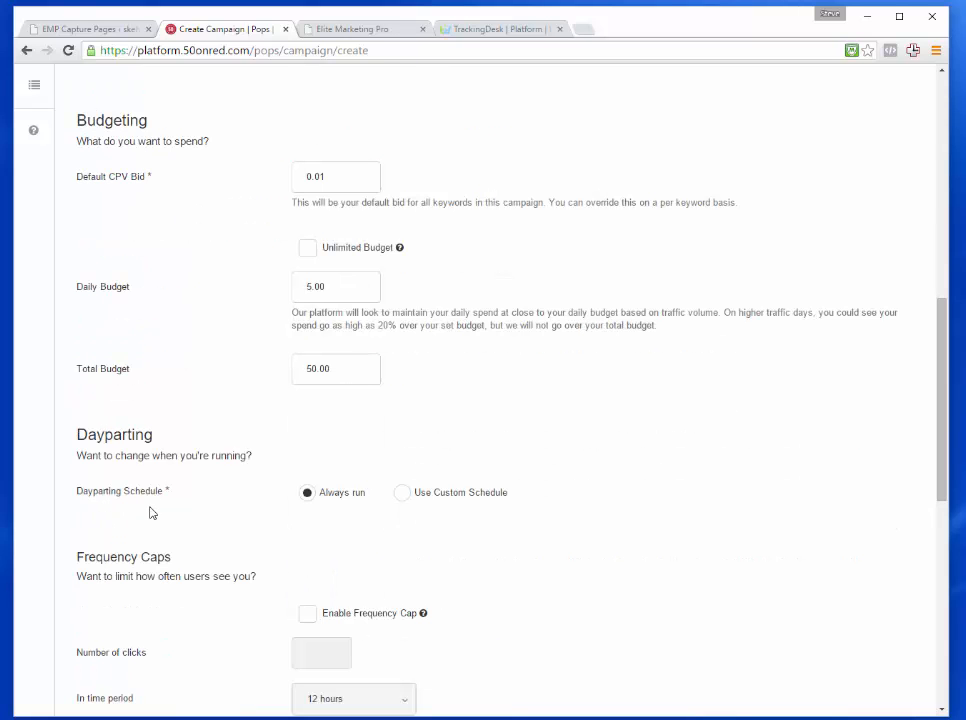
pyautogui.click(402, 494)
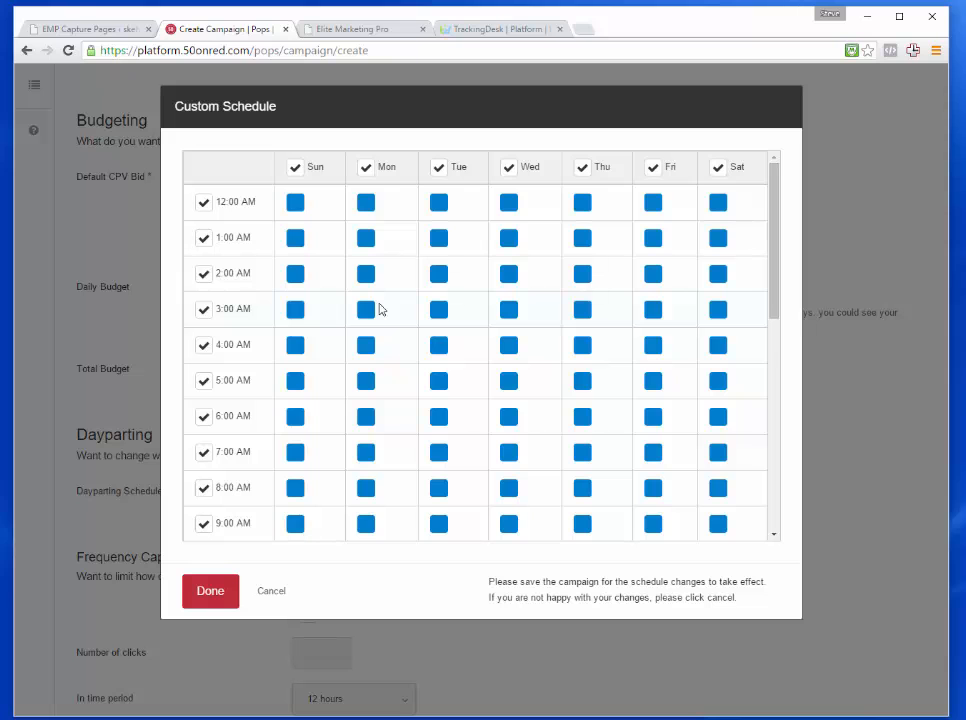
pyautogui.click(294, 167)
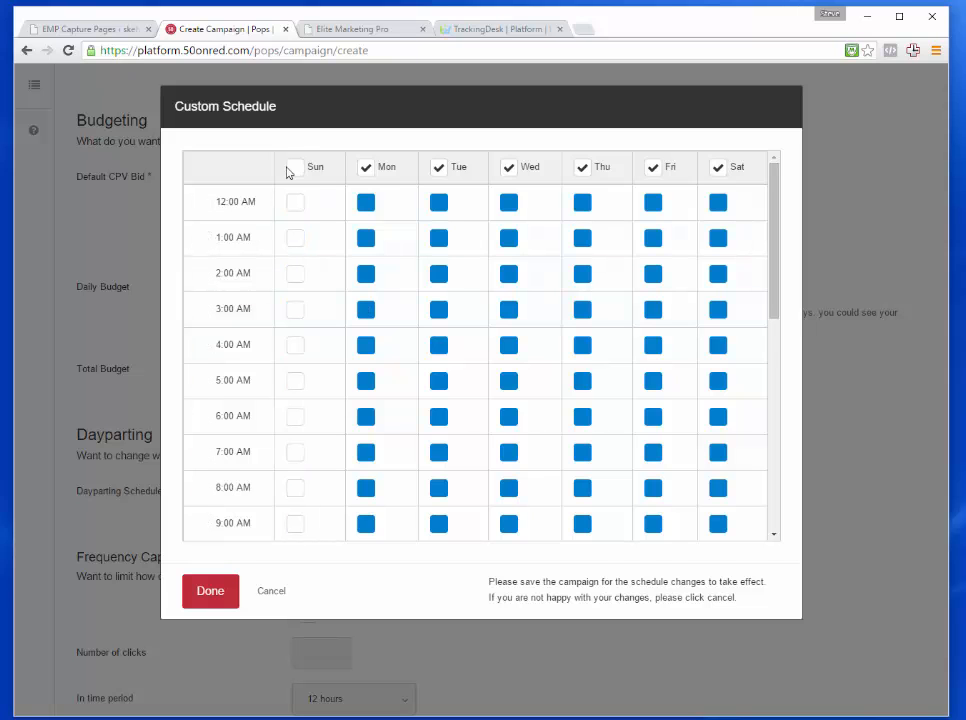
pyautogui.click(380, 169)
pyautogui.click(438, 169)
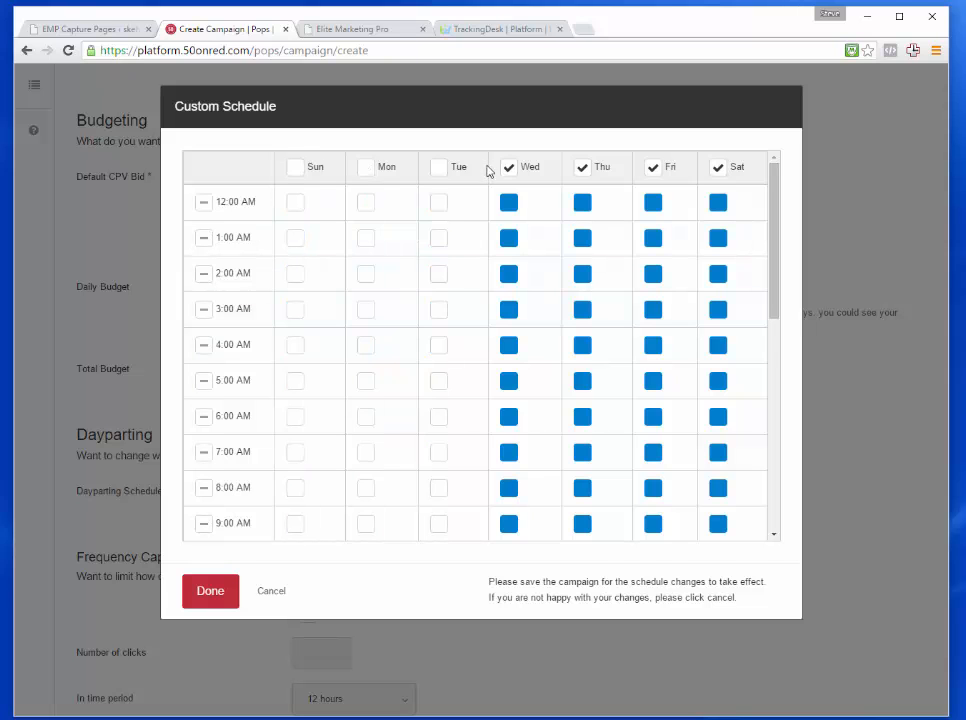
pyautogui.click(506, 168)
pyautogui.click(582, 168)
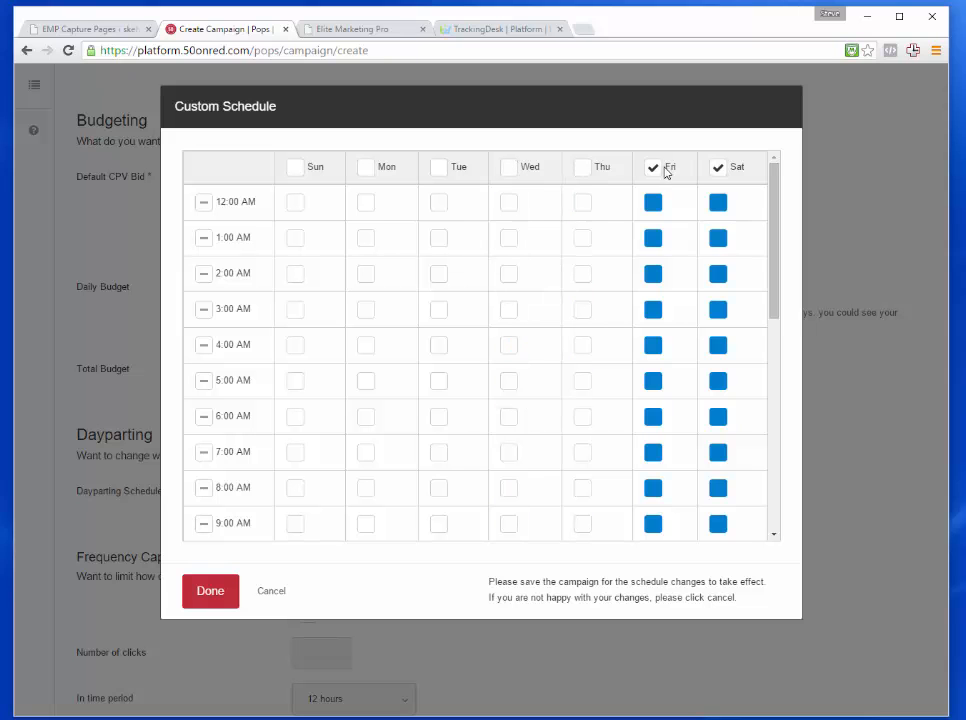
pyautogui.click(652, 168)
pyautogui.click(717, 168)
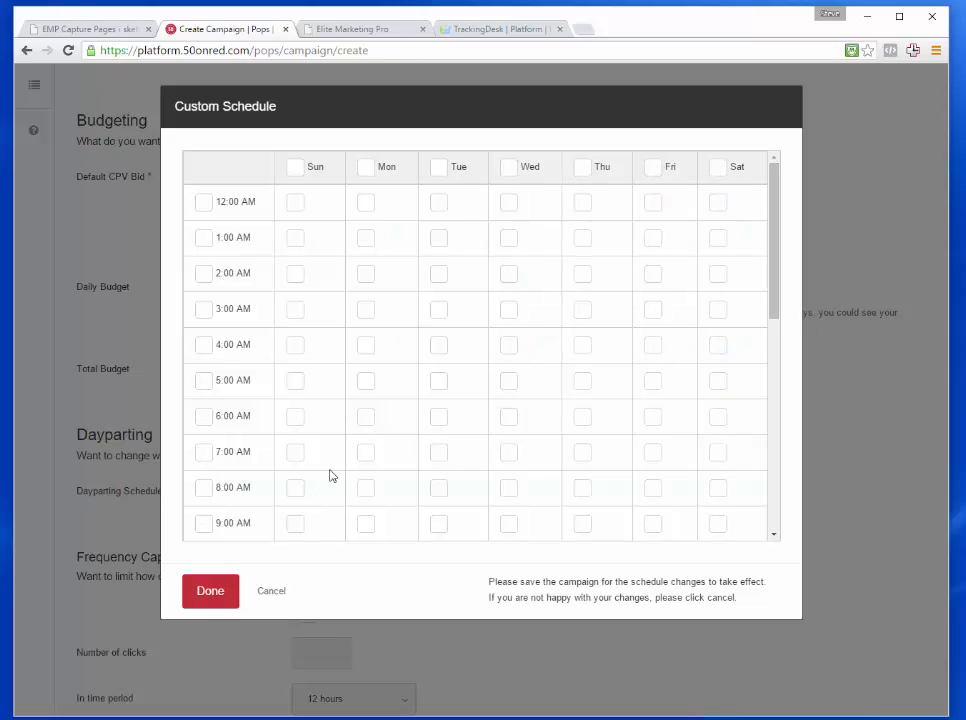
# - Enable Sunday 9:00 AM, Monday 10:00 AM and Tuesday 12:00 PM in the custom dayparting schedule
pyautogui.click(774, 535)
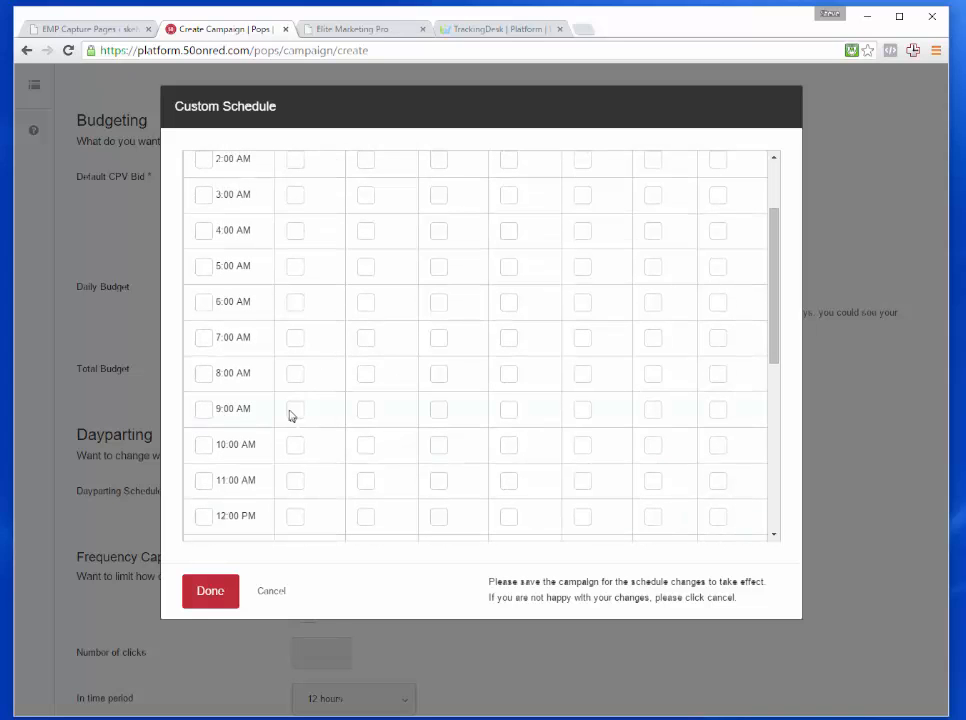
pyautogui.scroll(3, 752, 200)
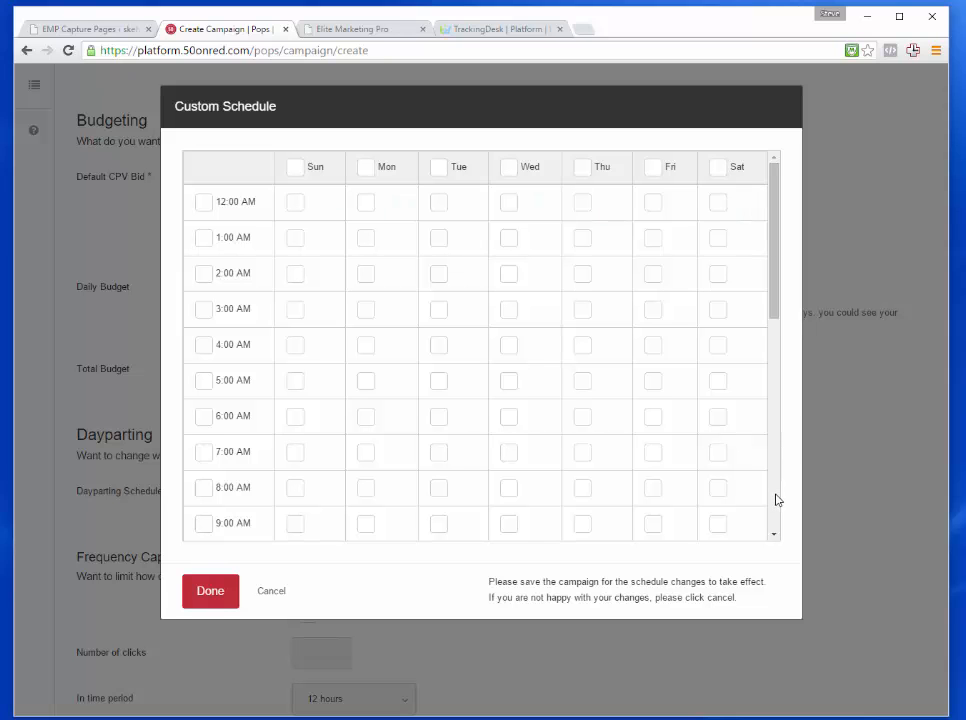
pyautogui.click(297, 524)
pyautogui.click(774, 535)
pyautogui.click(774, 535)
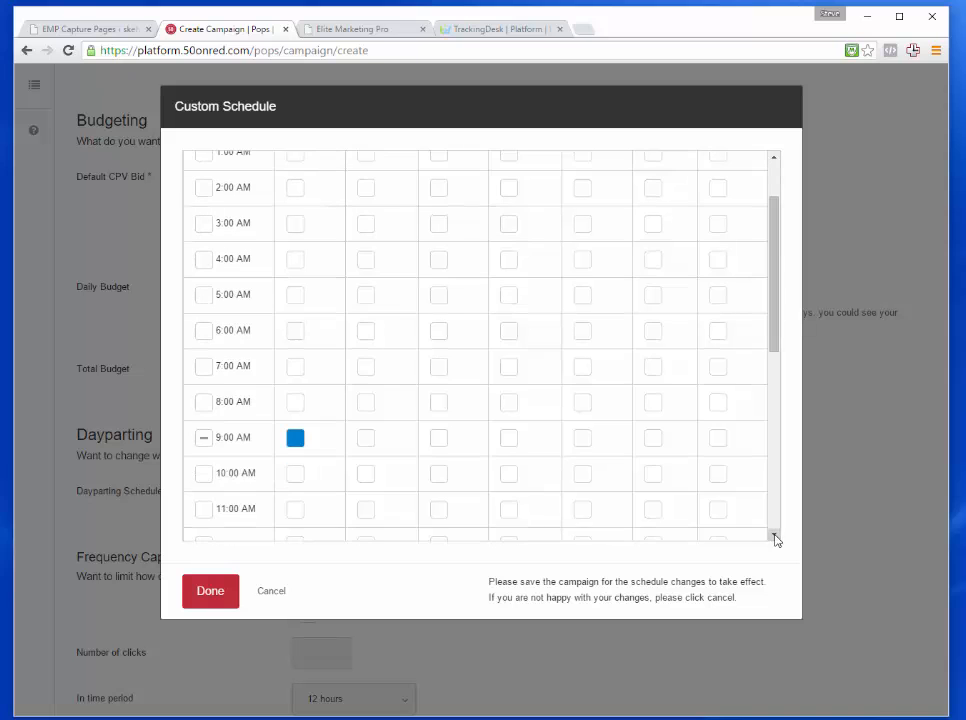
pyautogui.click(774, 535)
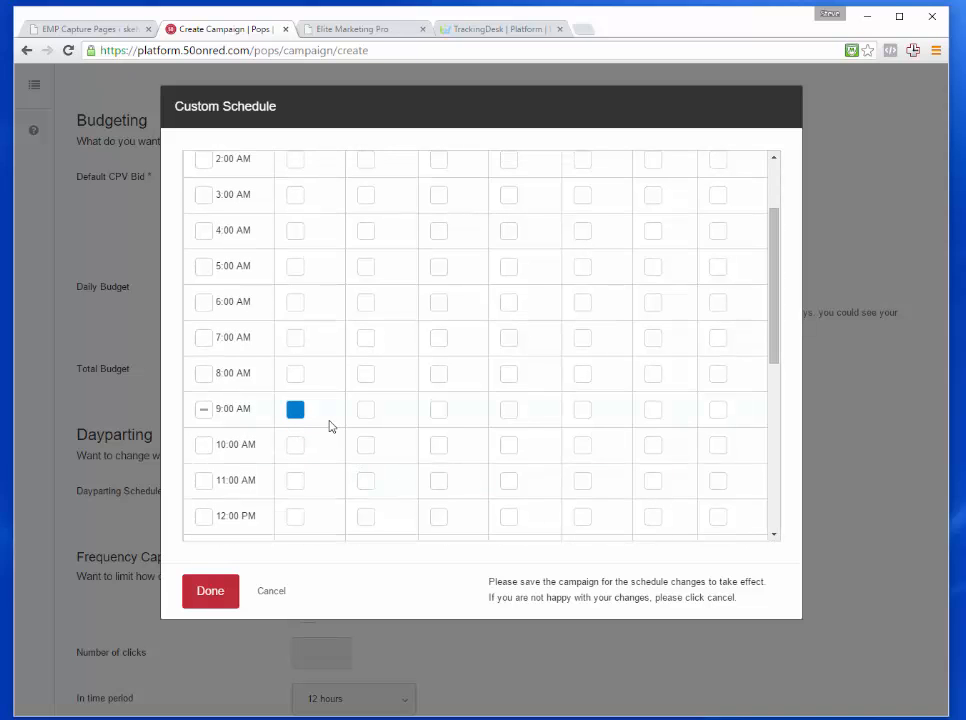
pyautogui.click(370, 452)
pyautogui.click(437, 518)
# - Enable Wednesday 3:00 PM and Thursday 5:00 PM in the custom dayparting schedule
pyautogui.click(773, 535)
pyautogui.click(773, 535)
pyautogui.click(773, 535)
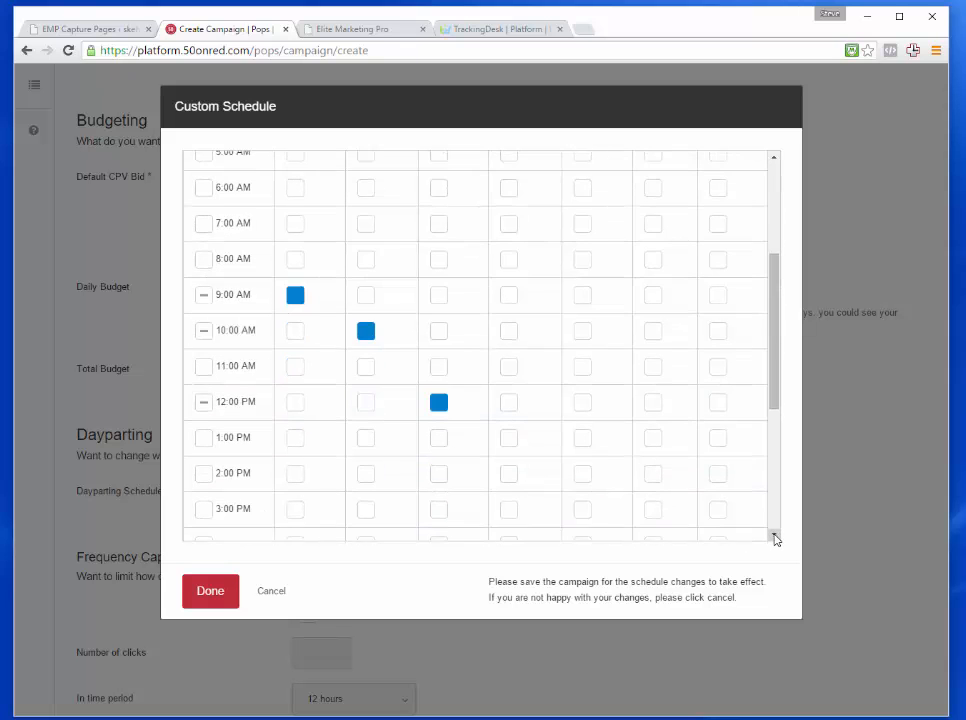
pyautogui.click(773, 535)
pyautogui.click(509, 481)
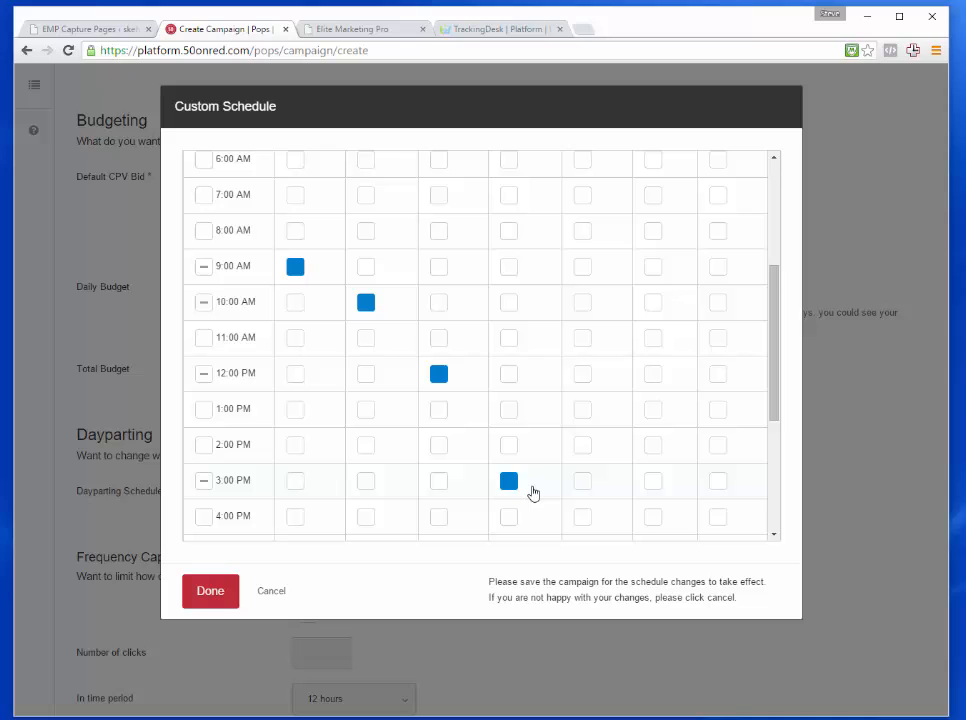
pyautogui.click(773, 535)
pyautogui.click(773, 535)
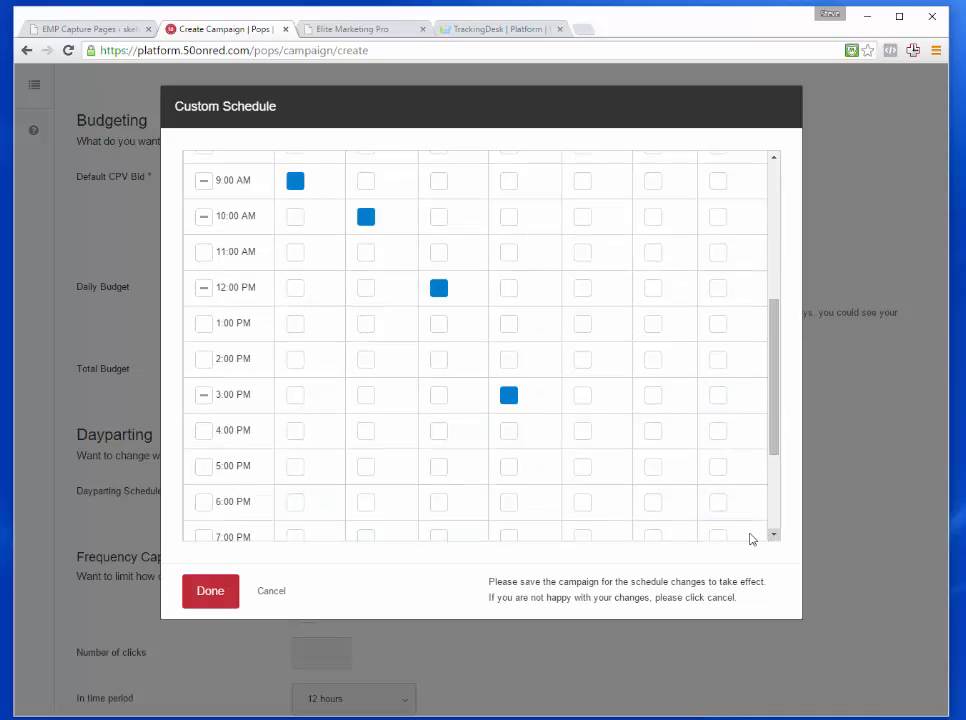
pyautogui.click(585, 474)
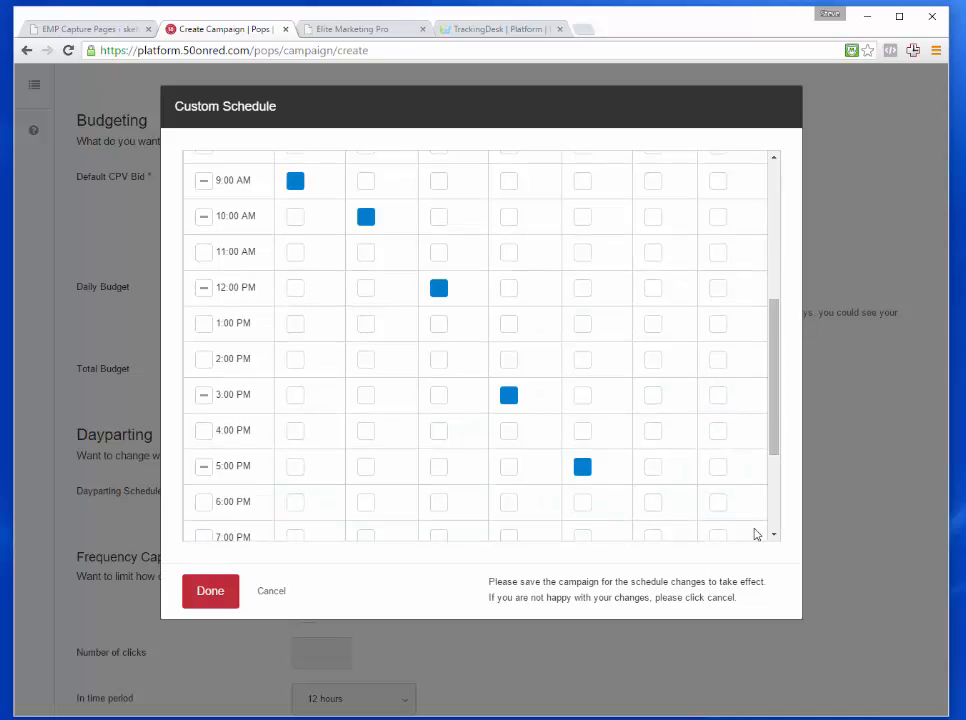
# - Enable Friday 7:00 PM and Saturday 10:00 AM in the custom dayparting schedule and confirm the schedule
pyautogui.click(773, 535)
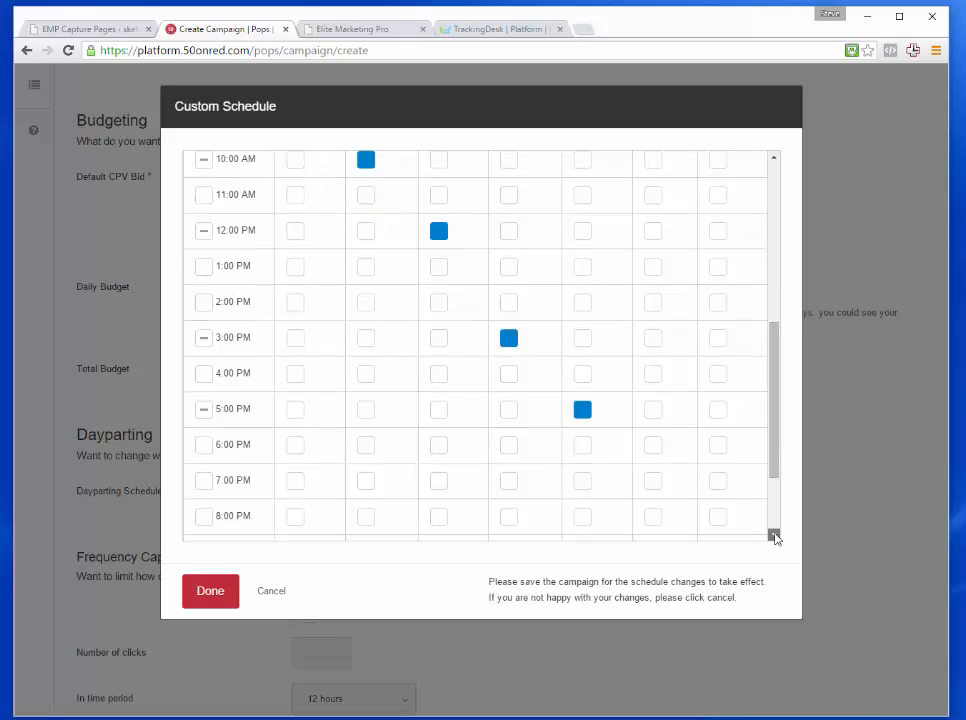
pyautogui.click(653, 481)
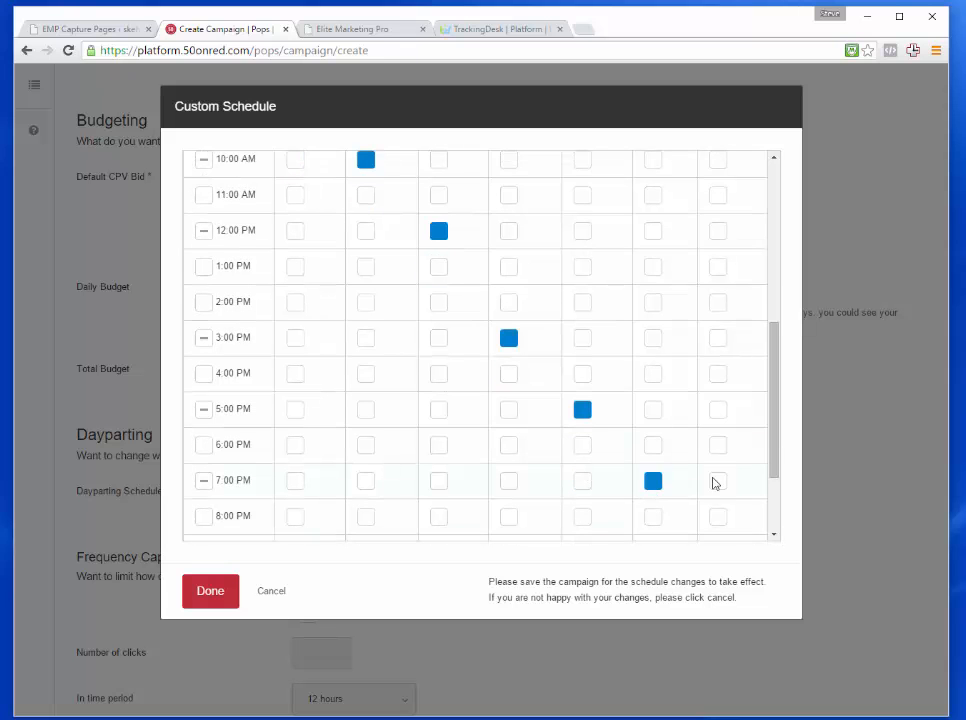
pyautogui.click(777, 289)
pyautogui.moveTo(777, 289); pyautogui.dragTo(768, 376)
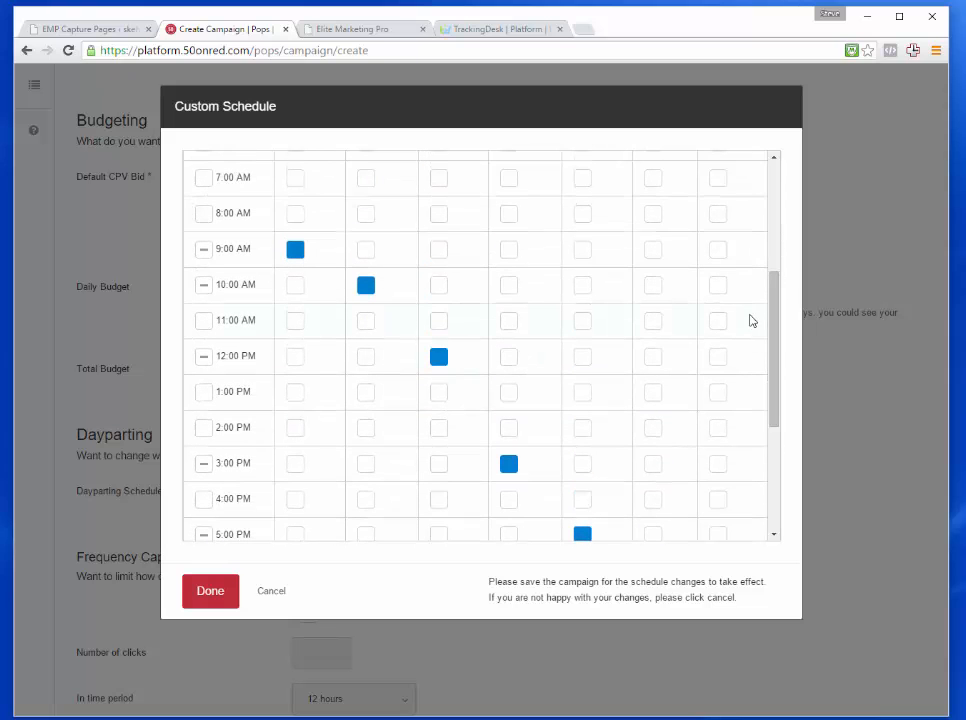
pyautogui.click(717, 287)
pyautogui.click(210, 591)
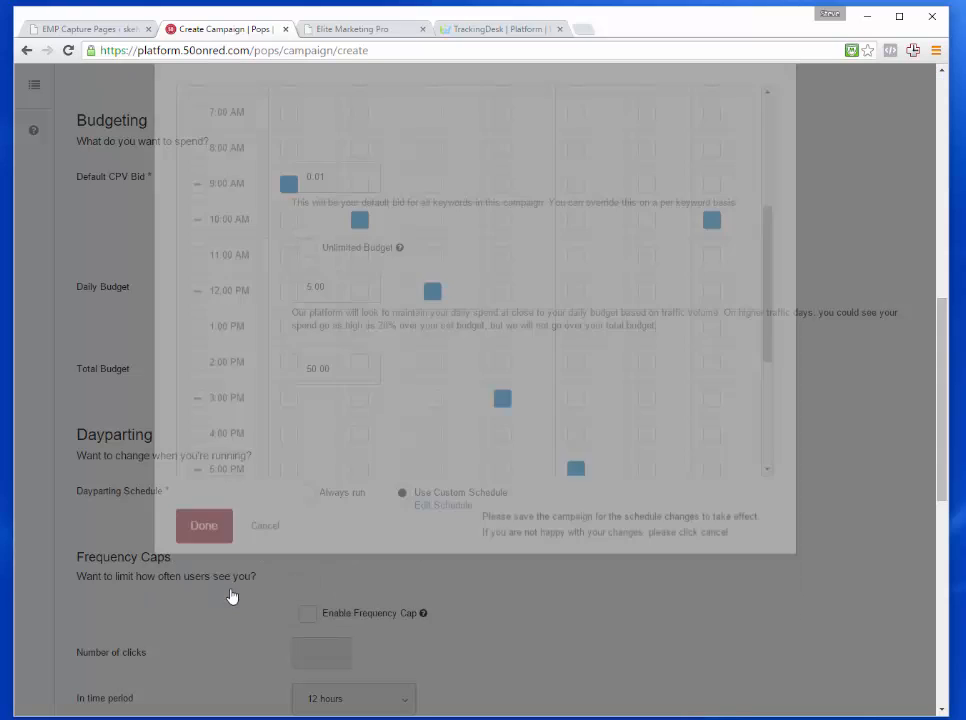
# - Enable a frequency cap of 1 click per 24 hours and save the campaign
pyautogui.scroll(-2, 590, 440)
pyautogui.scroll(-2, 590, 441)
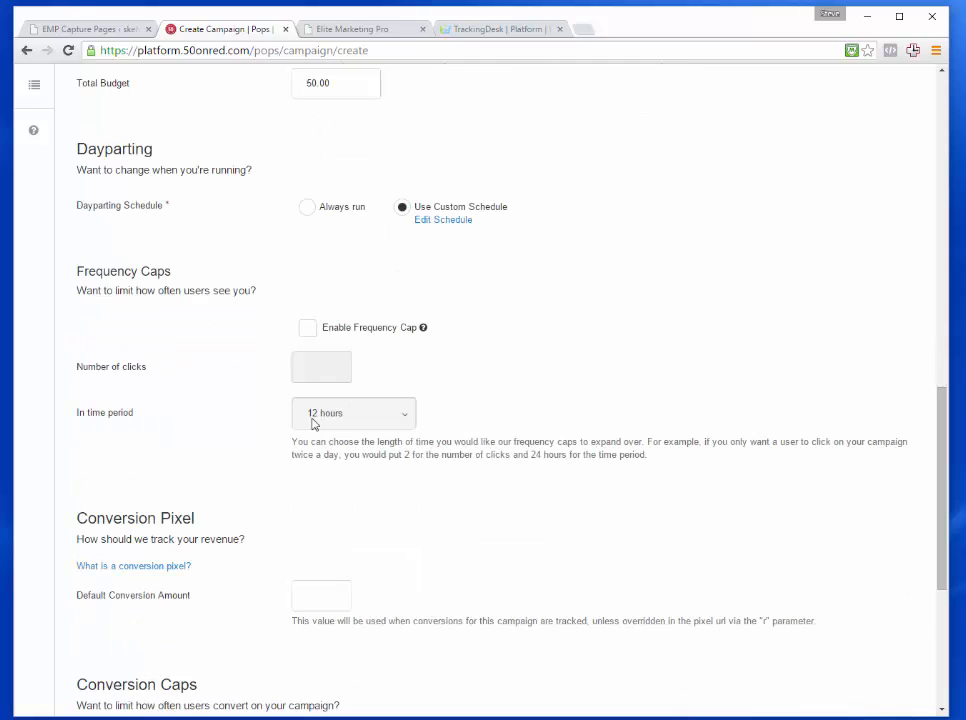
pyautogui.click(307, 327)
pyautogui.click(315, 371)
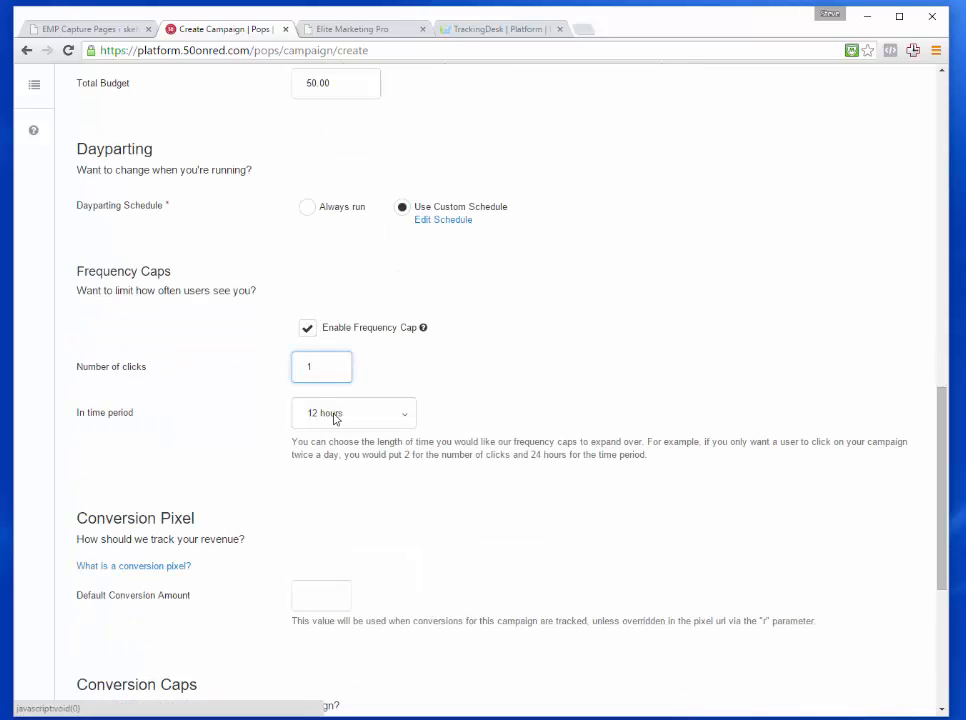
pyautogui.click(333, 416)
pyautogui.click(338, 525)
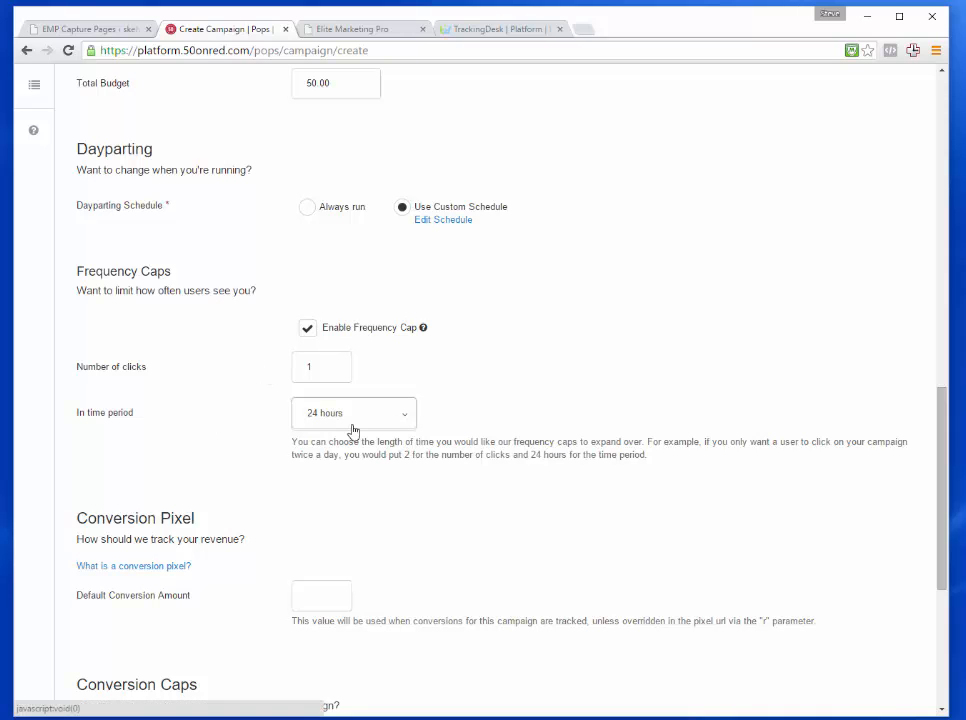
pyautogui.scroll(-3, 274, 460)
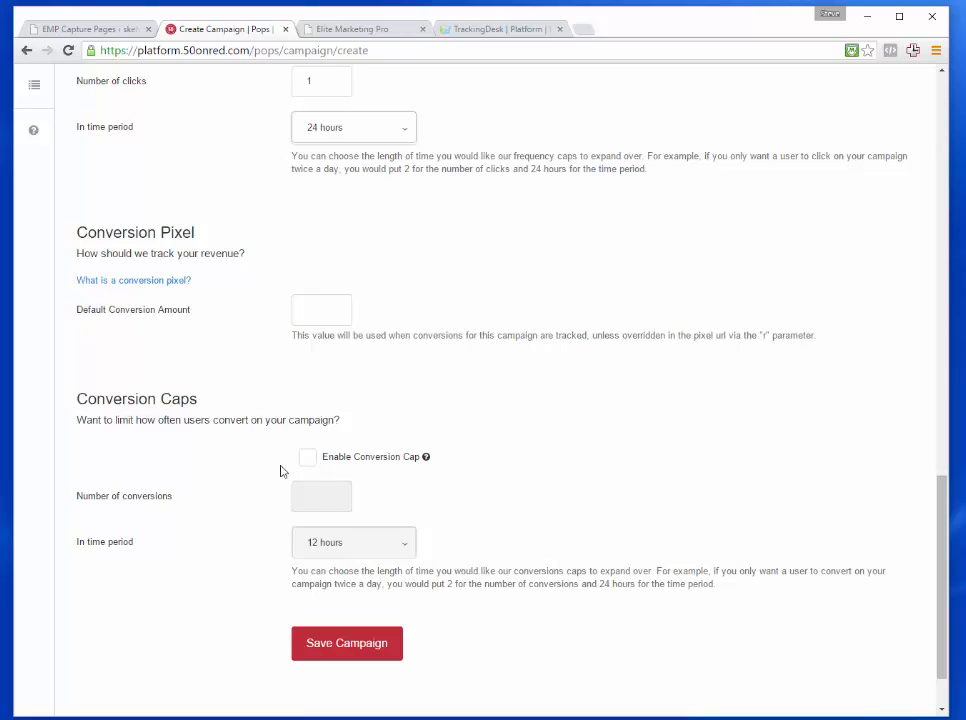
pyautogui.click(328, 641)
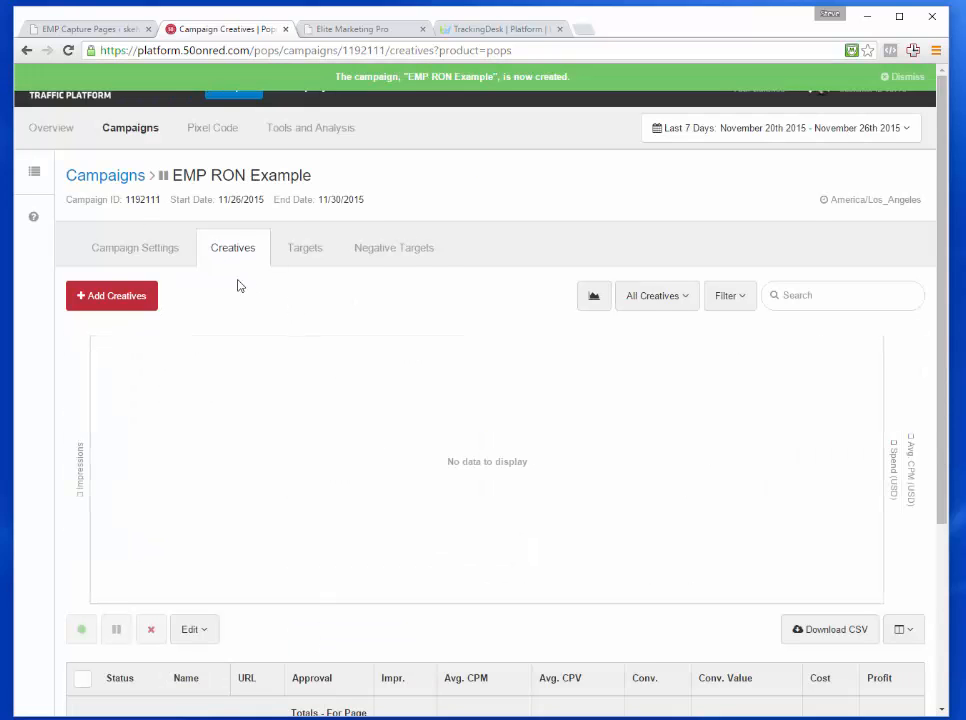
# - Add a Run of Network target to the EMP RON Example campaign
pyautogui.scroll(-1, 238, 286)
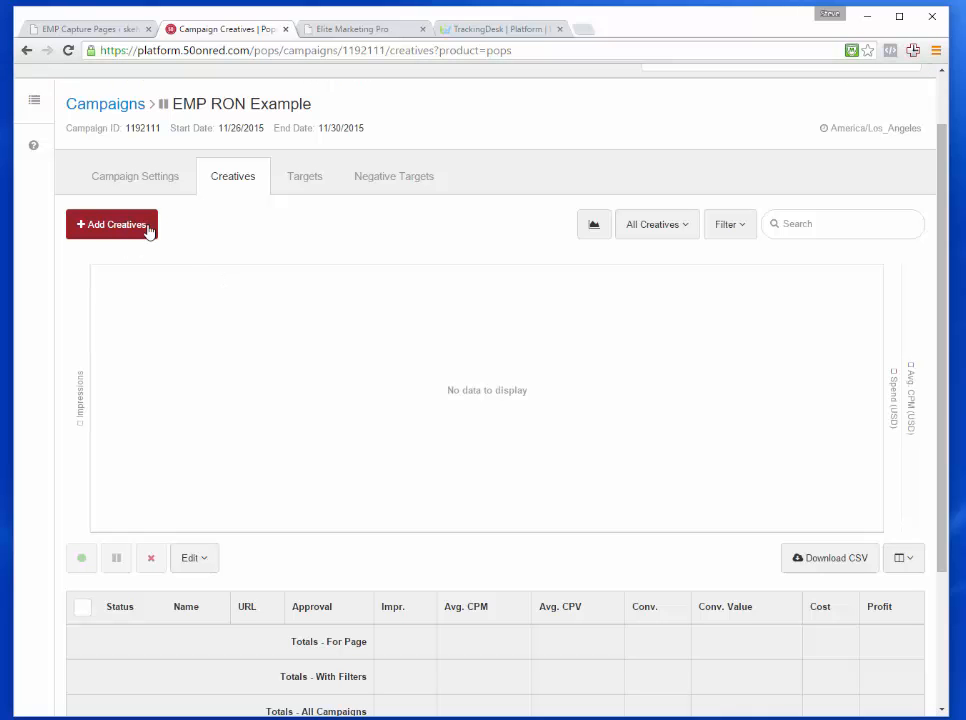
pyautogui.click(306, 180)
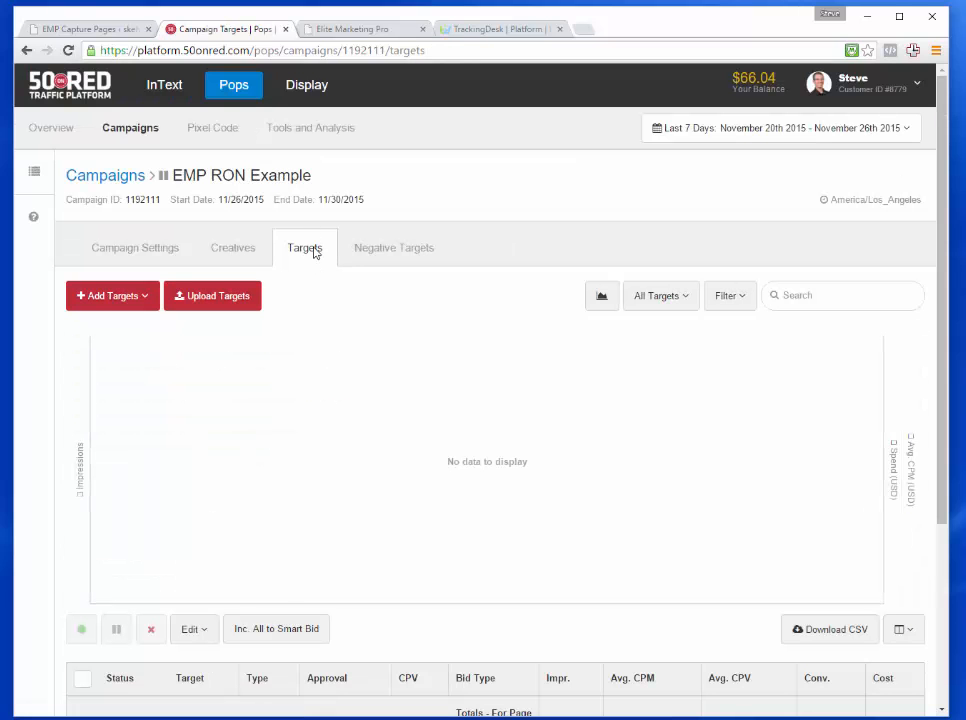
pyautogui.scroll(-1, 322, 265)
pyautogui.click(145, 226)
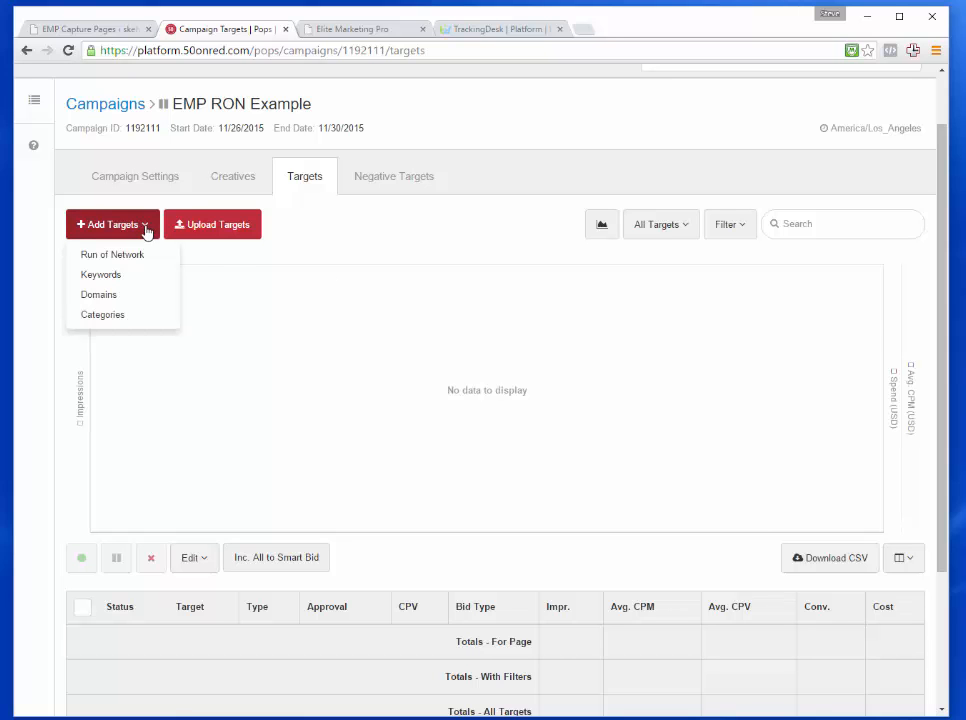
pyautogui.click(134, 254)
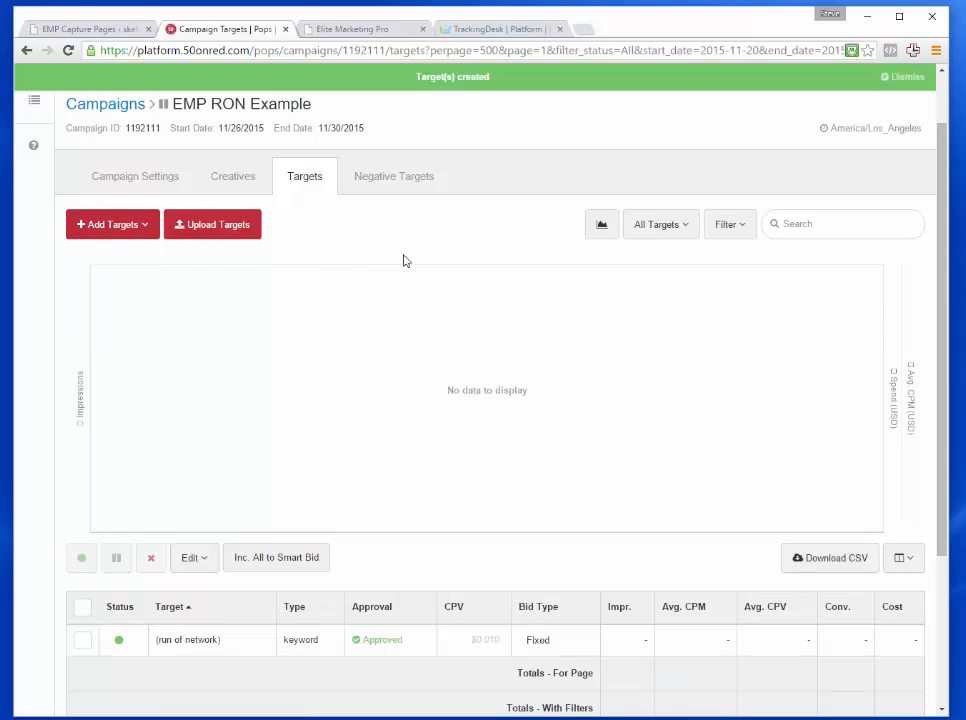
# - Set the bid type of the run of network target to Proxy
pyautogui.scroll(-1, 403, 265)
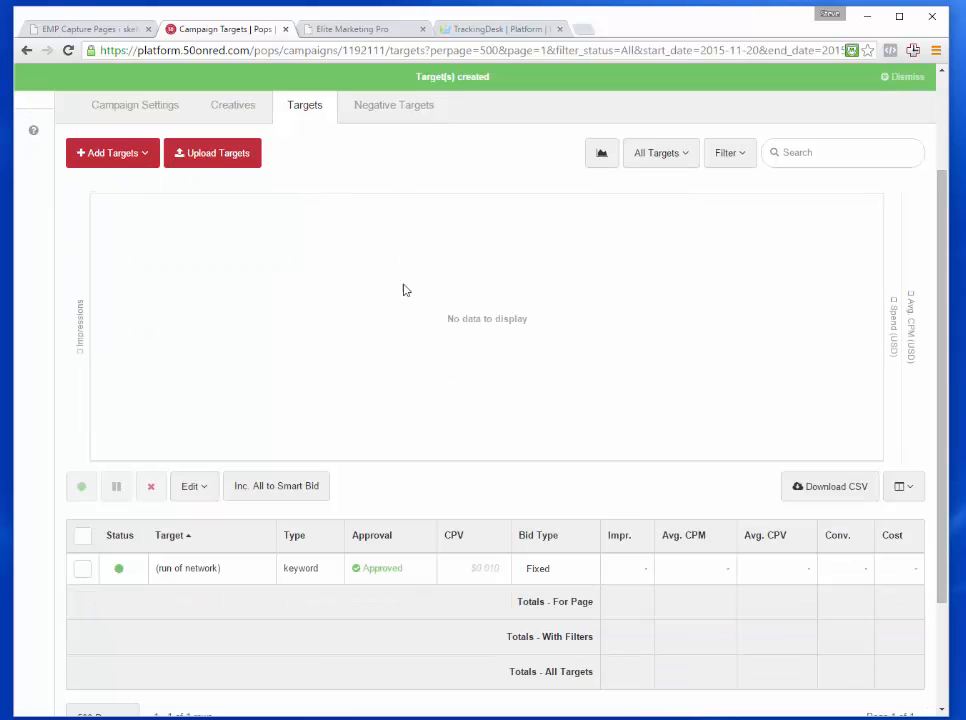
pyautogui.click(556, 570)
pyautogui.click(545, 612)
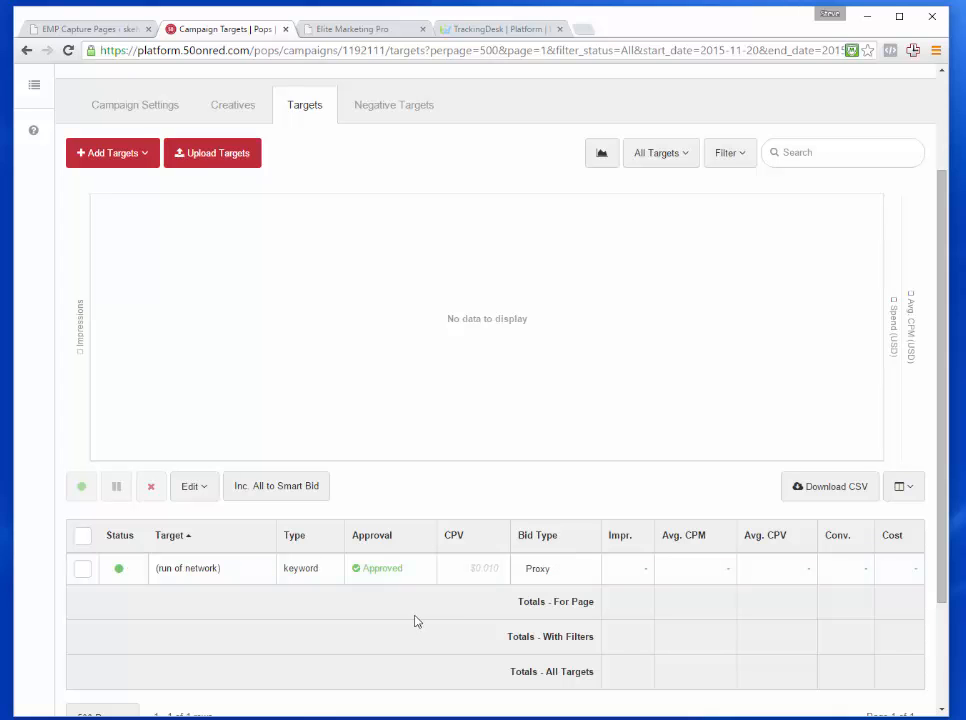
# - Copy the image version of the conversion pixel code for standard sites
pyautogui.scroll(2, 335, 555)
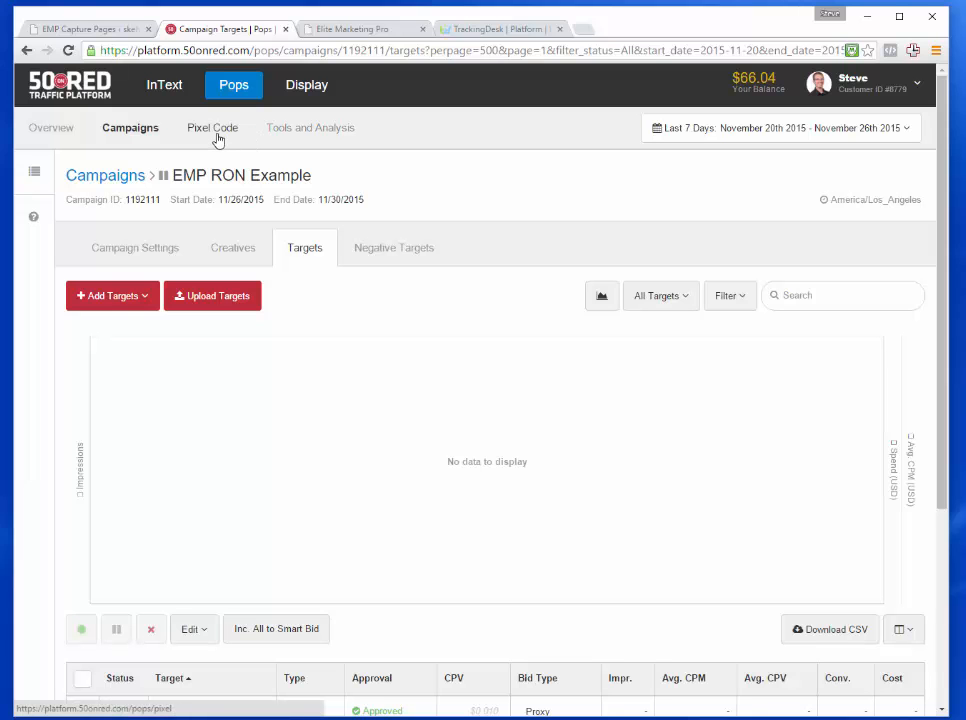
pyautogui.scroll(-4, 632, 216)
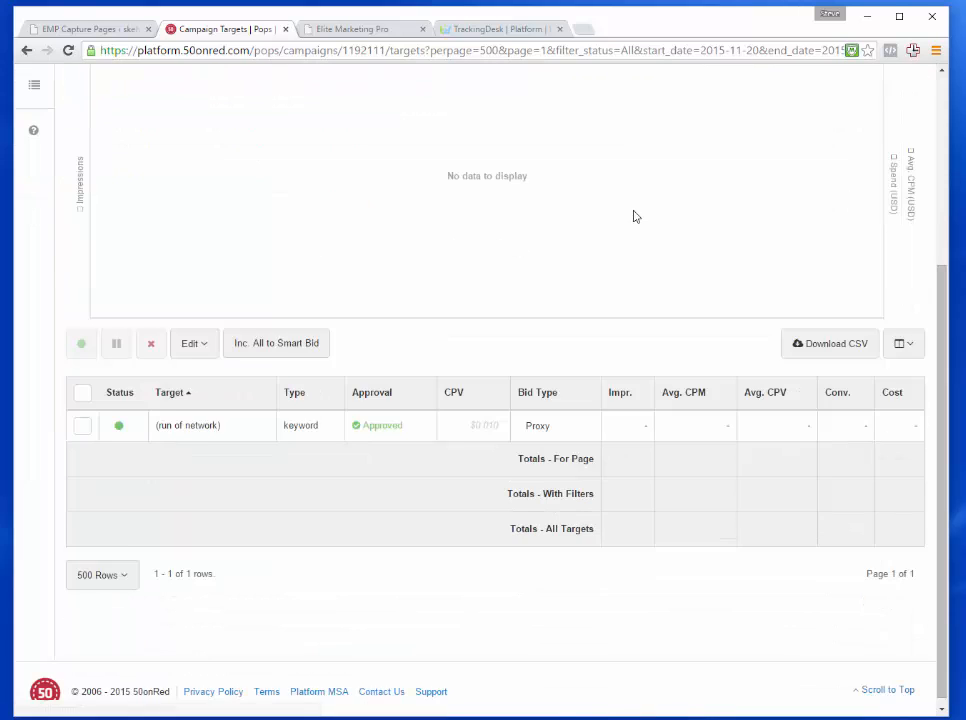
pyautogui.scroll(4, 578, 291)
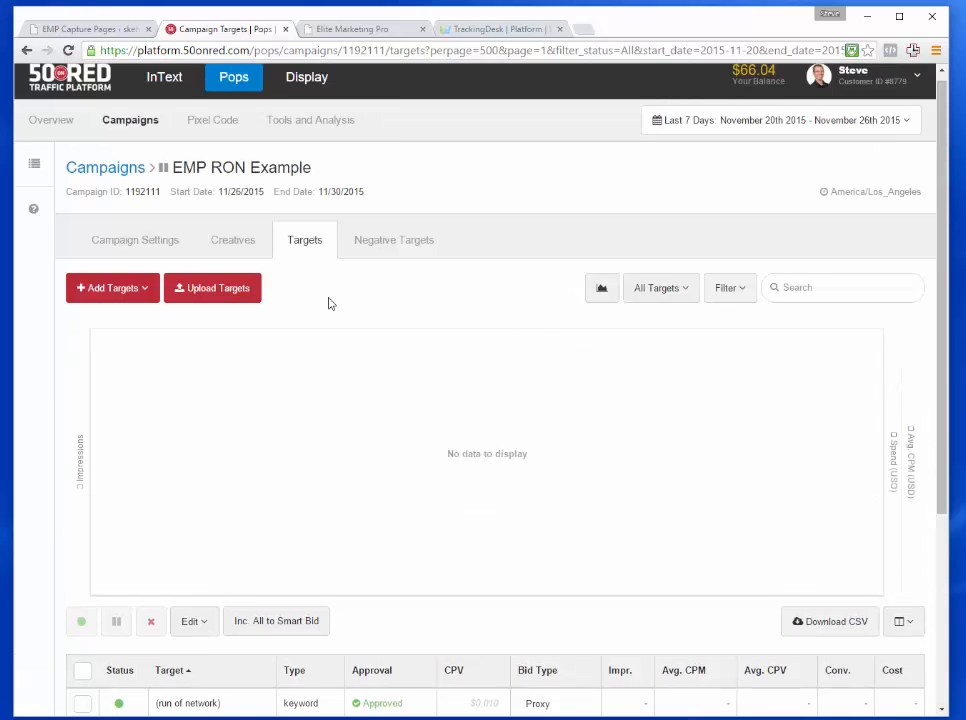
pyautogui.click(209, 120)
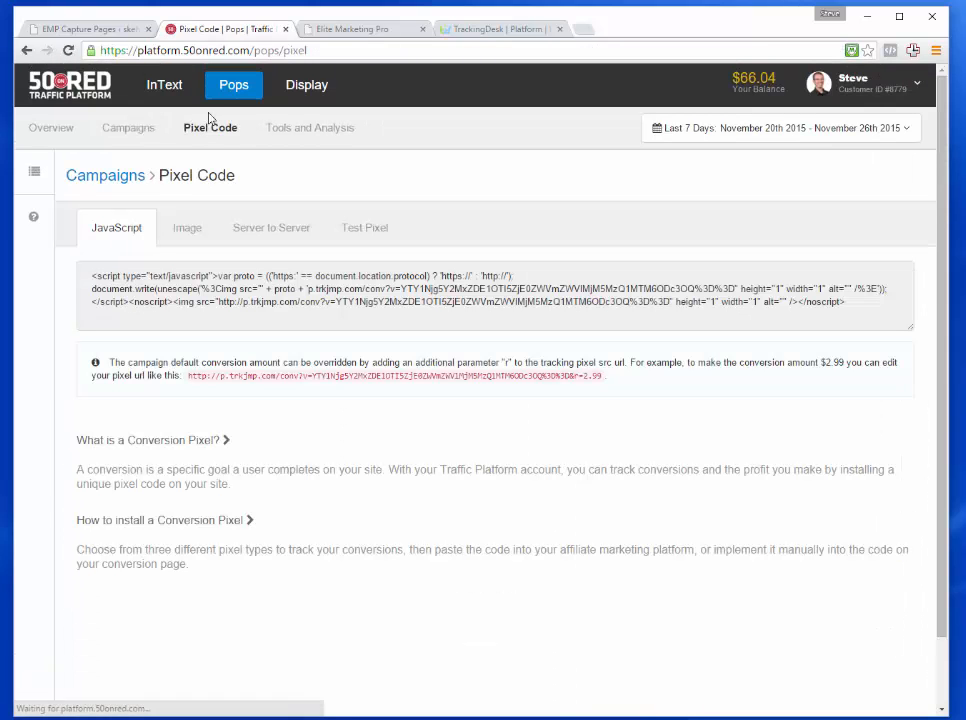
pyautogui.click(188, 232)
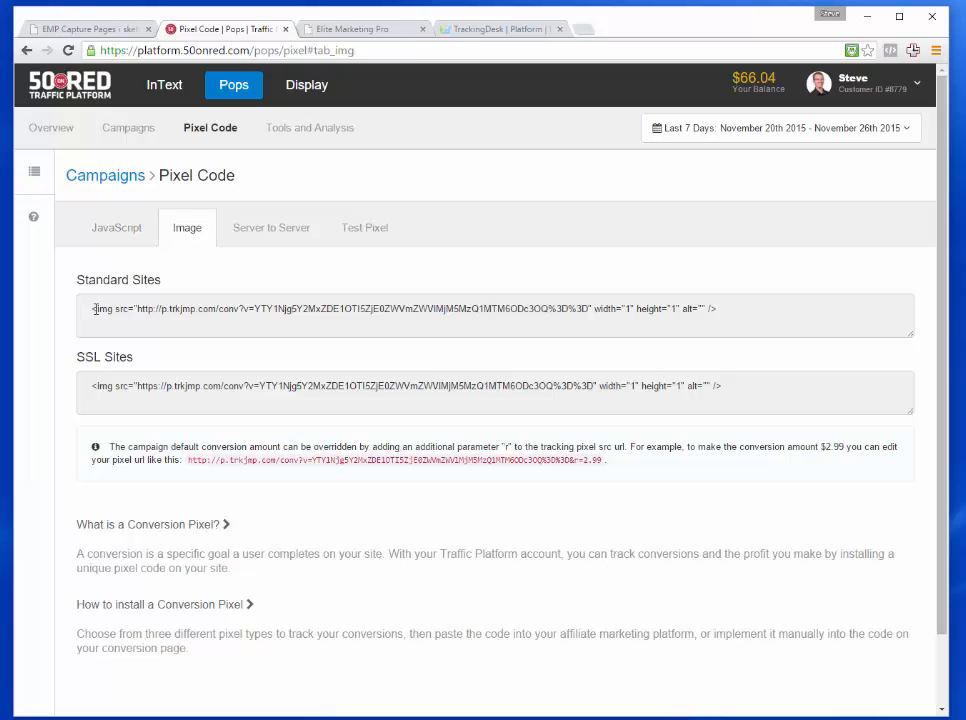
pyautogui.click(112, 231)
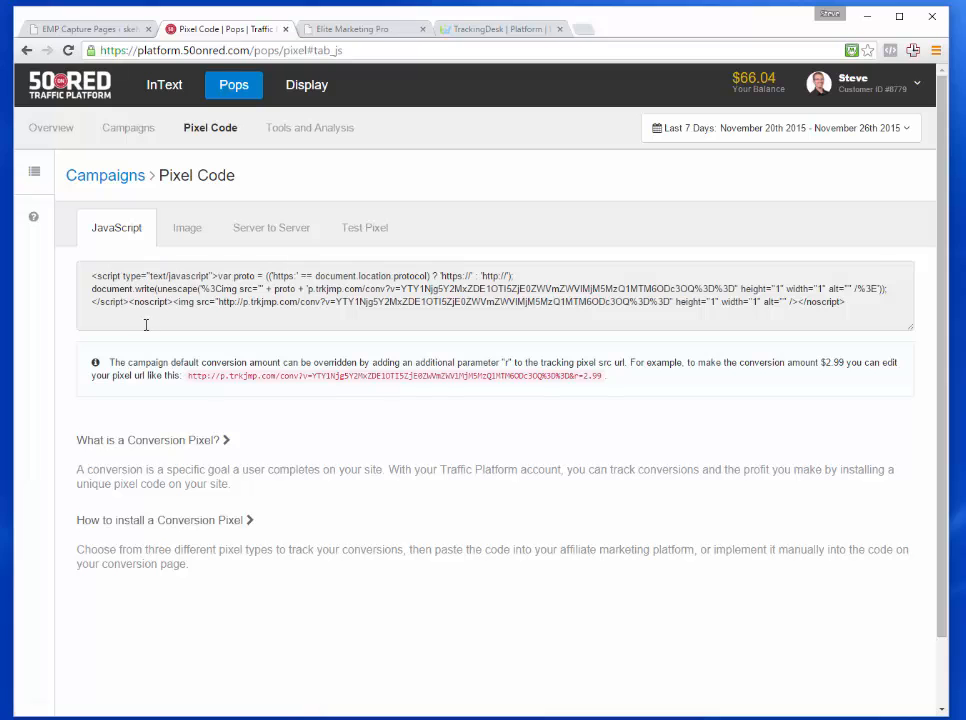
pyautogui.click(188, 229)
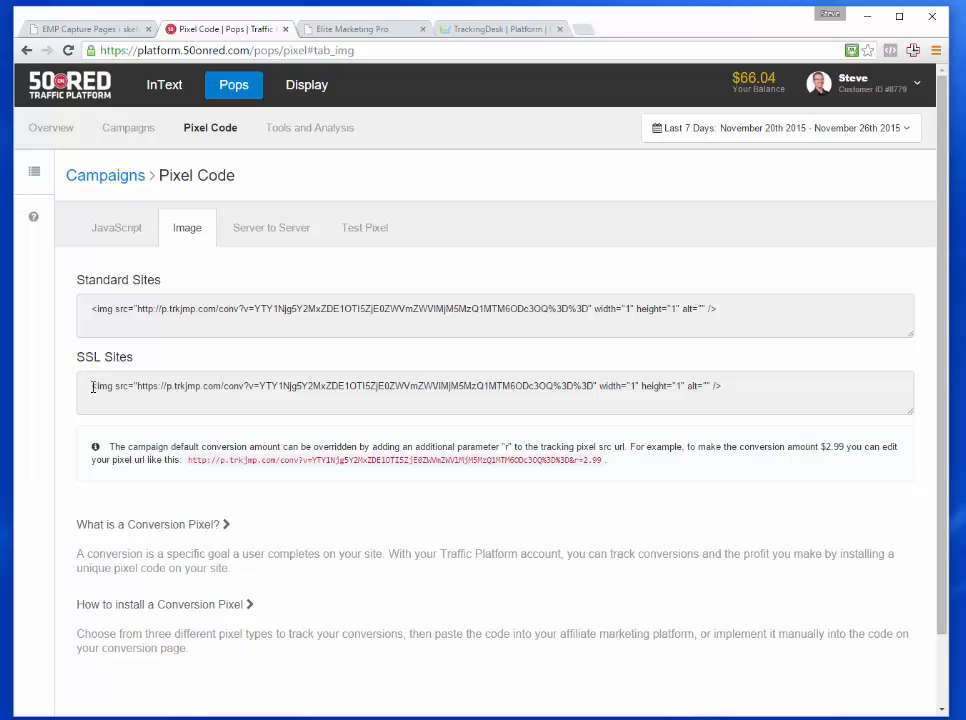
pyautogui.click(89, 310)
pyautogui.moveTo(92, 310); pyautogui.dragTo(745, 310)
pyautogui.hotkey('ctrl', 'c')
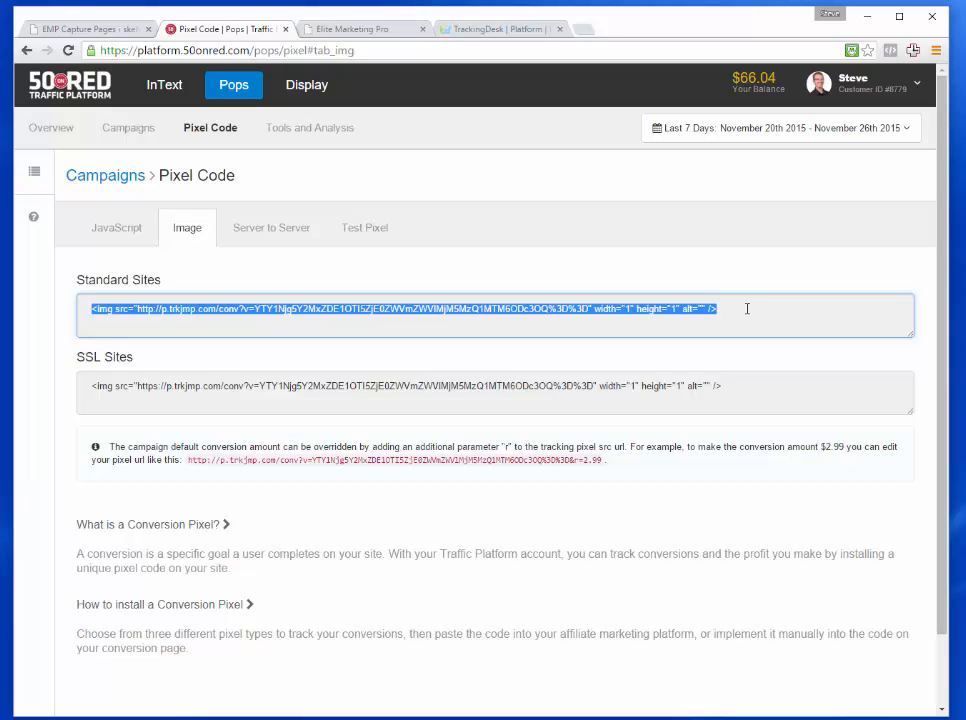
# - Paste the copied conversion pixel into the thank you page custom JS tracking code of the EMP RON V1 capture page and save it
pyautogui.click(85, 29)
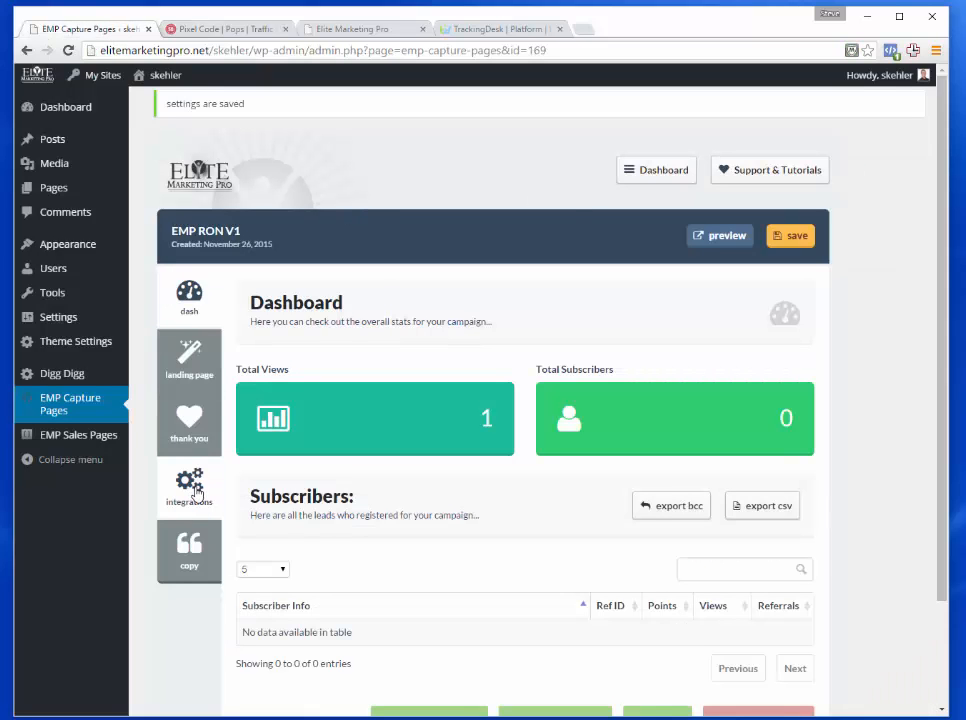
pyautogui.click(191, 490)
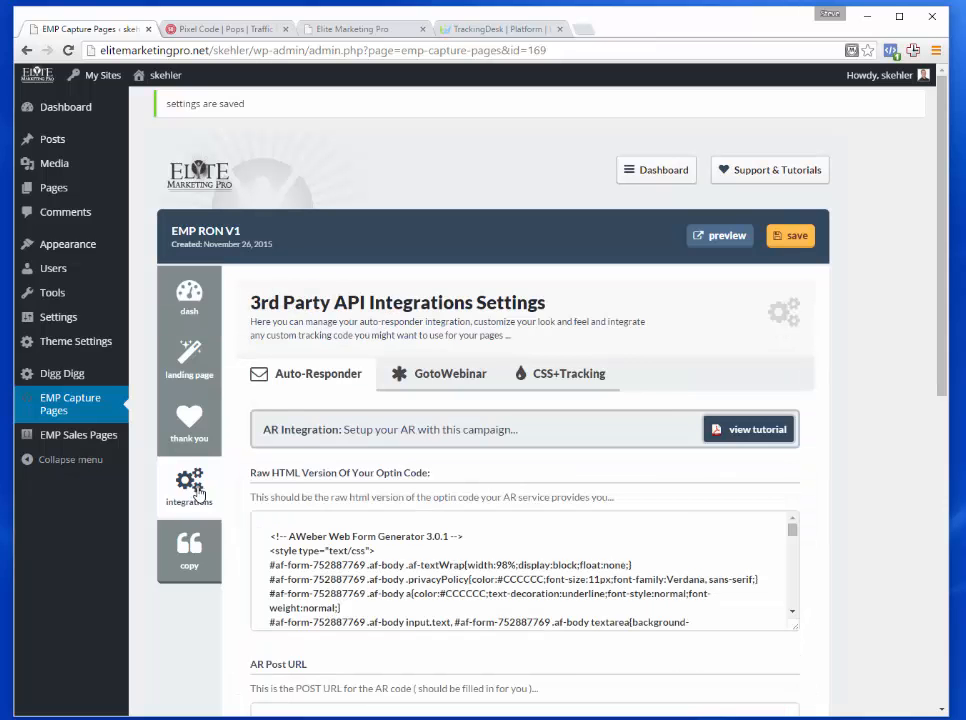
pyautogui.scroll(-3, 848, 357)
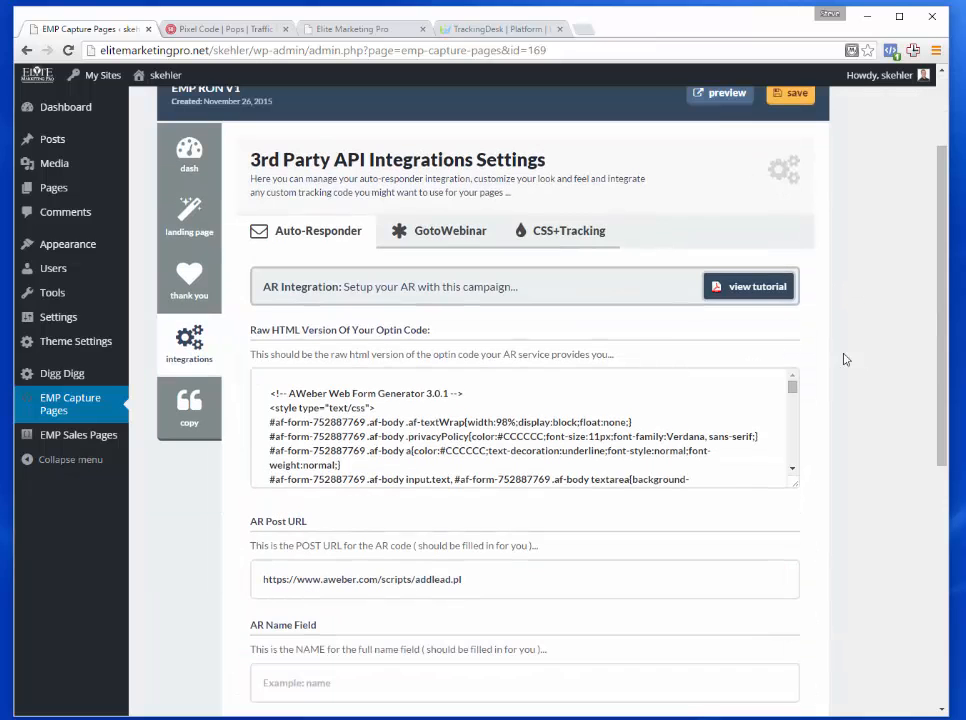
pyautogui.click(559, 236)
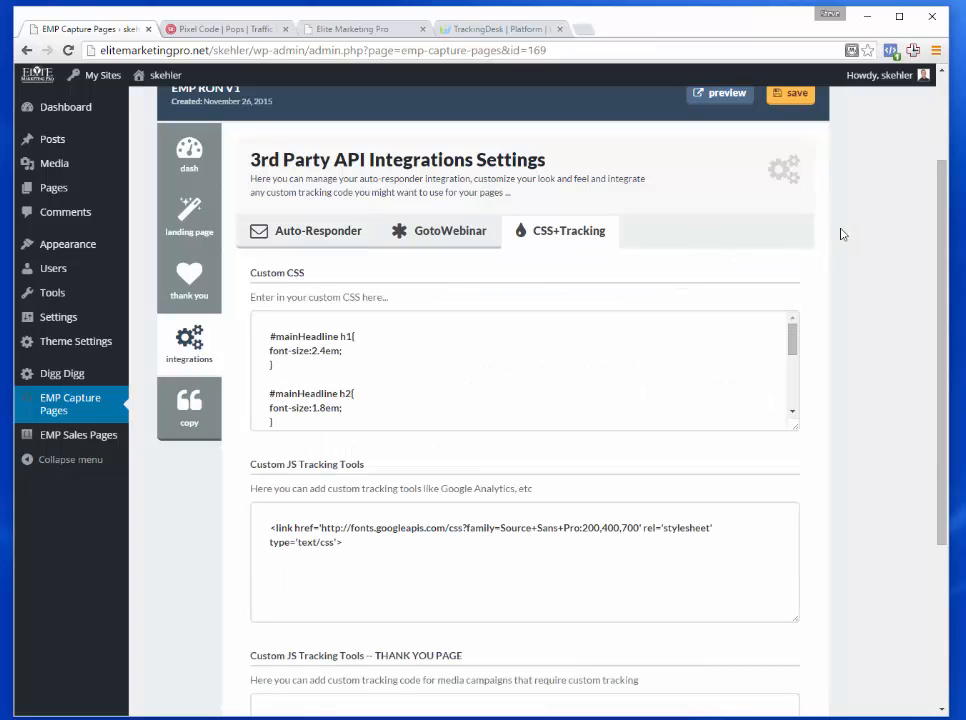
pyautogui.scroll(-3, 871, 248)
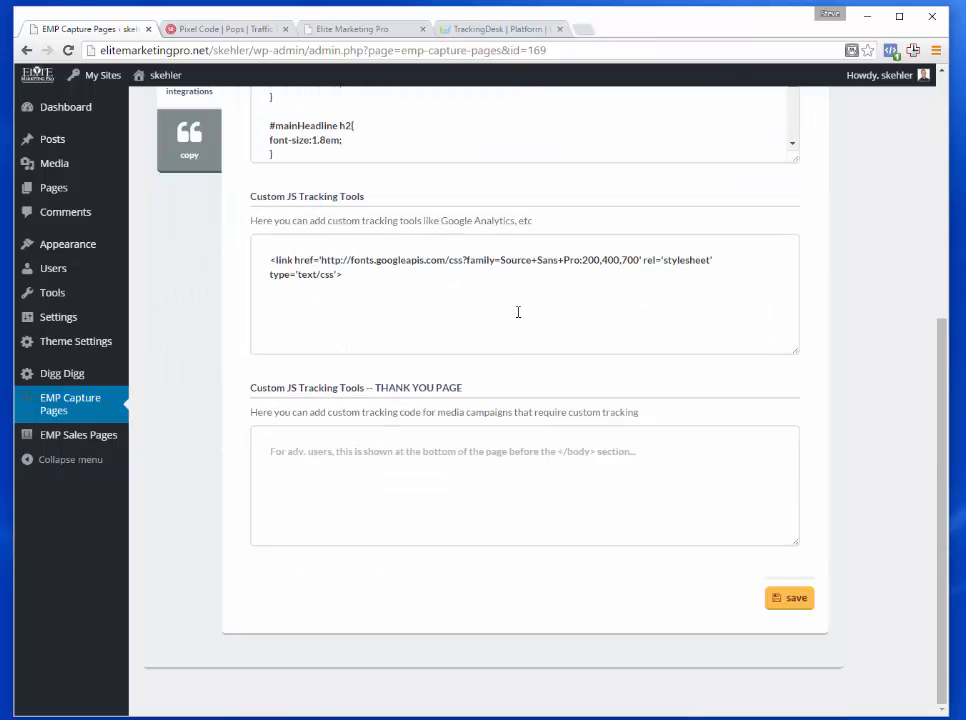
pyautogui.click(399, 438)
pyautogui.hotkey('ctrl', 'v')
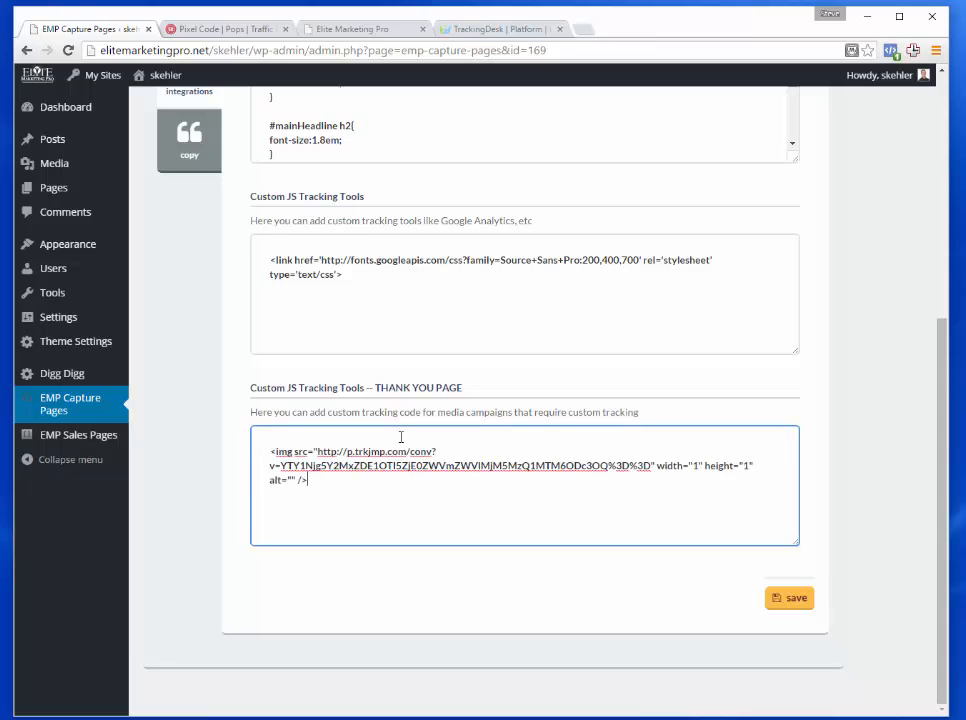
pyautogui.click(796, 600)
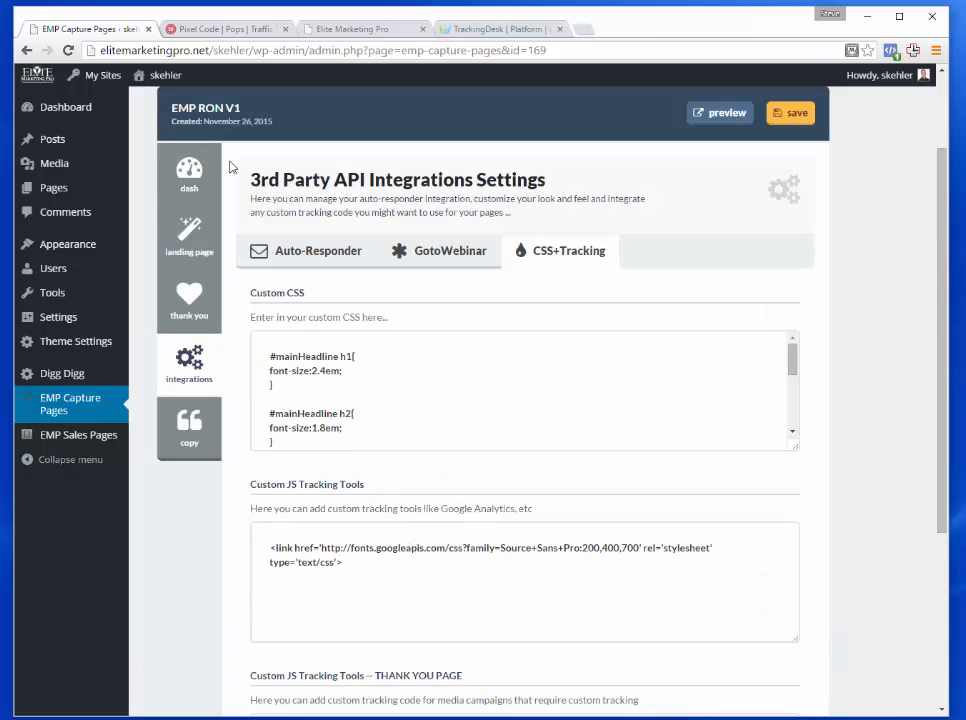
# - Open the creatives of the paused 50onRed campaign EMP RON Example, and select the web address of the live emp-ron-v1 capture page
pyautogui.click(244, 30)
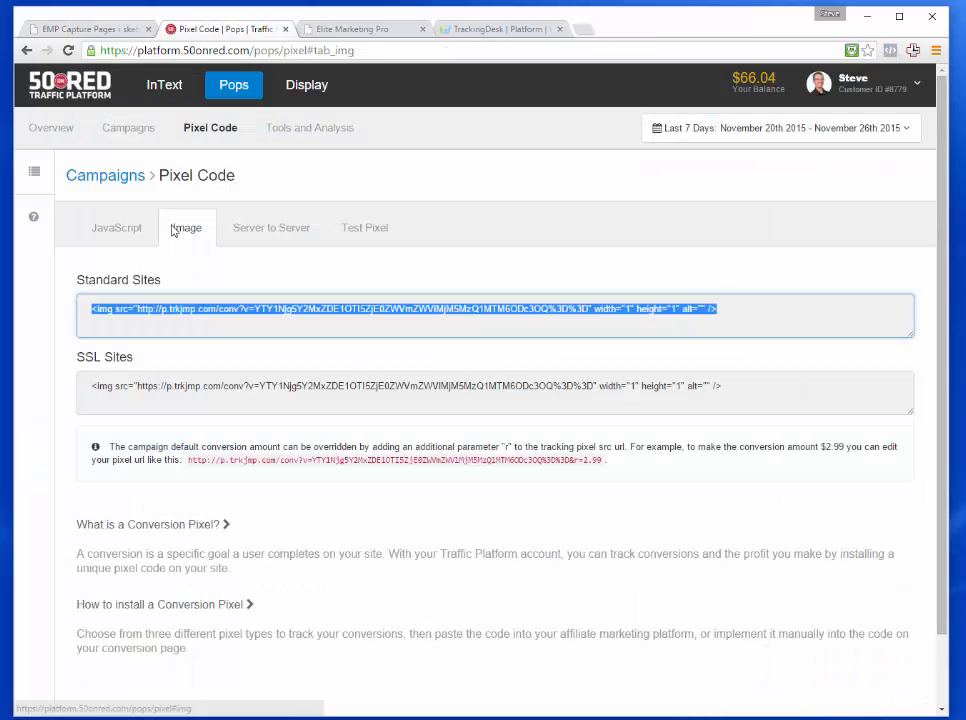
pyautogui.click(135, 133)
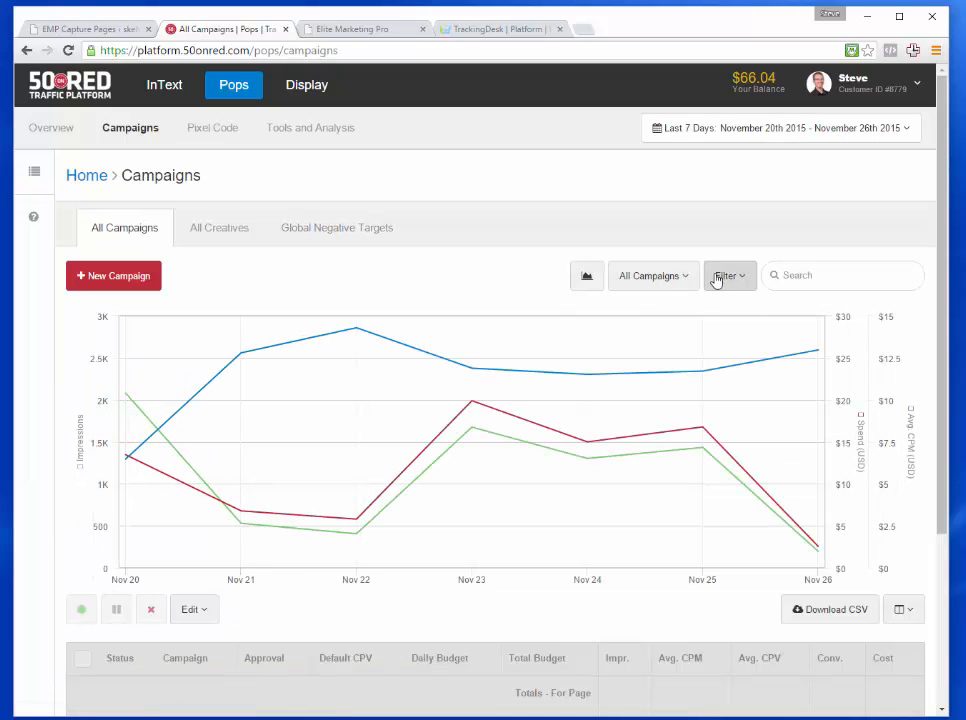
pyautogui.click(686, 286)
pyautogui.click(665, 366)
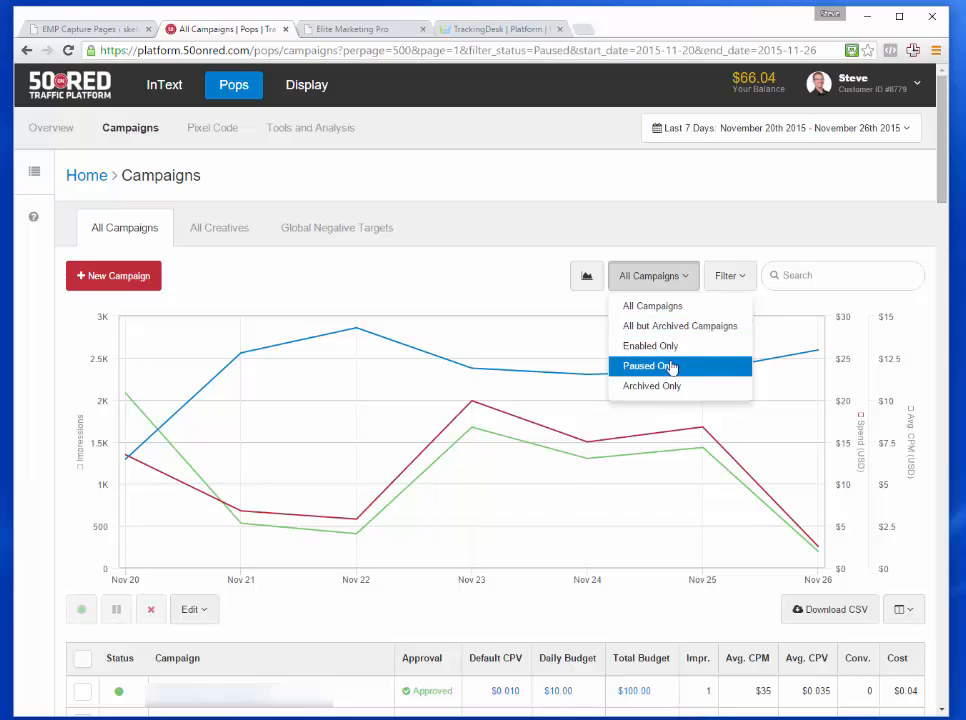
pyautogui.scroll(-10, 895, 500)
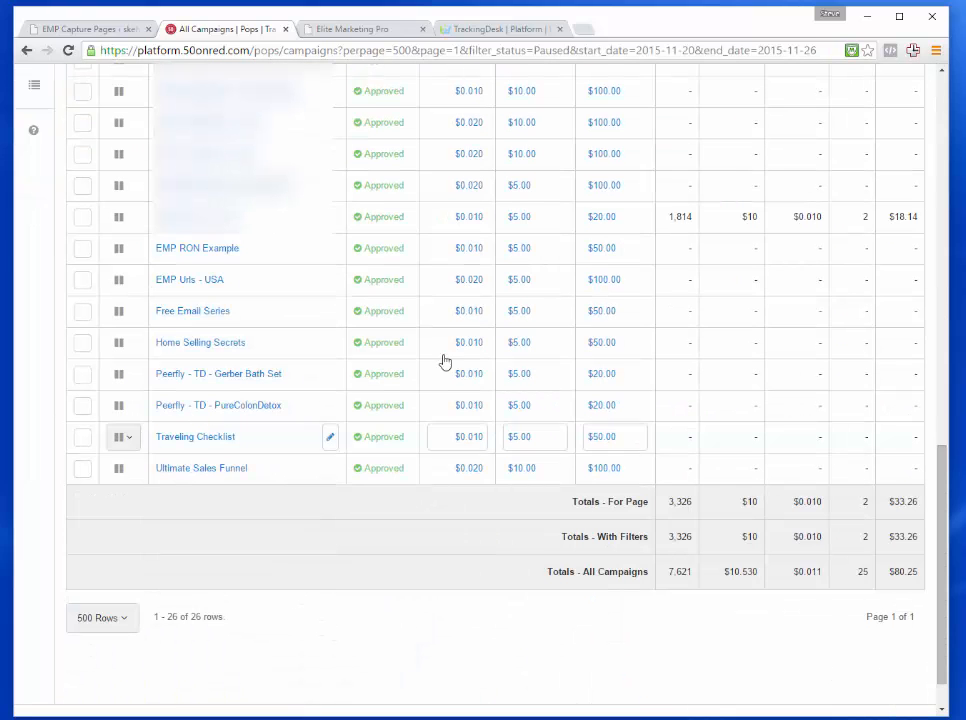
pyautogui.click(187, 250)
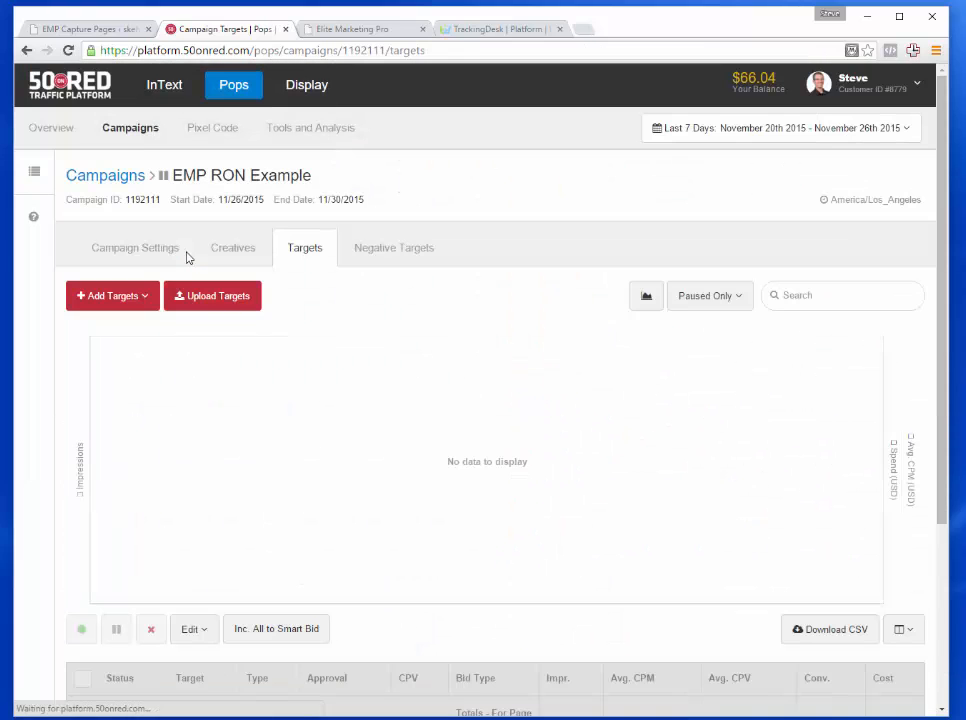
pyautogui.click(213, 254)
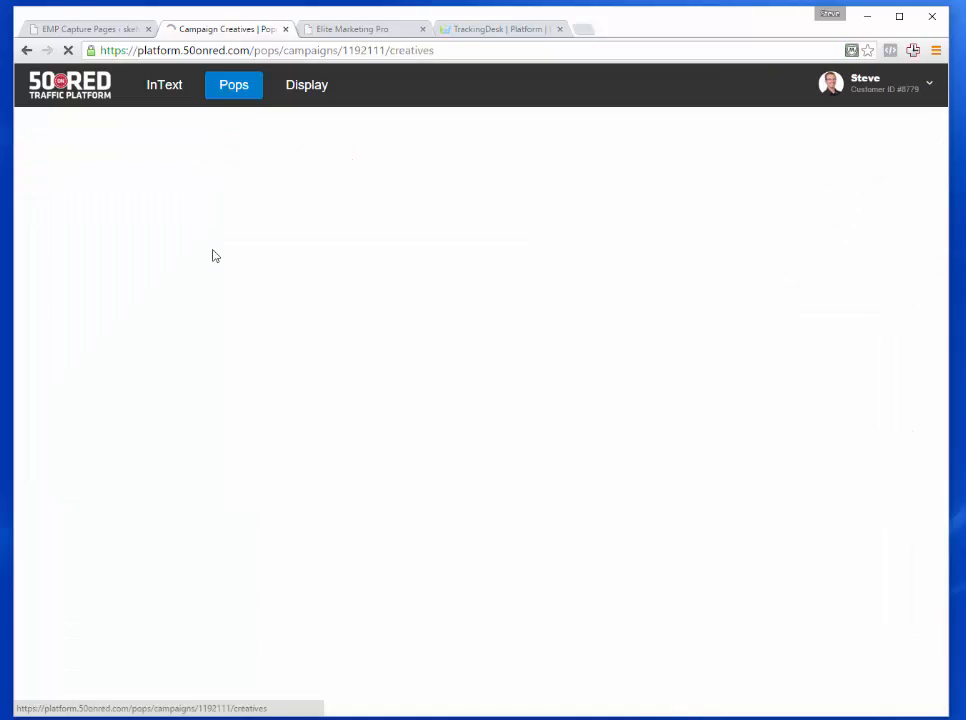
pyautogui.scroll(-1, 293, 279)
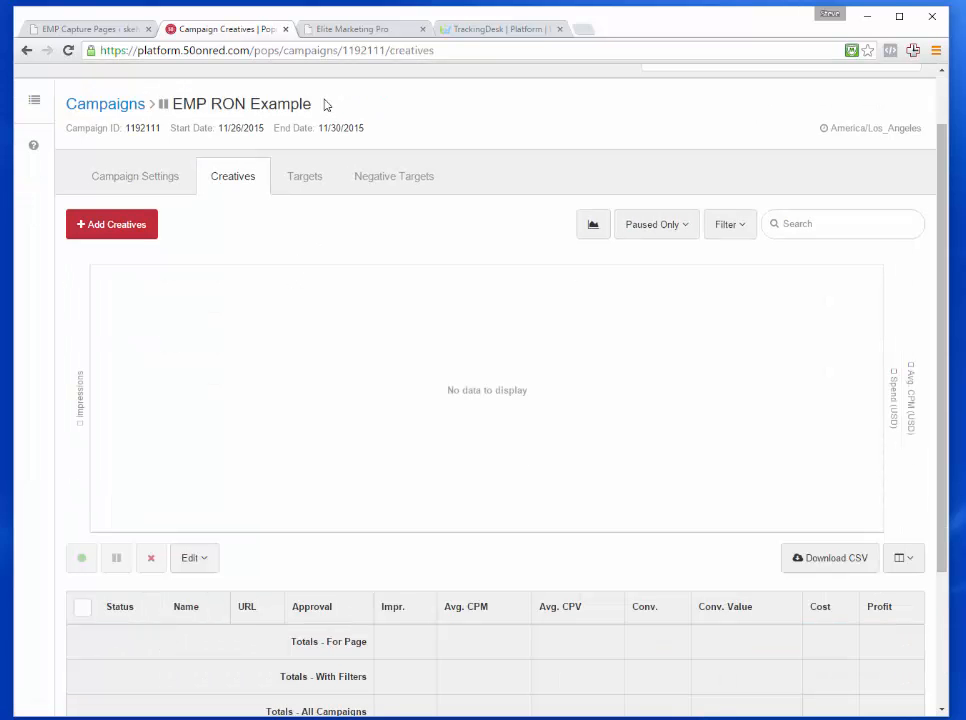
pyautogui.click(342, 33)
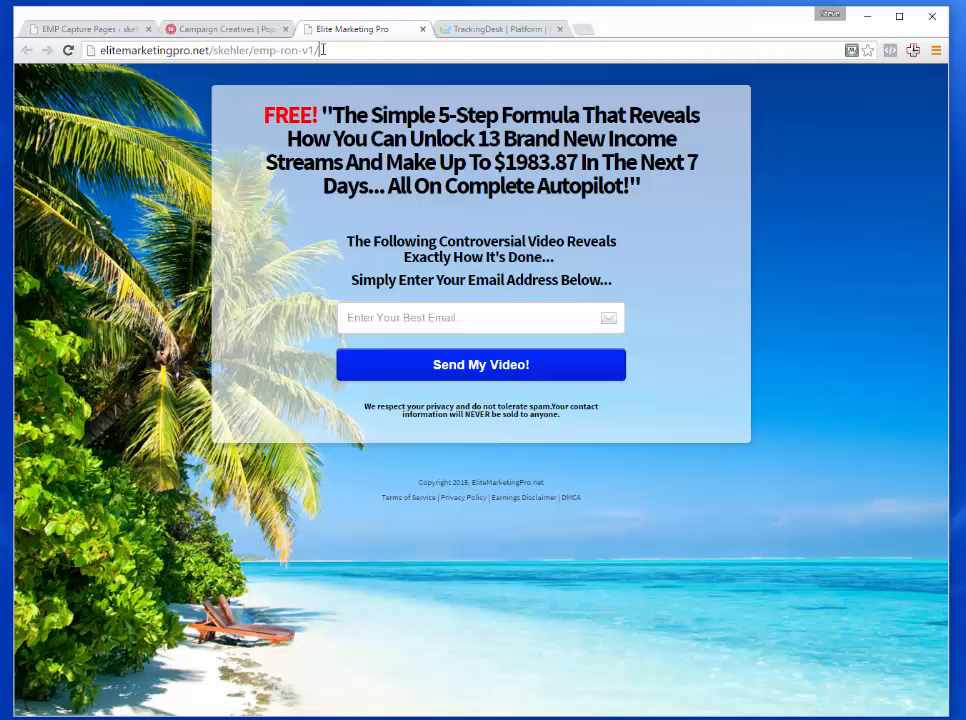
pyautogui.click(329, 53)
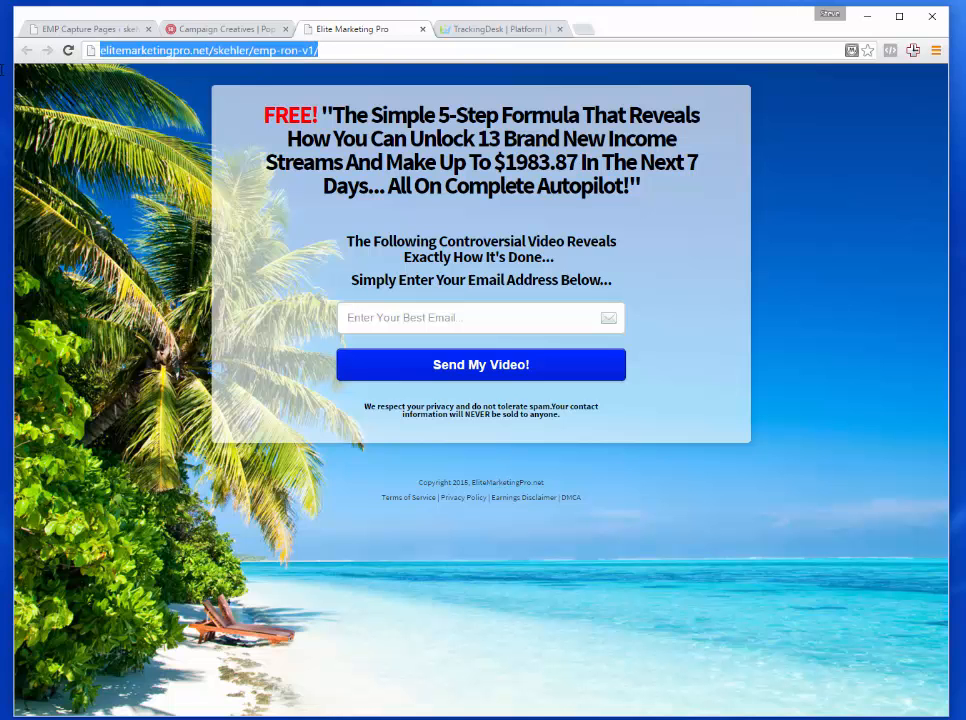
# - Switch to TrackingDesk and start the quick campaign wizard with 50onRED-POP as the predefined publisher
pyautogui.click(484, 30)
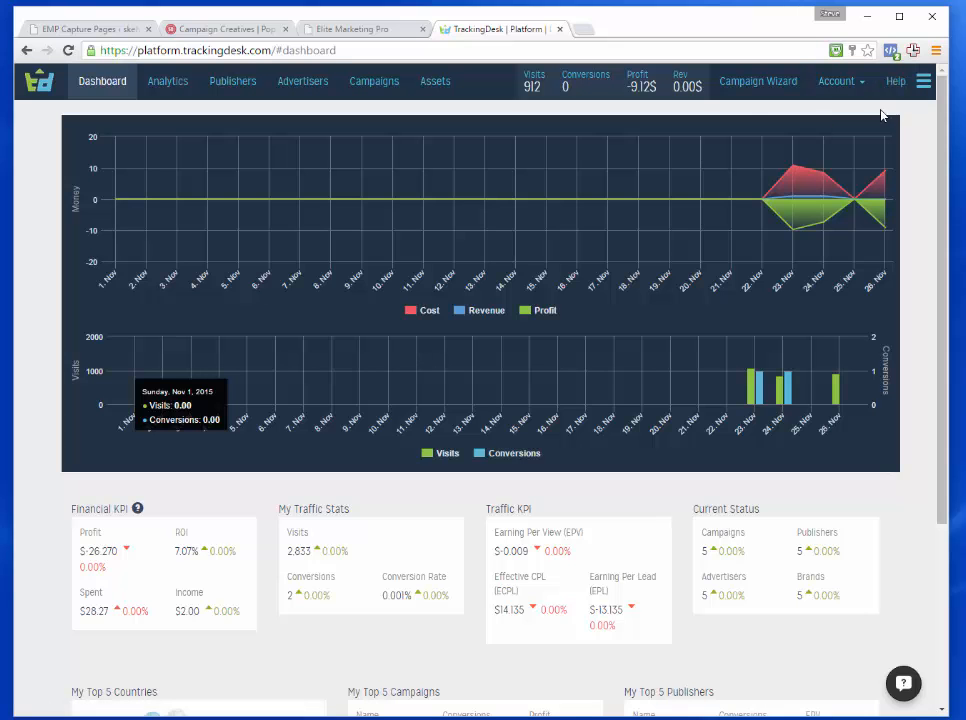
pyautogui.click(757, 90)
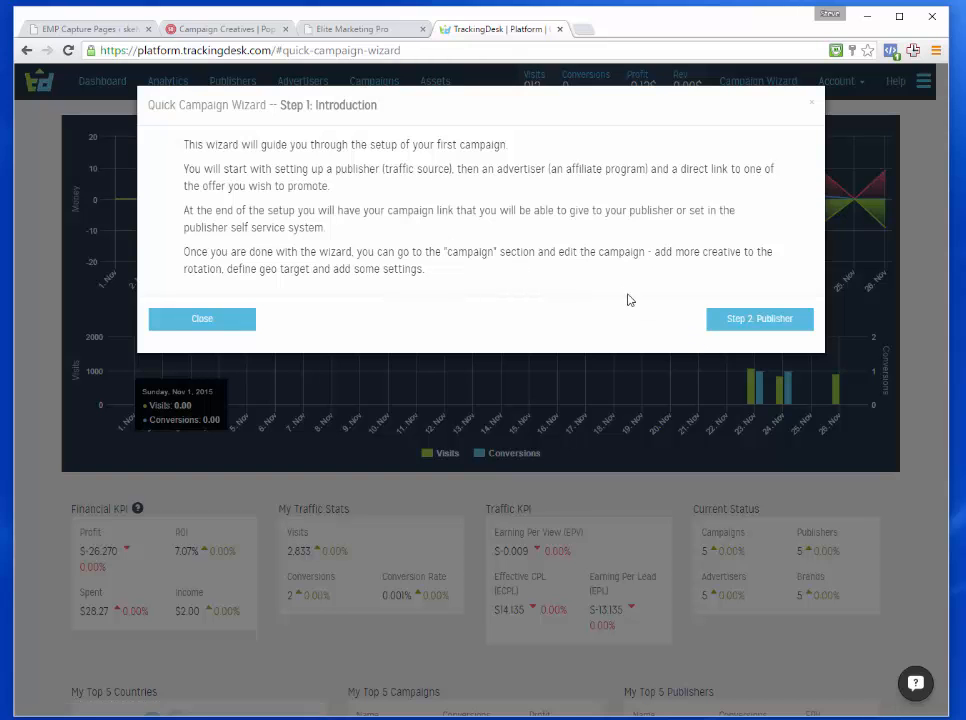
pyautogui.click(768, 322)
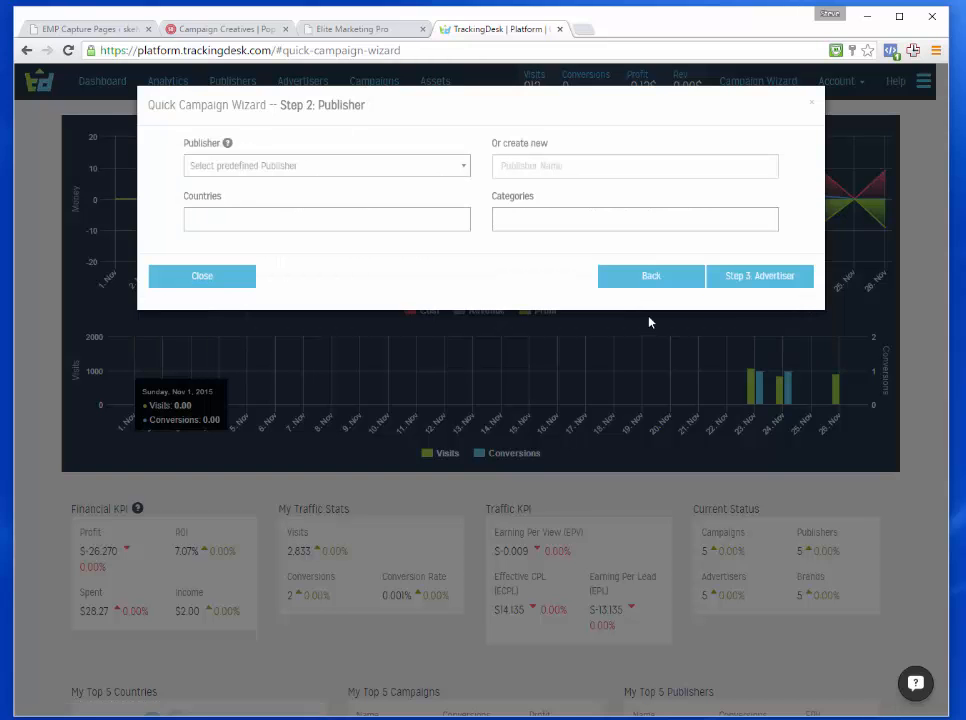
pyautogui.click(459, 169)
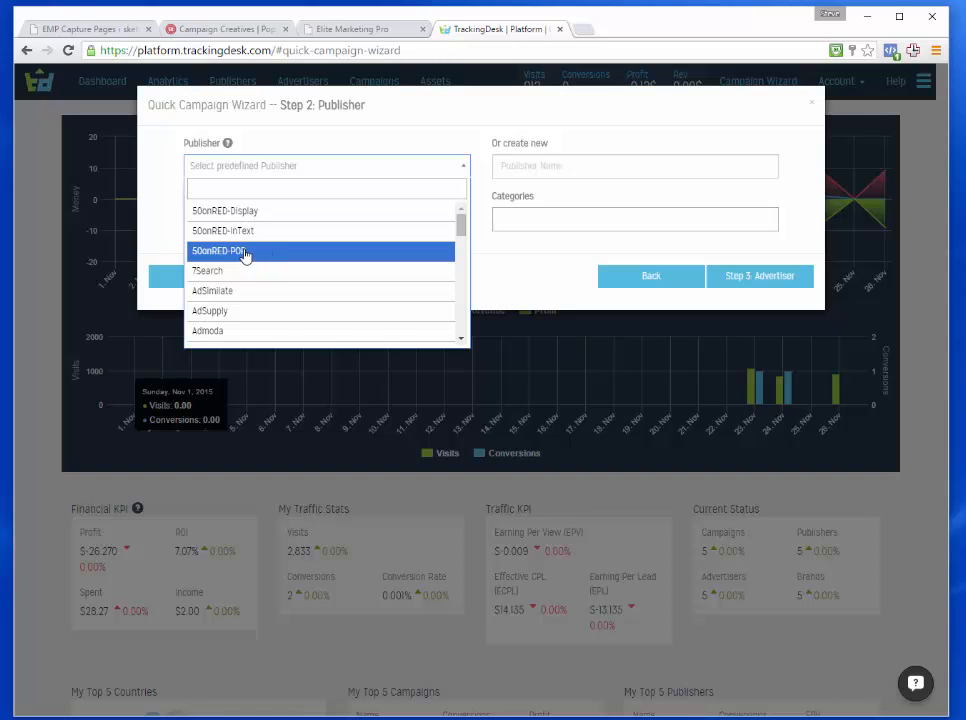
pyautogui.moveTo(459, 229)
pyautogui.mouseDown()
pyautogui.moveTo(456, 326)
pyautogui.moveTo(459, 215)
pyautogui.mouseUp()
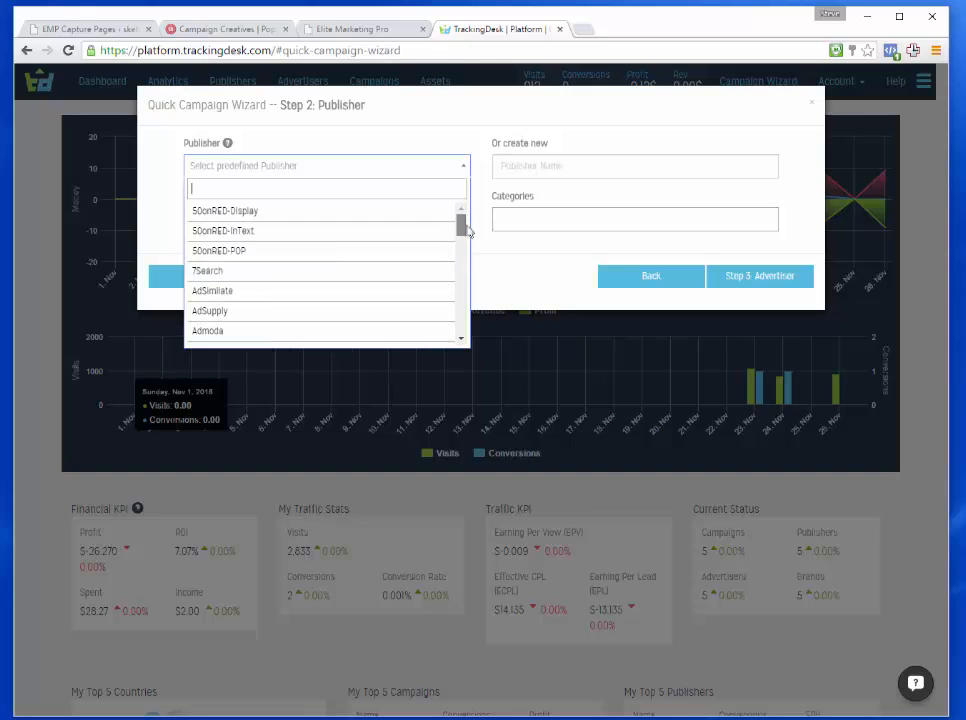
pyautogui.click(265, 252)
# - Set the publisher's country to United States and its category to MMO, and continue to the advertiser stage
pyautogui.click(295, 219)
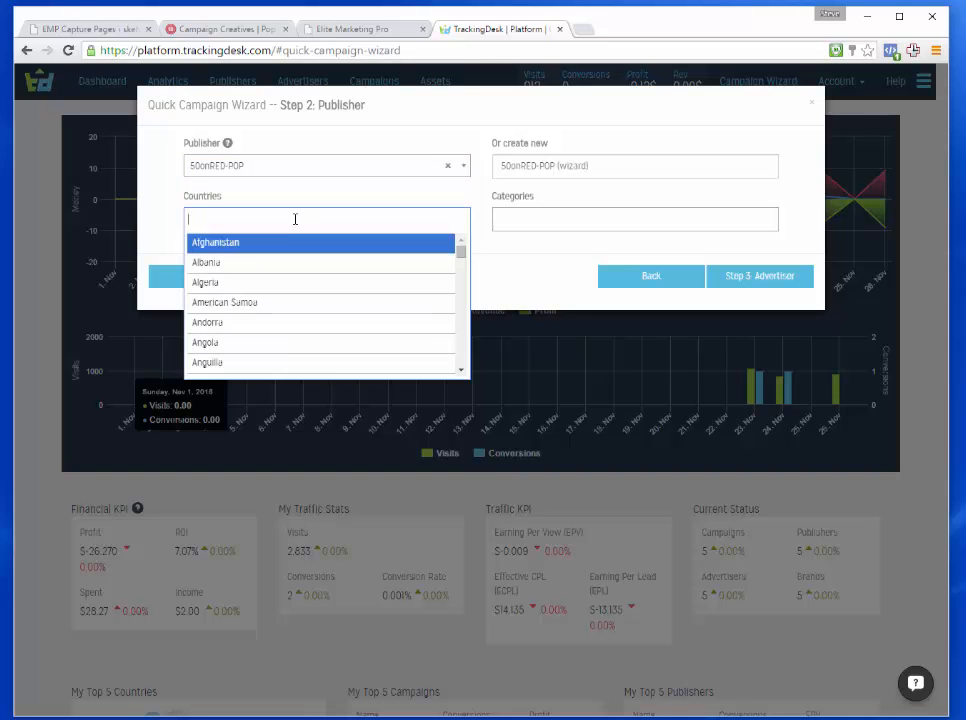
pyautogui.write('un')
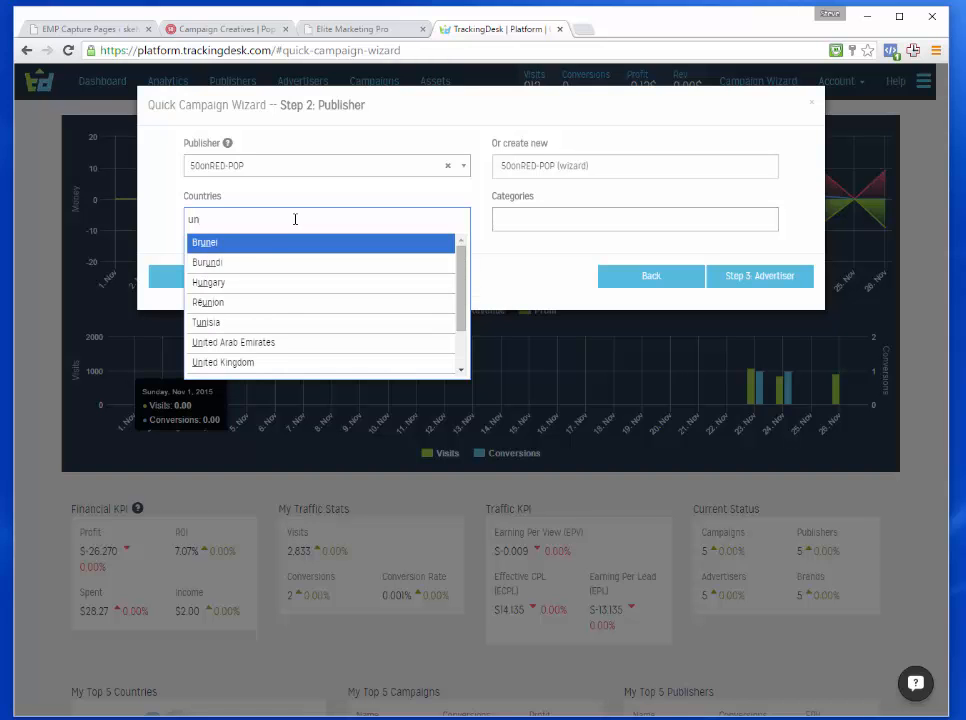
pyautogui.scroll(-1, 435, 372)
pyautogui.click(360, 353)
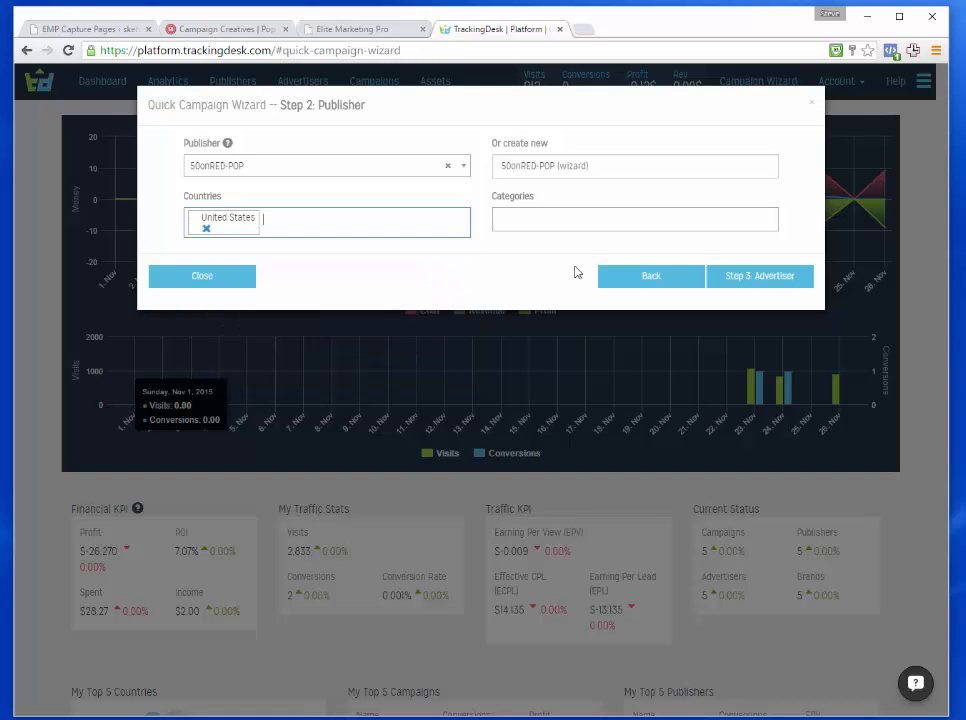
pyautogui.click(576, 224)
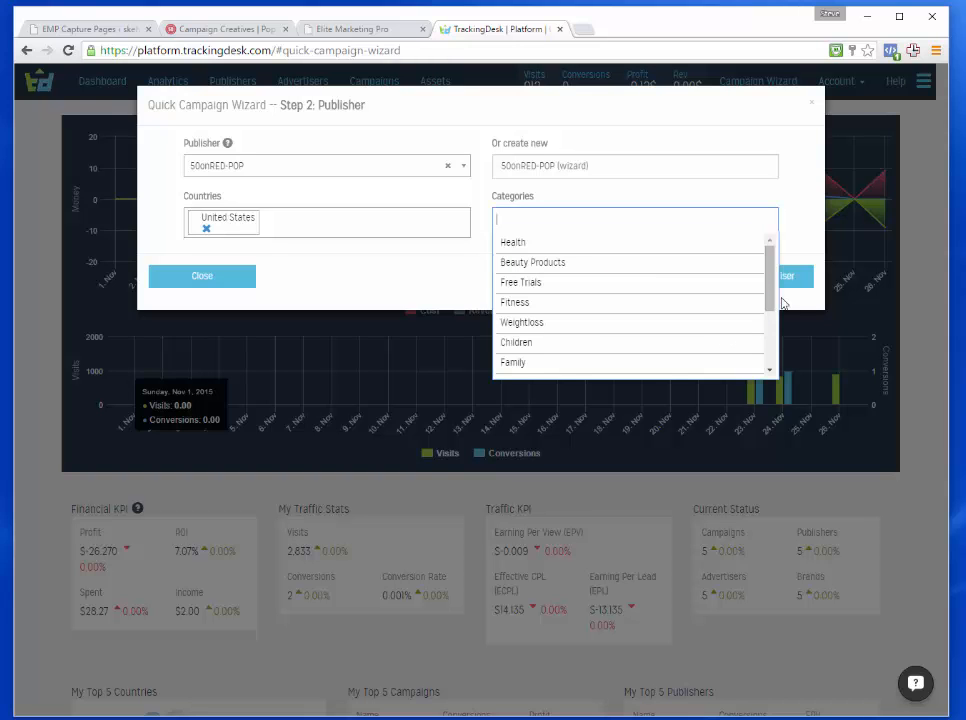
pyautogui.moveTo(772, 300); pyautogui.dragTo(760, 366)
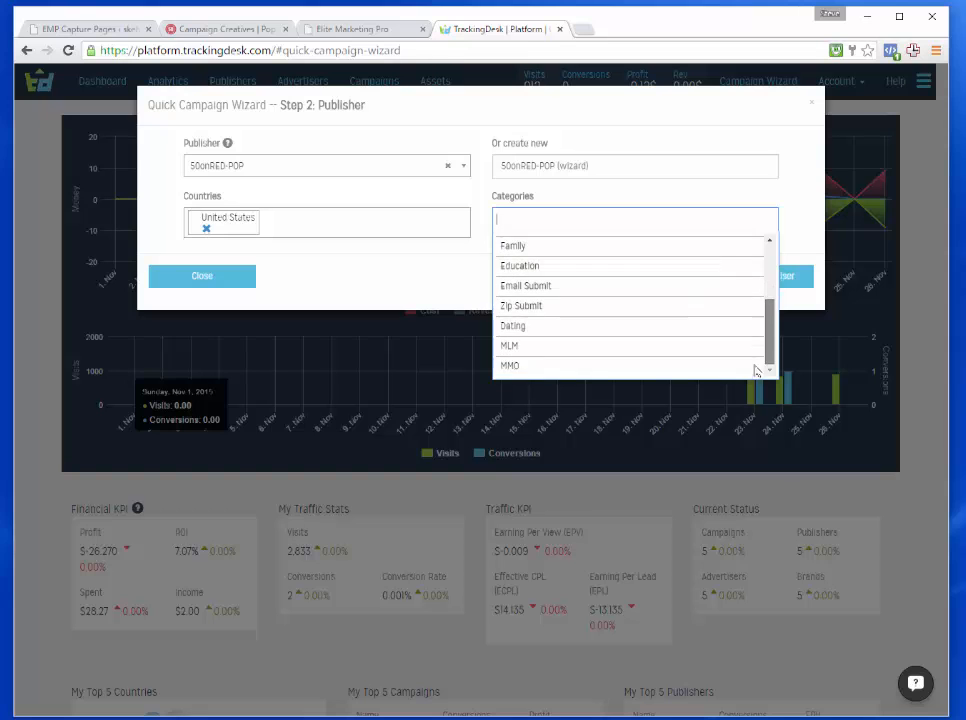
pyautogui.scroll(3, 762, 325)
pyautogui.scroll(-3, 763, 321)
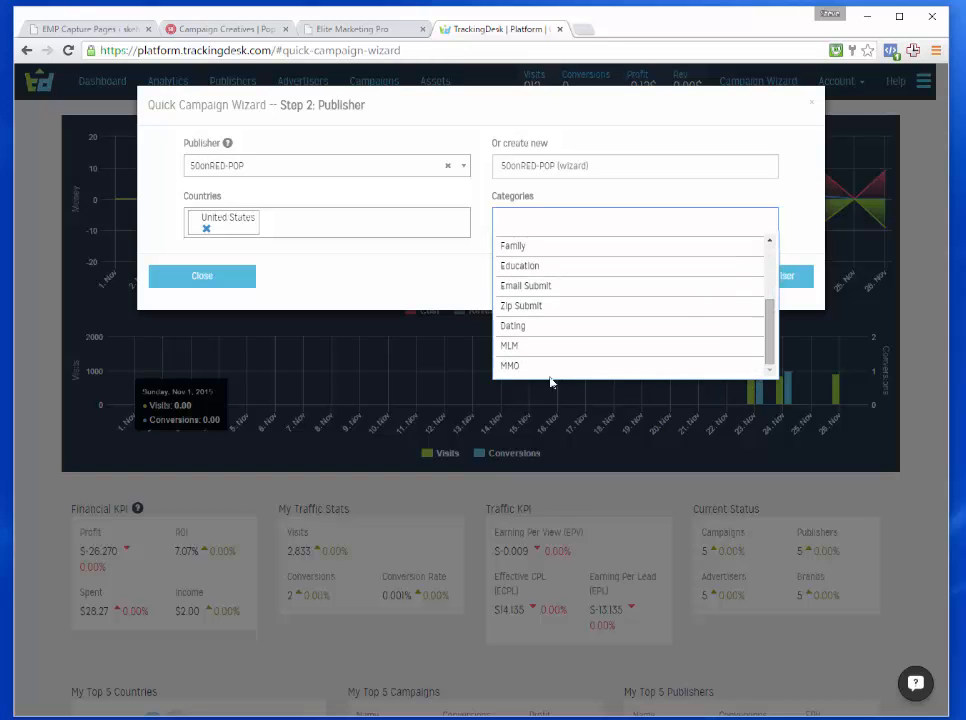
pyautogui.click(517, 368)
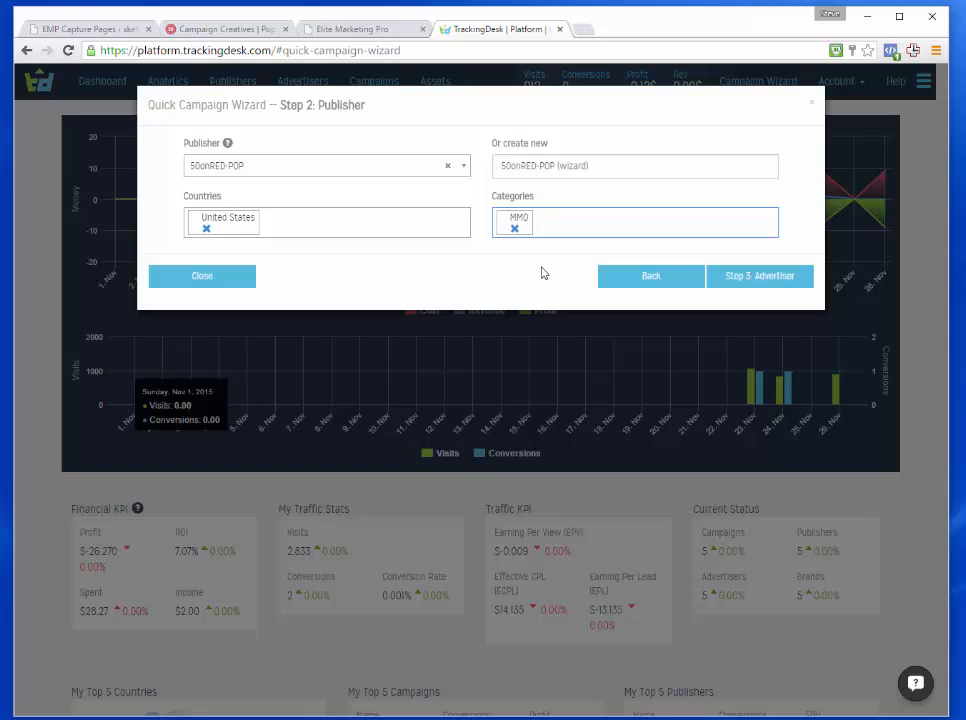
pyautogui.click(759, 284)
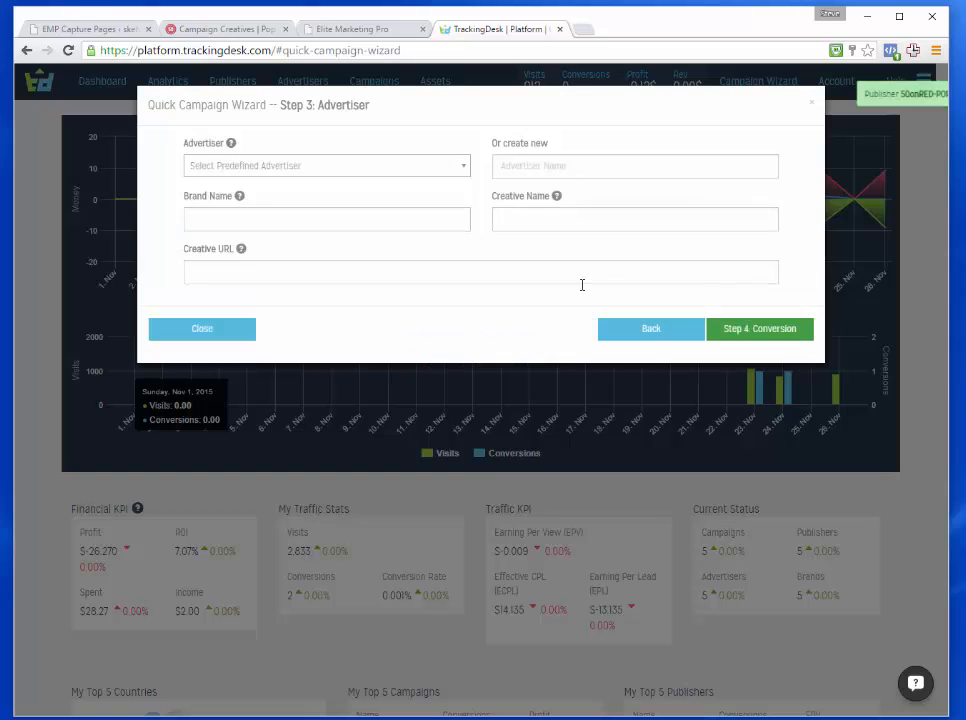
pyautogui.click(465, 173)
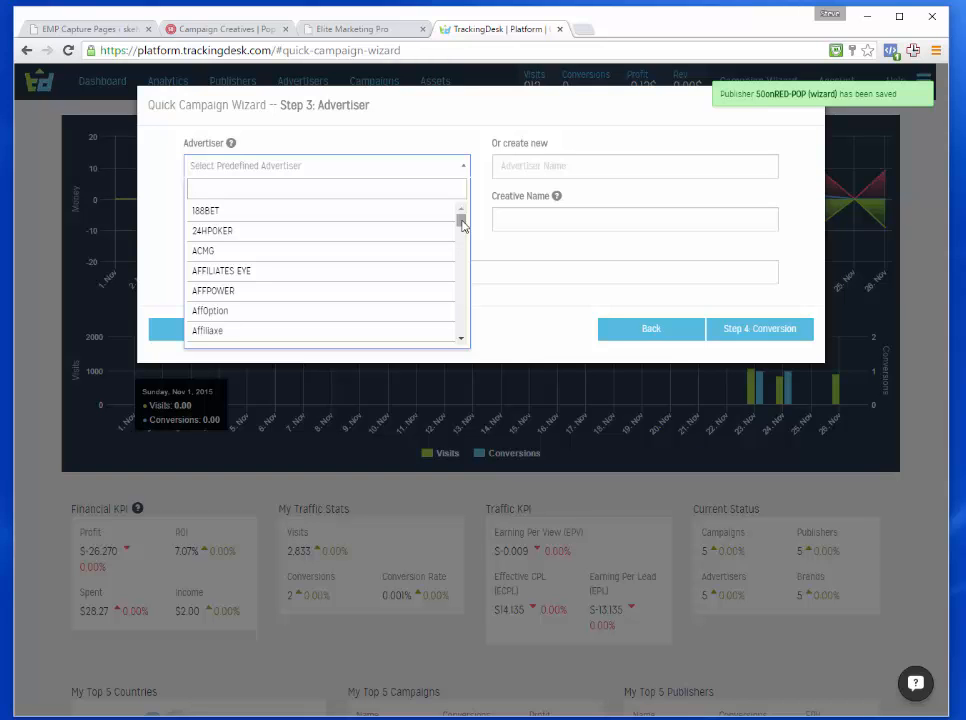
pyautogui.moveTo(462, 225)
pyautogui.mouseDown()
pyautogui.moveTo(459, 340)
pyautogui.moveTo(459, 213)
pyautogui.mouseUp()
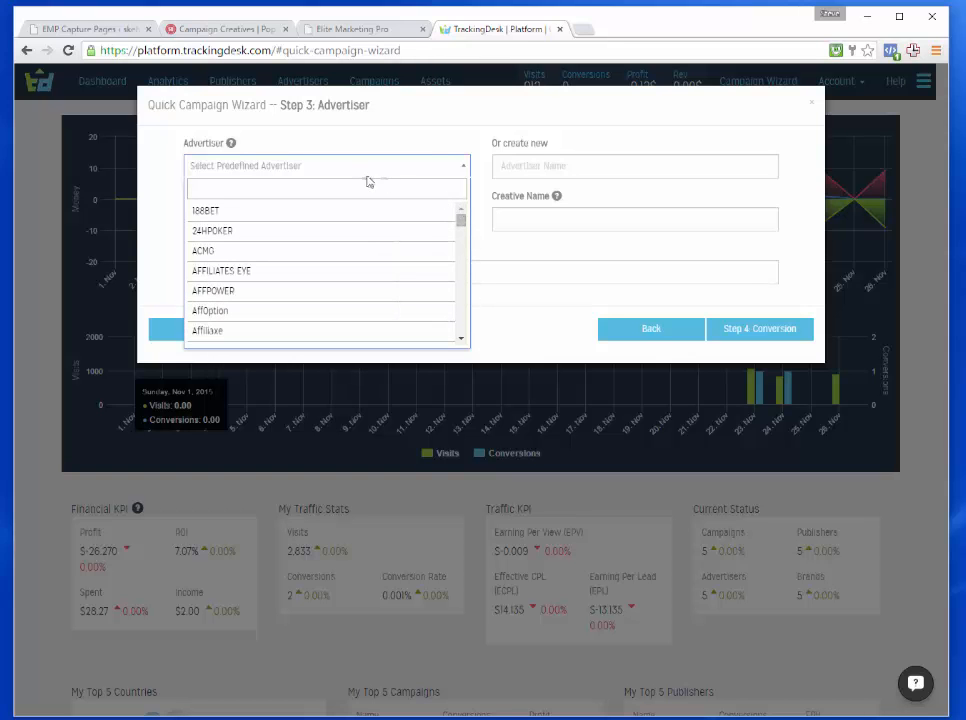
pyautogui.click(423, 146)
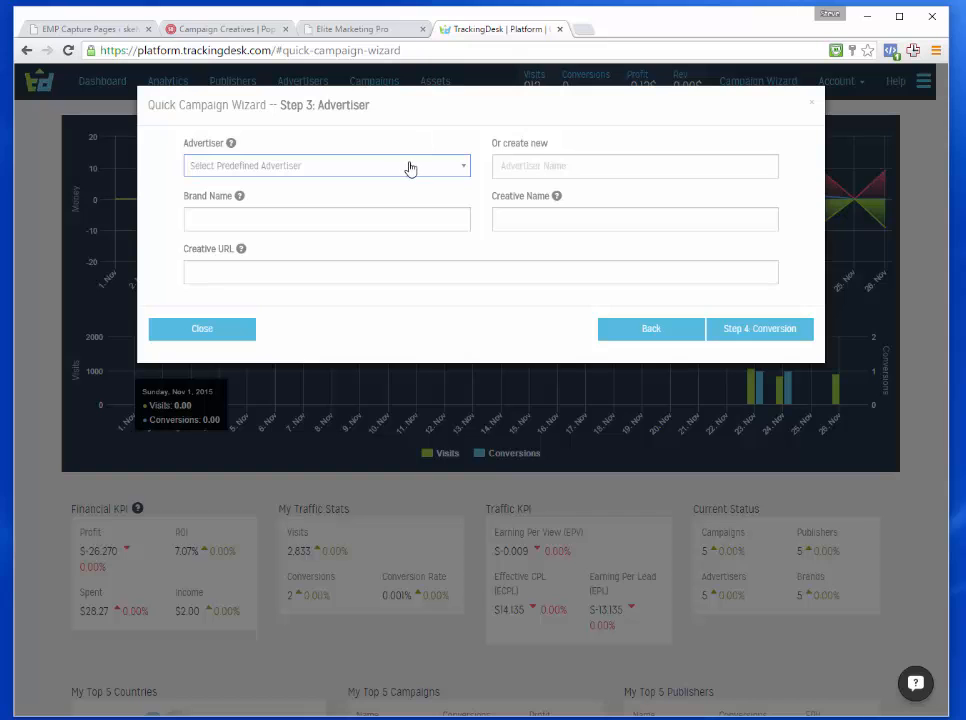
# - Create the new advertiser Elite Marketing Pro with brand name EMP and creative name EMP RON Example
pyautogui.click(624, 162)
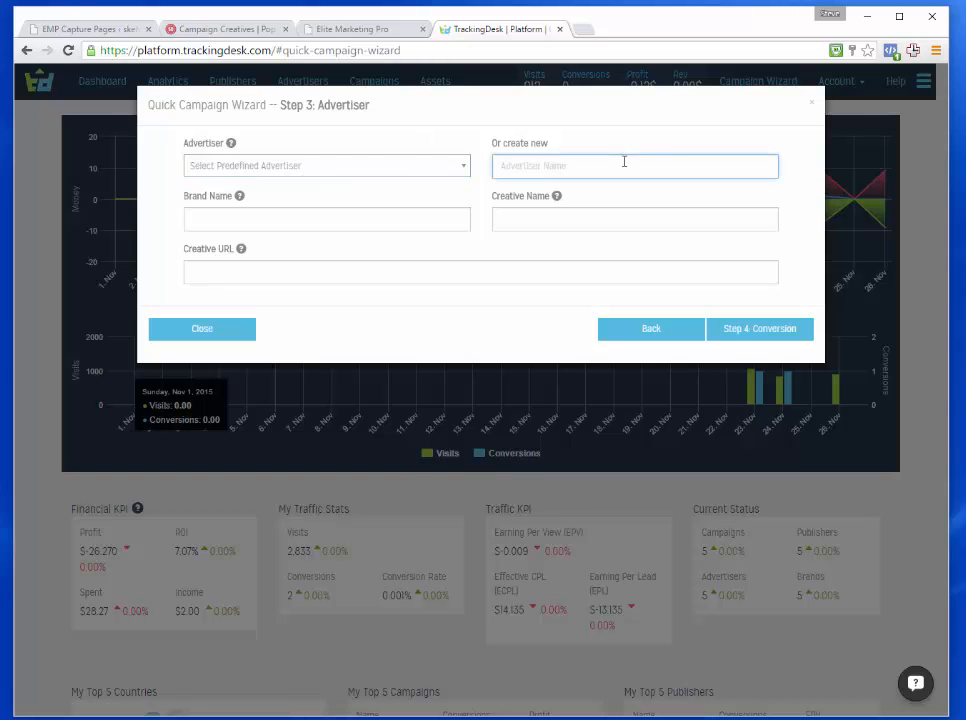
pyautogui.write('Elite Marketing Pro')
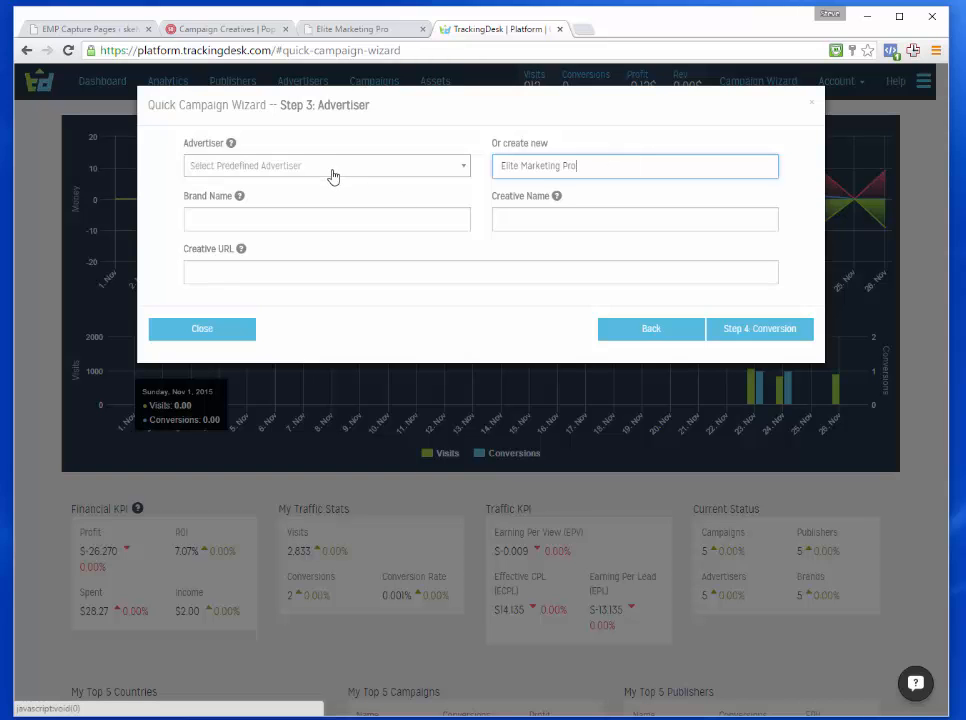
pyautogui.click(307, 222)
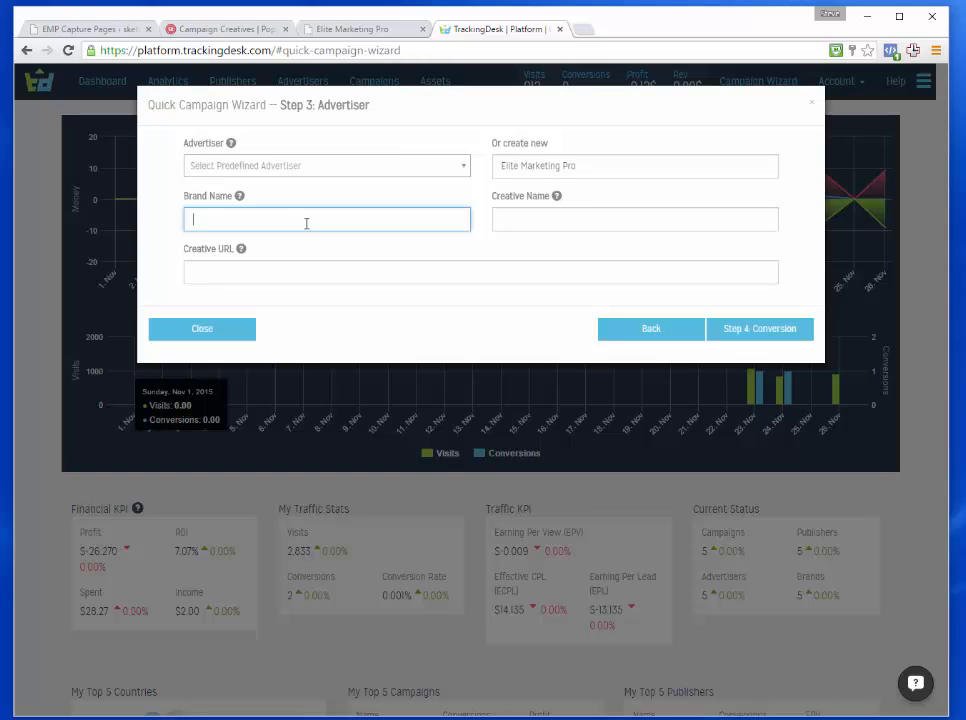
pyautogui.write('EMP')
pyautogui.click(530, 226)
pyautogui.write('EMP RON Exm')
pyautogui.write('mple')
# - Fill the creative URL with the address copied from the live emp-ron-v1 capture page, and continue to the conversion stage
pyautogui.click(319, 276)
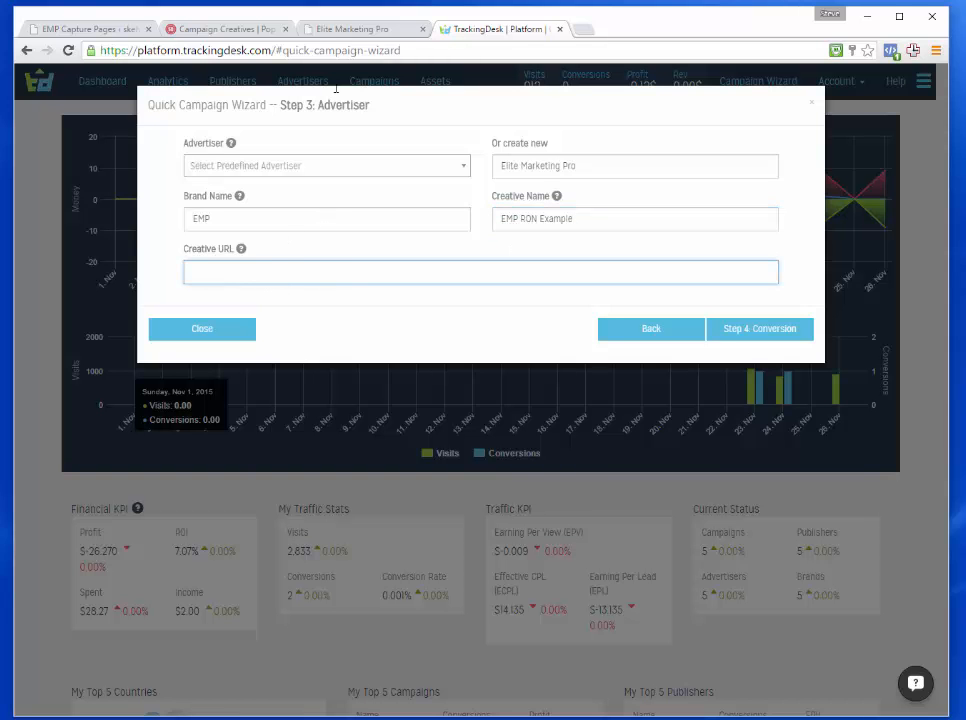
pyautogui.click(343, 33)
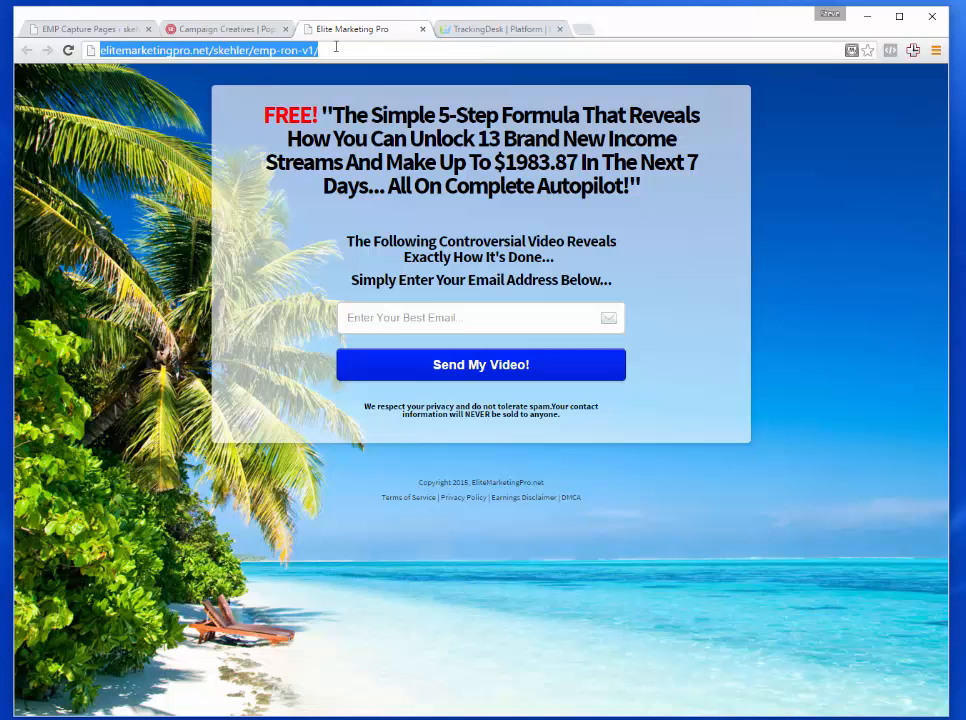
pyautogui.hotkey('ctrl', 'c')
pyautogui.click(445, 29)
pyautogui.hotkey('ctrl', 'v')
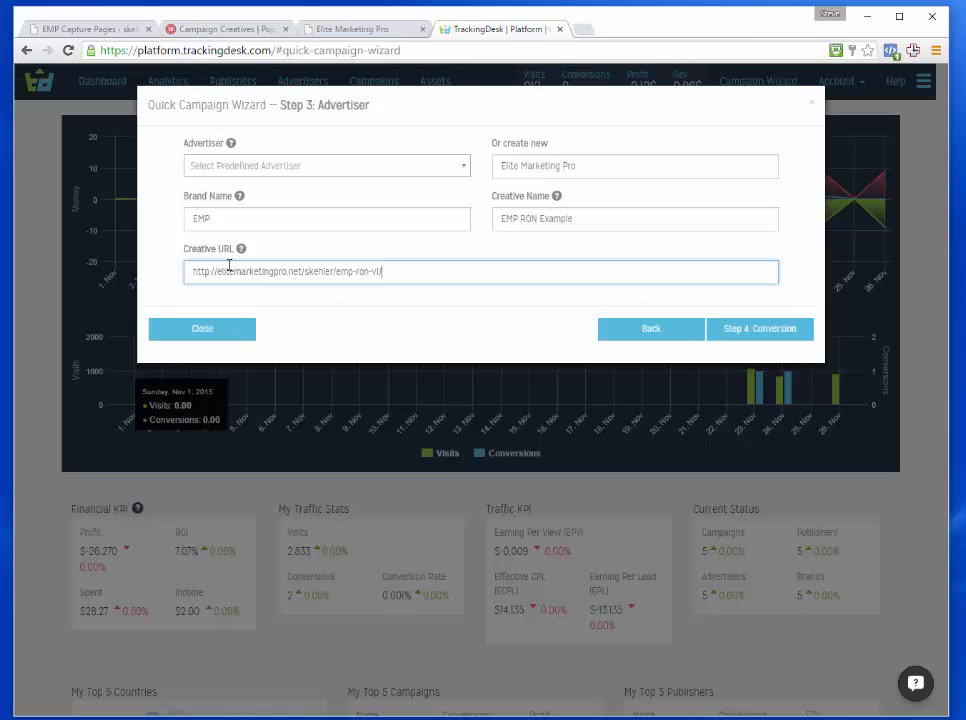
pyautogui.click(750, 330)
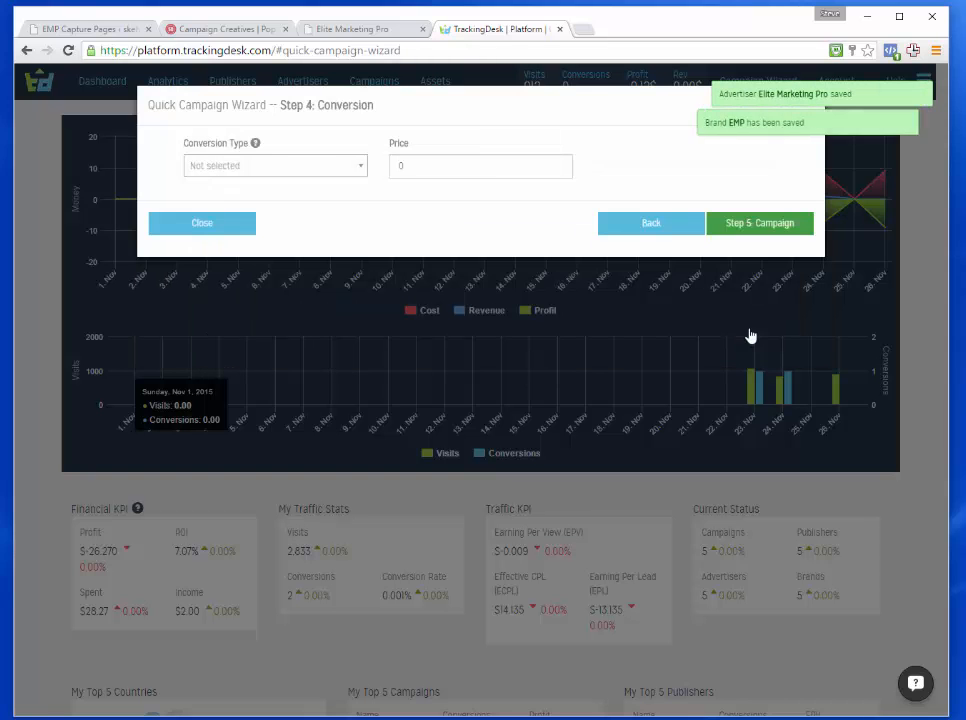
# - Set the conversion type to LEAD (CPL) with a price of 1, and continue to the campaign stage
pyautogui.click(351, 168)
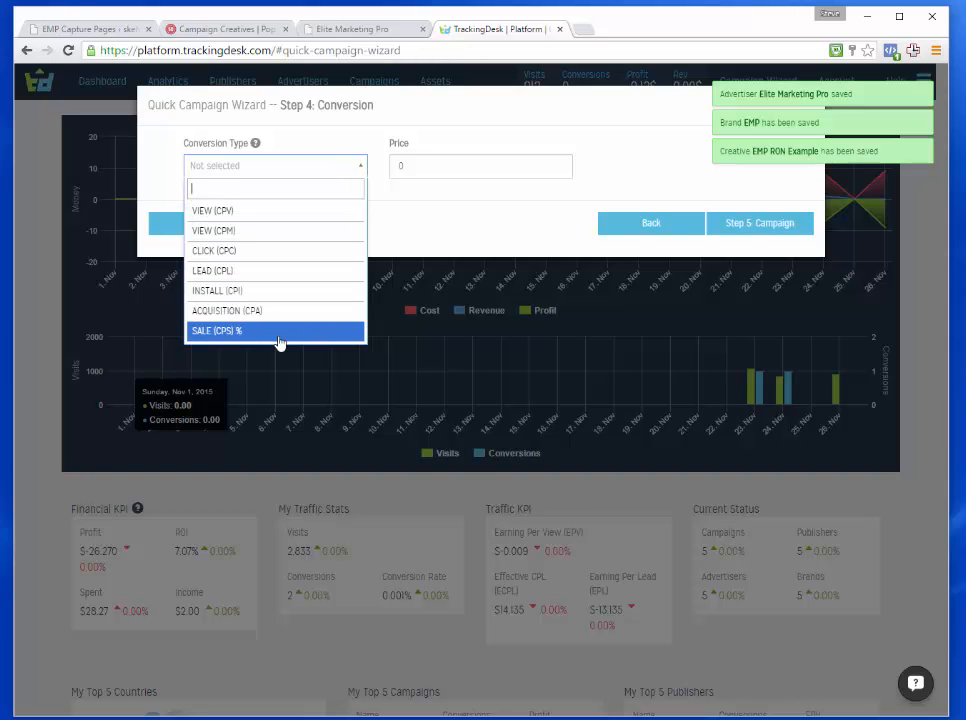
pyautogui.click(285, 278)
pyautogui.click(418, 167)
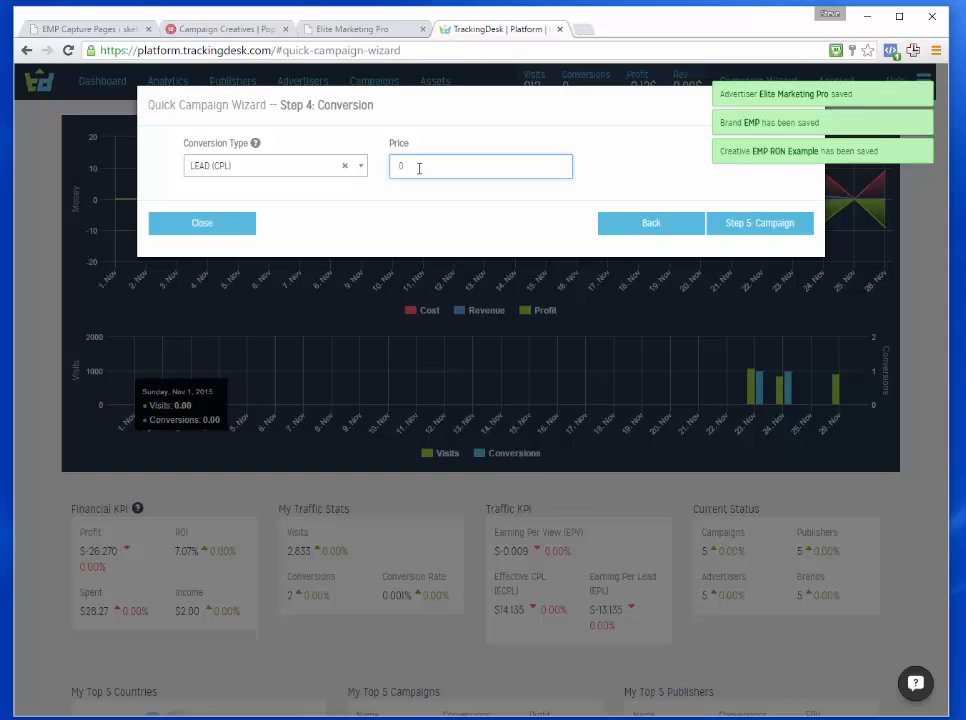
pyautogui.write('1')
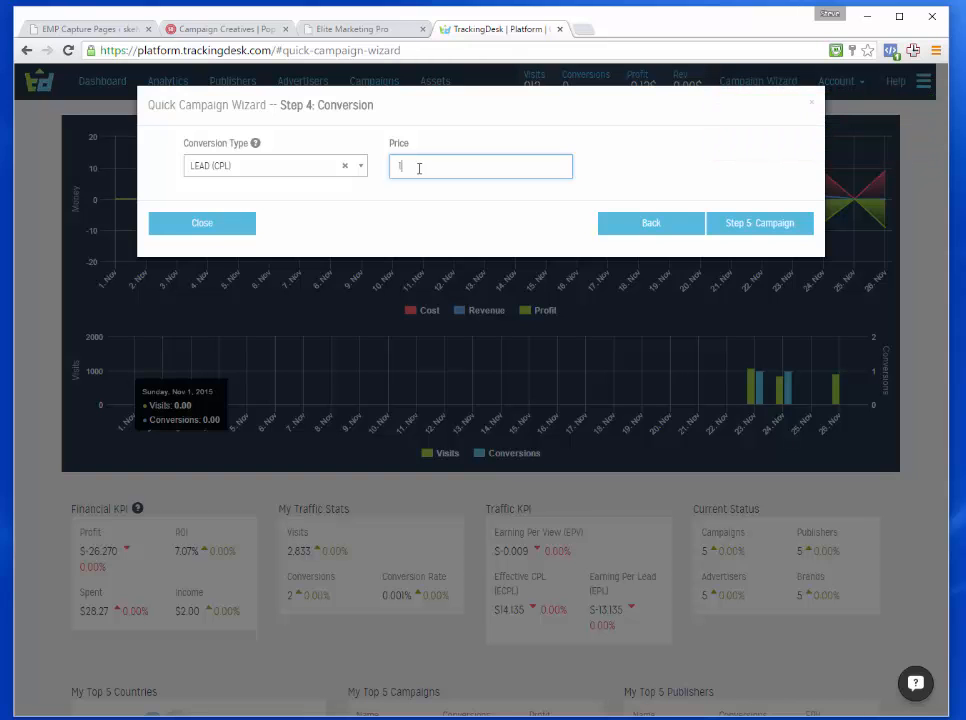
pyautogui.click(731, 229)
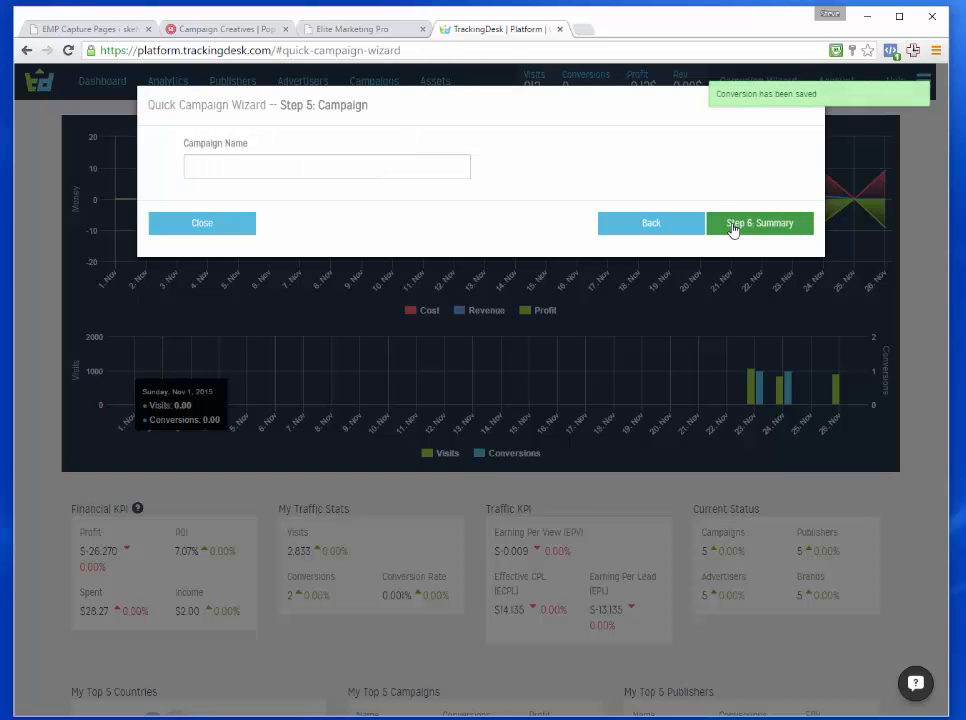
# - Name the campaign EMP RON Example and proceed to the wizard's summary
pyautogui.click(258, 171)
pyautogui.write('EMP RON')
pyautogui.write(' Exmap')
pyautogui.press('BackSpace')
pyautogui.press('BackSpace')
pyautogui.press('BackSpace')
pyautogui.write('amp')
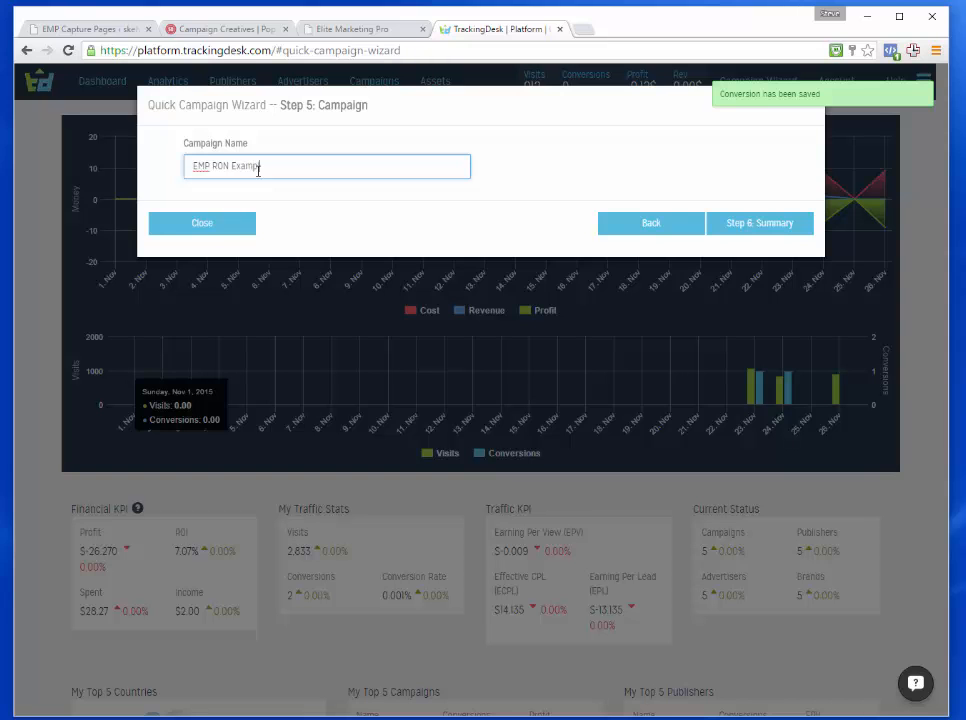
pyautogui.write('le')
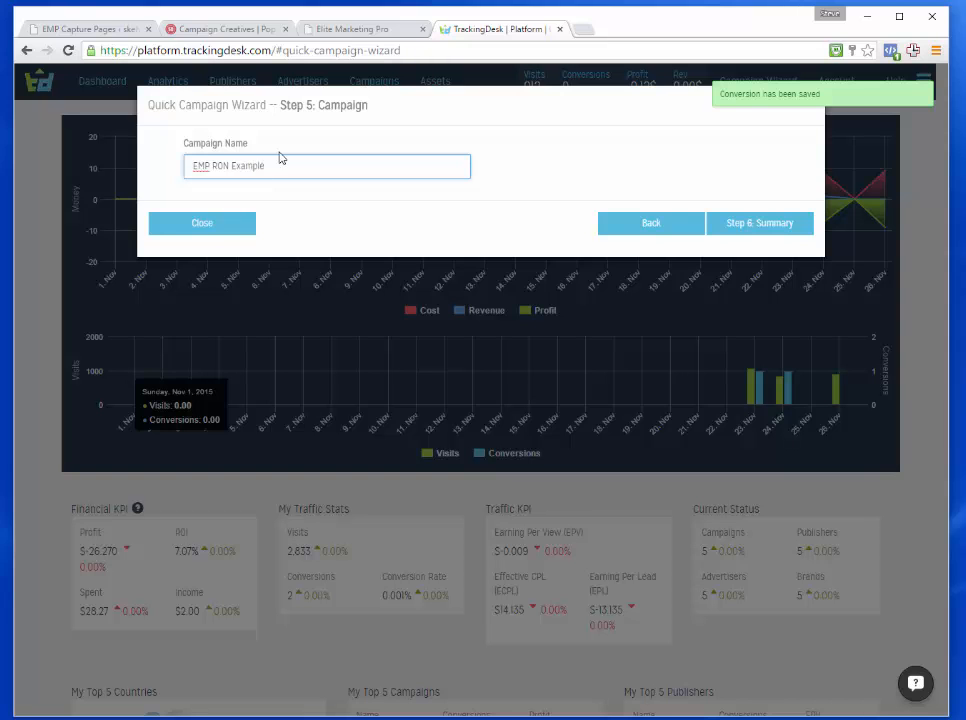
pyautogui.click(759, 225)
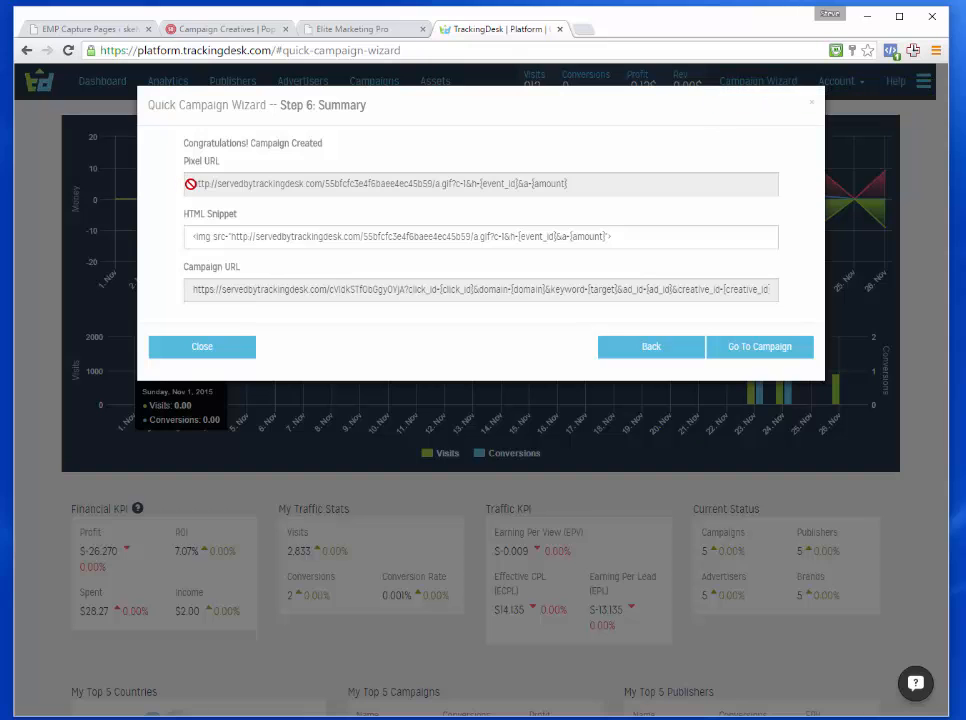
# - Copy the pixel URL from the campaign summary into an empty Notepad document, and return to the browser
pyautogui.moveTo(200, 183); pyautogui.dragTo(584, 189)
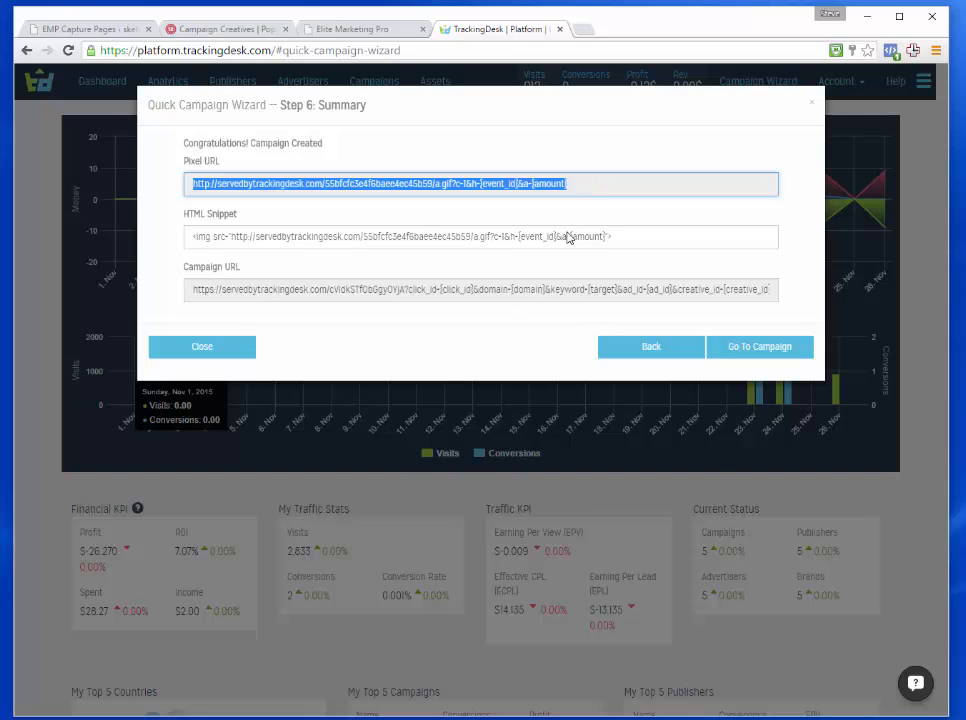
pyautogui.click(70, 718)
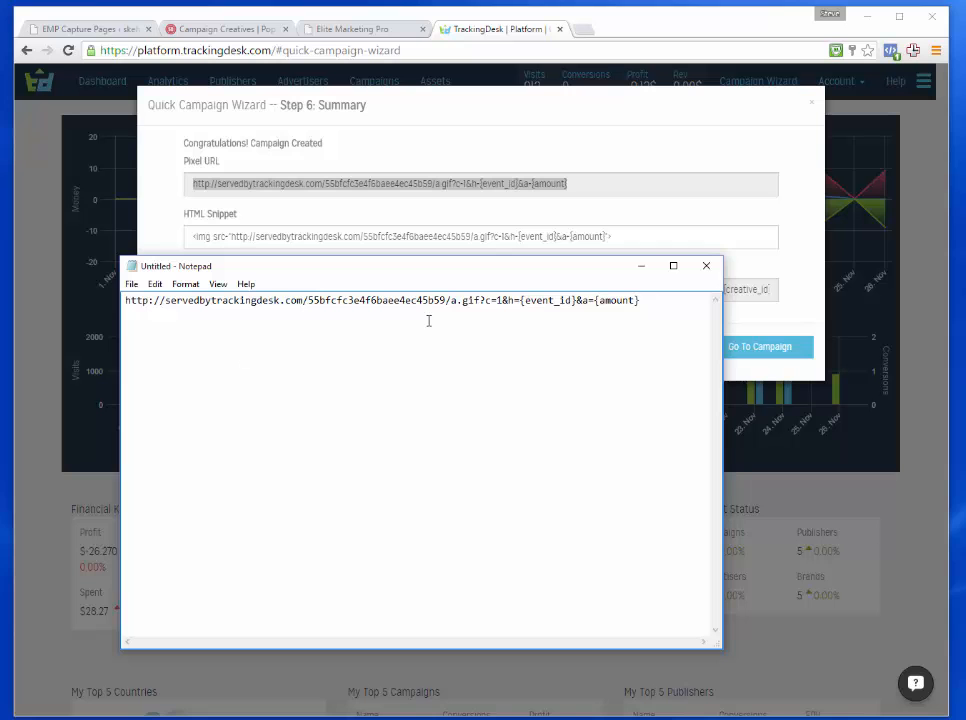
pyautogui.click(415, 137)
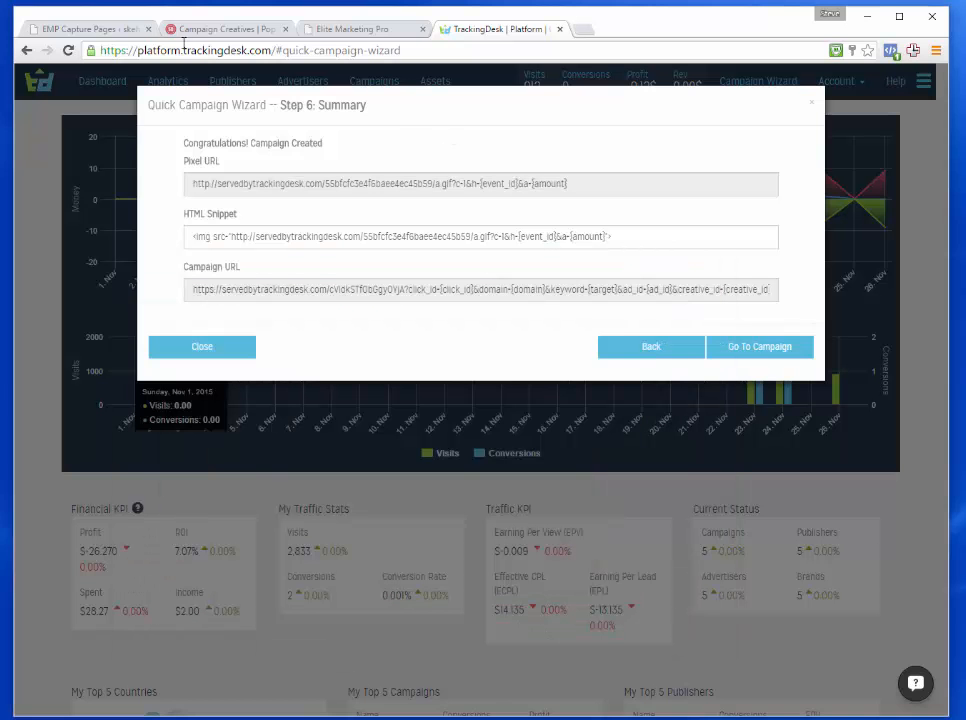
# - Paste the TrackingDesk pixel URL below the existing pixel in the capture page's thank you page tracking code, and save it
pyautogui.click(103, 30)
pyautogui.scroll(-5, 889, 376)
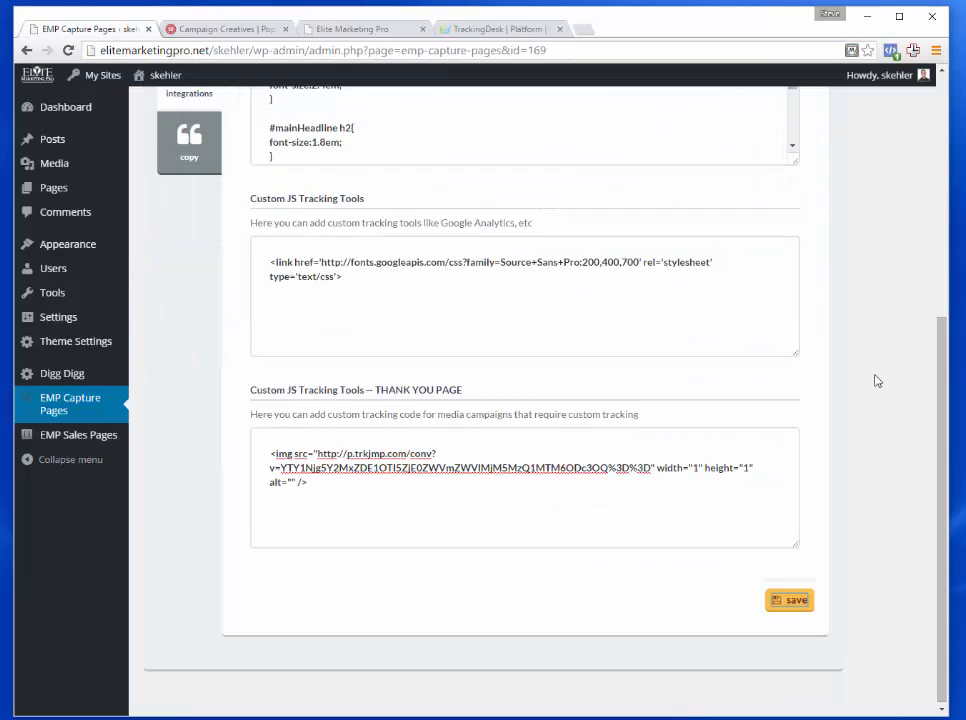
pyautogui.click(751, 496)
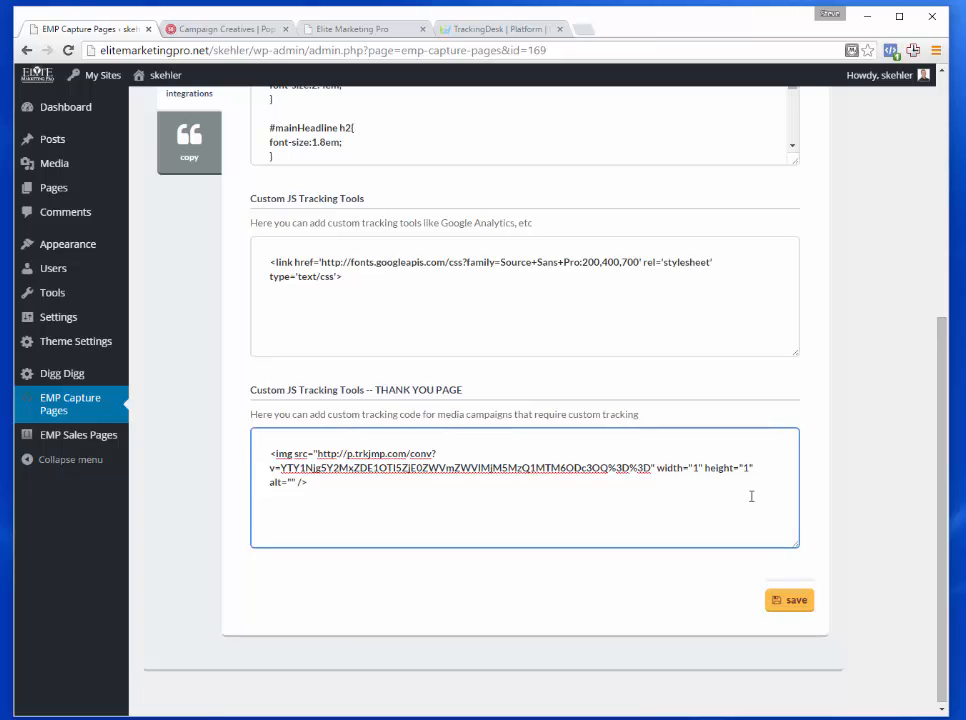
pyautogui.press('Return')
pyautogui.press('Return')
pyautogui.press('Return')
pyautogui.press('Return')
pyautogui.press('Return')
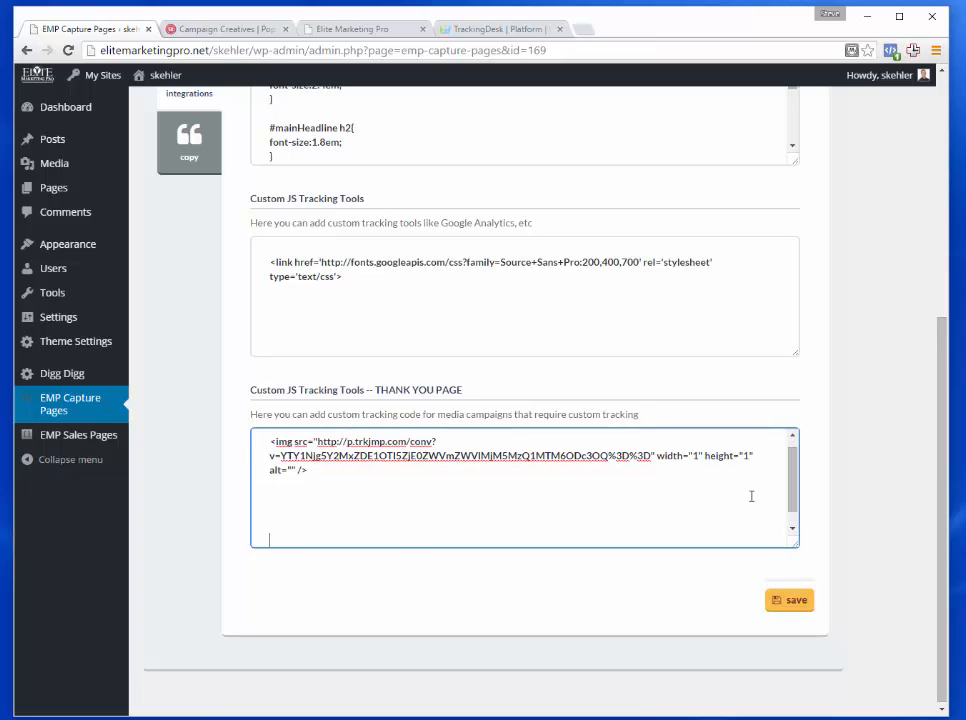
pyautogui.hotkey('ctrl', 'v')
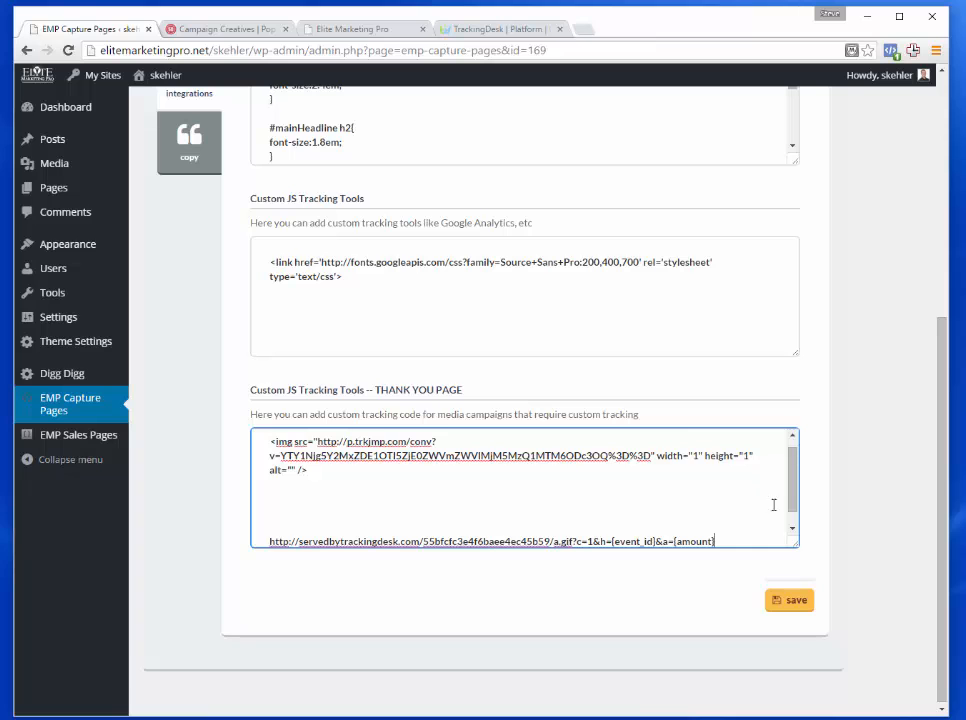
pyautogui.click(796, 533)
pyautogui.click(789, 604)
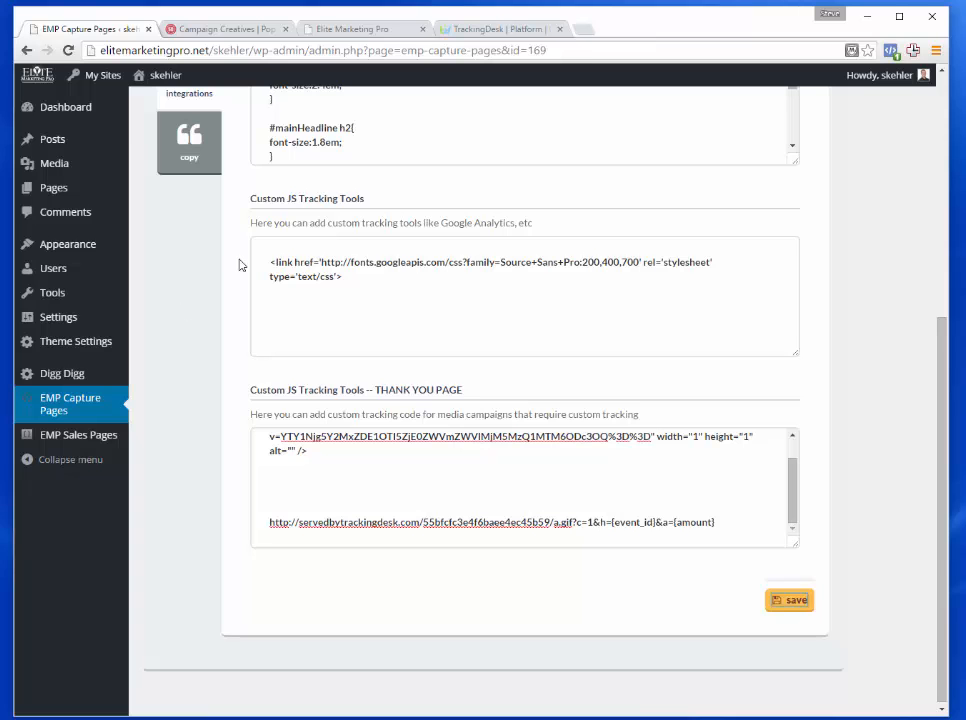
# - Copy the complete campaign URL from the TrackingDesk summary into the Notepad document below the pixel URL, and return to the browser
pyautogui.click(476, 24)
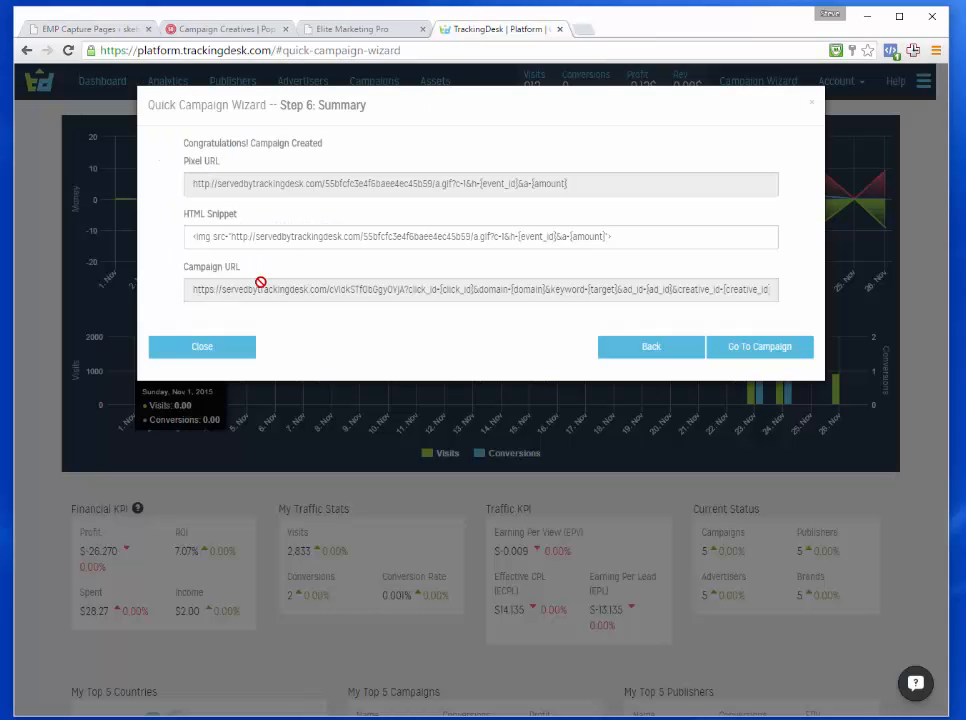
pyautogui.click(197, 291)
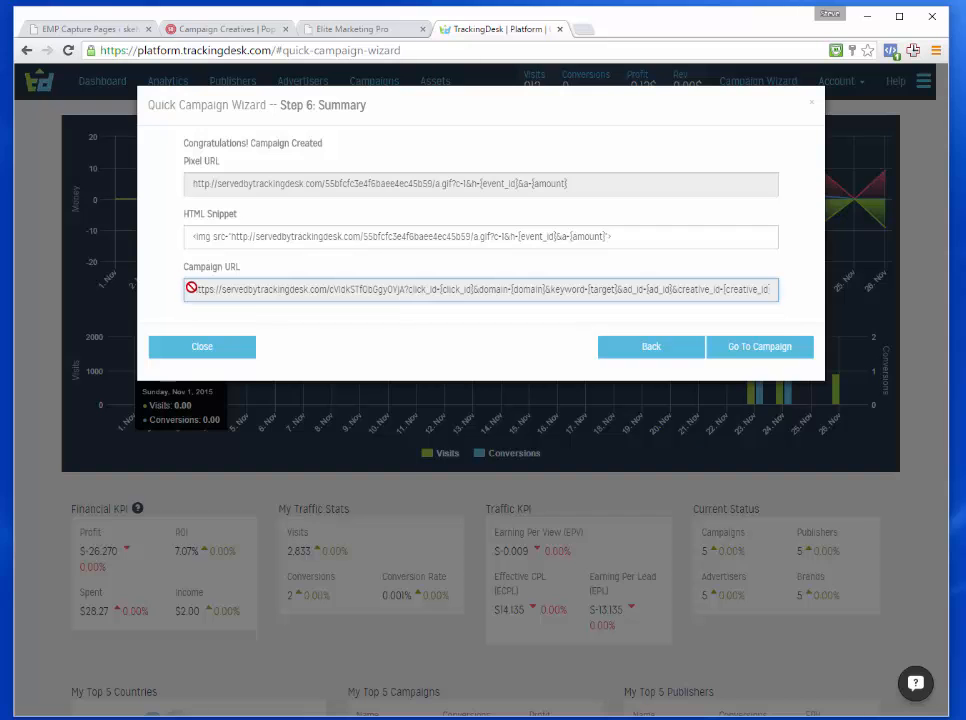
pyautogui.moveTo(197, 291); pyautogui.dragTo(840, 310)
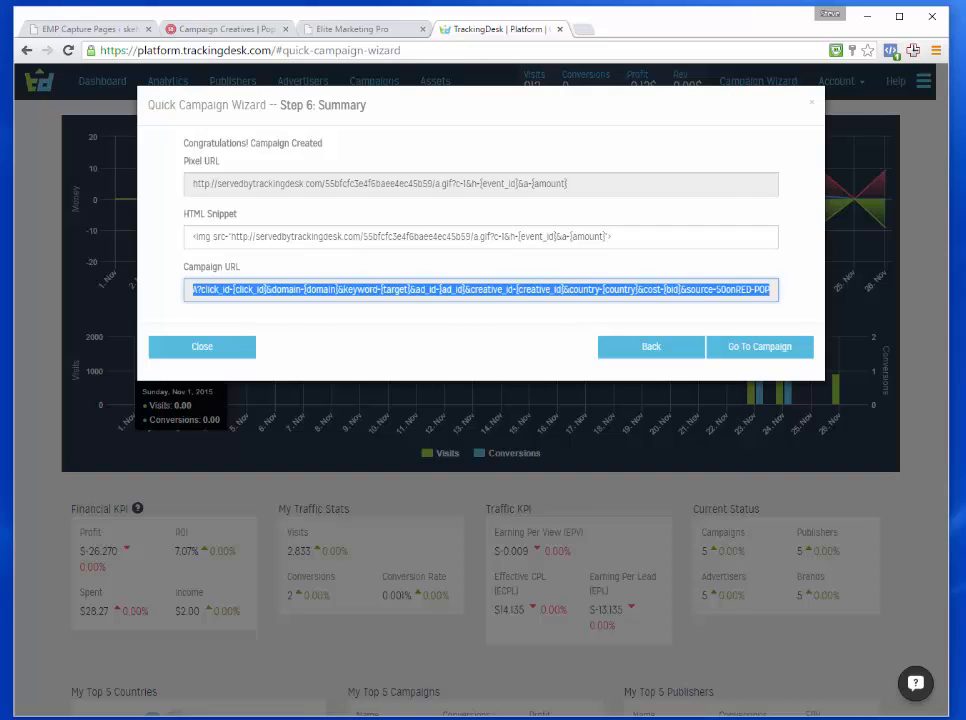
pyautogui.hotkey('alt', 'Tab')
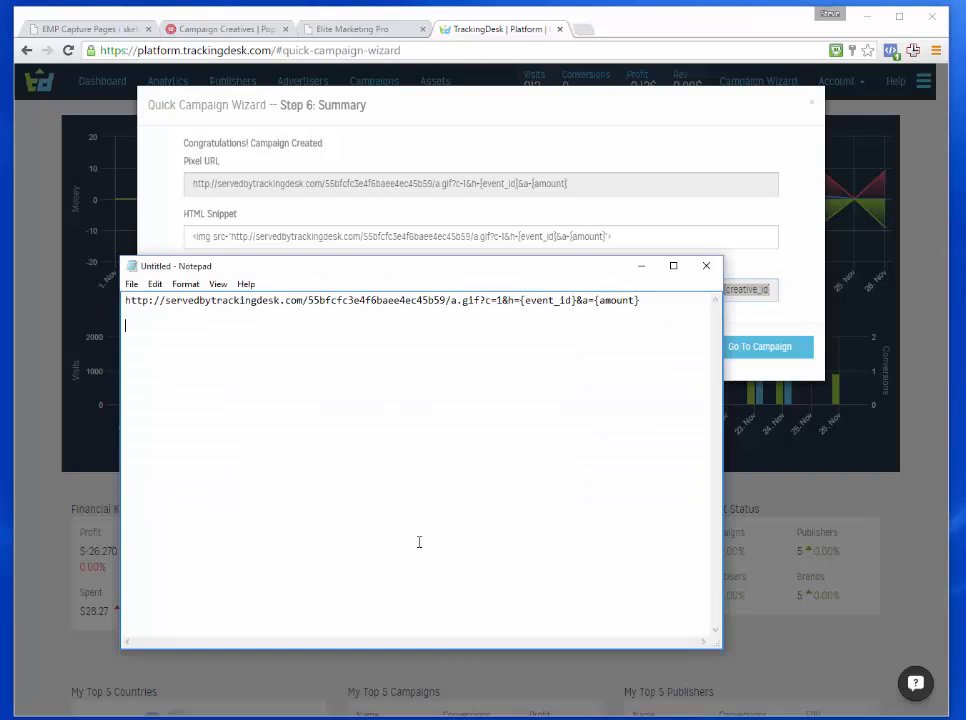
pyautogui.hotkey('ctrl', 'v')
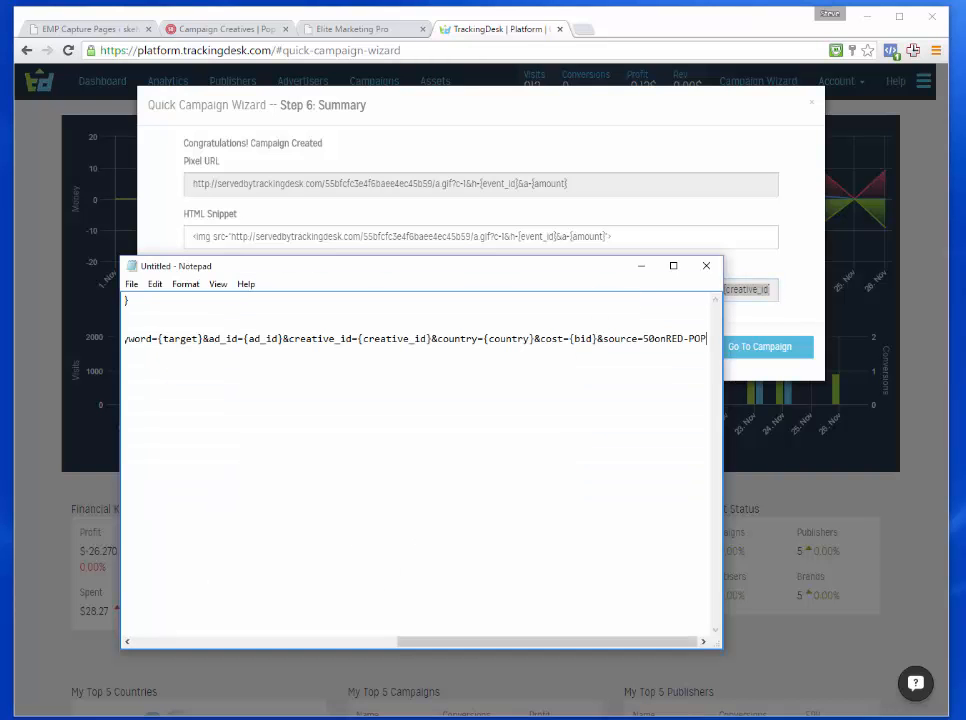
pyautogui.hotkey('alt', 'Tab')
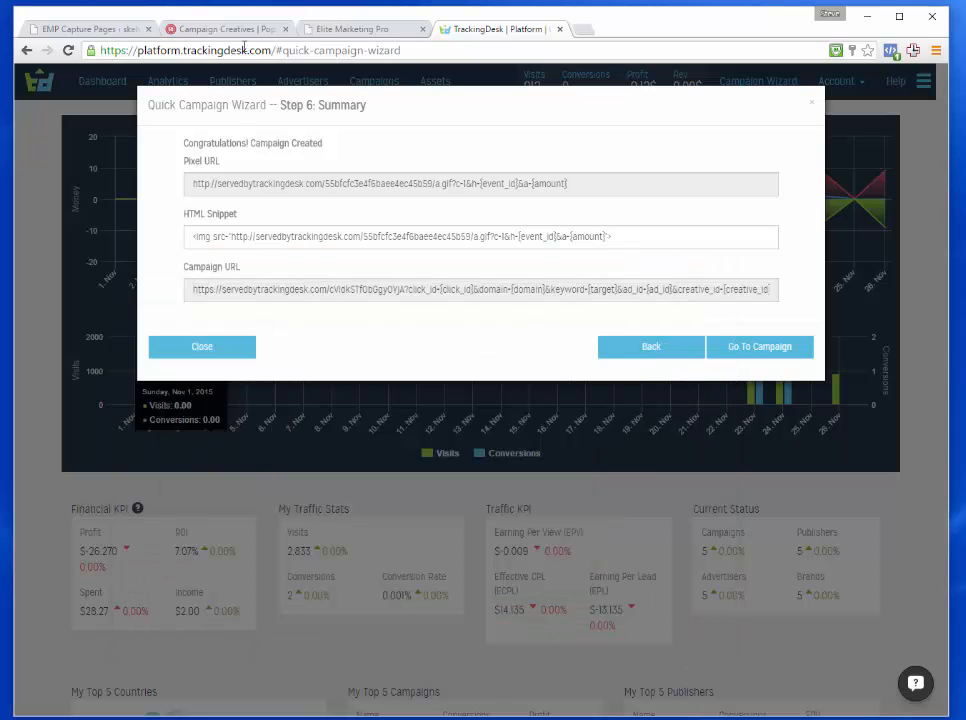
# - Start a new creative in the 50onRed campaign EMP RON Example, with the copied TrackingDesk campaign URL as its destination URL
pyautogui.click(240, 29)
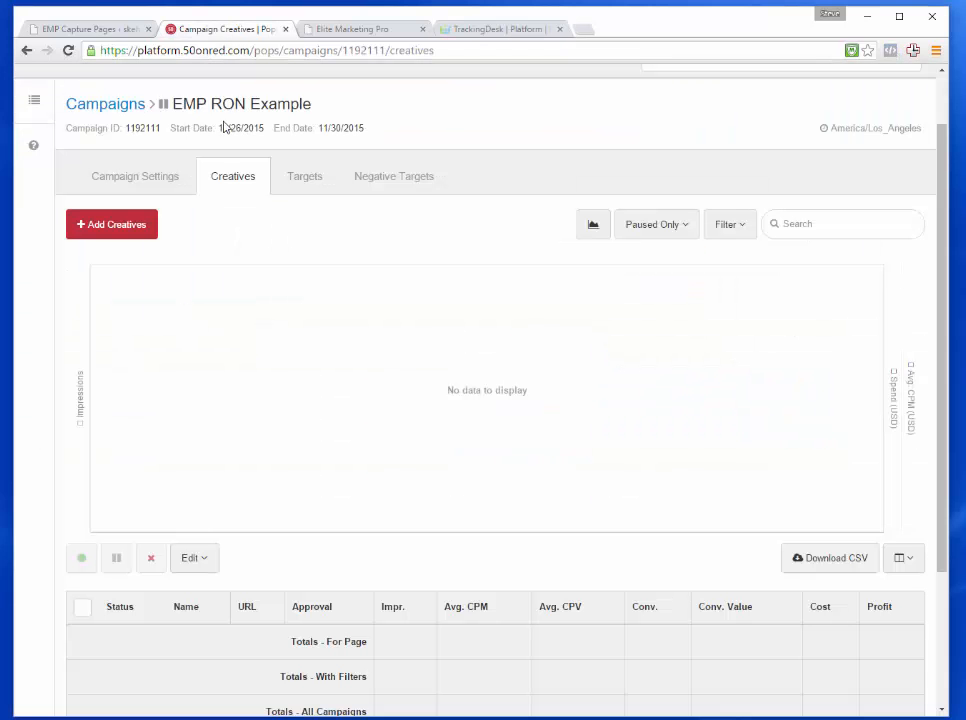
pyautogui.click(108, 232)
pyautogui.click(259, 325)
pyautogui.hotkey('ctrl', 'v')
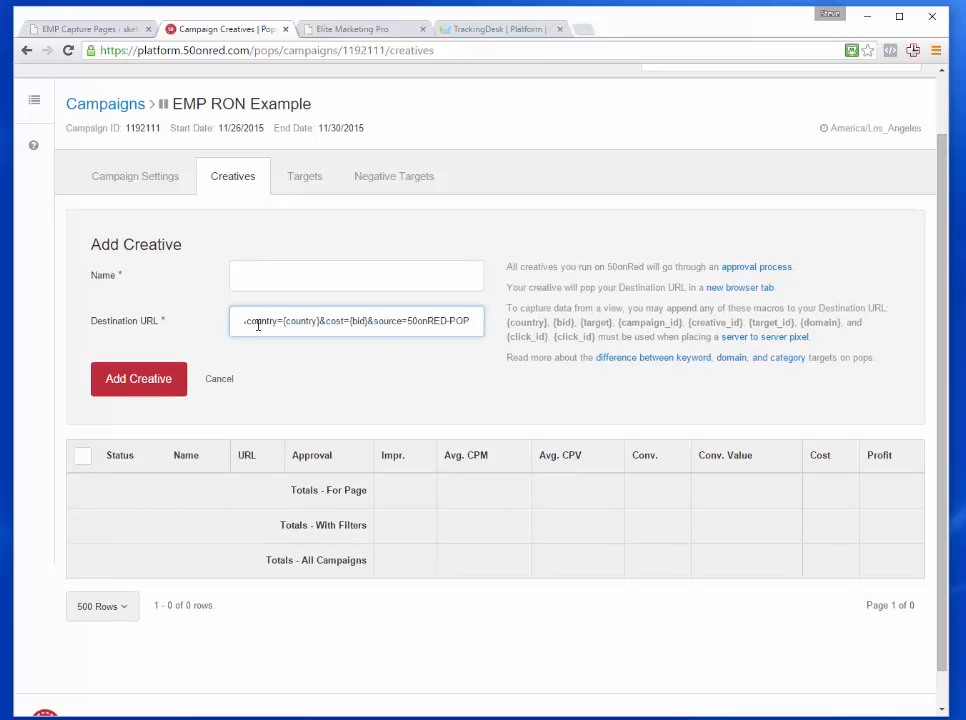
pyautogui.moveTo(231, 324); pyautogui.dragTo(166, 327)
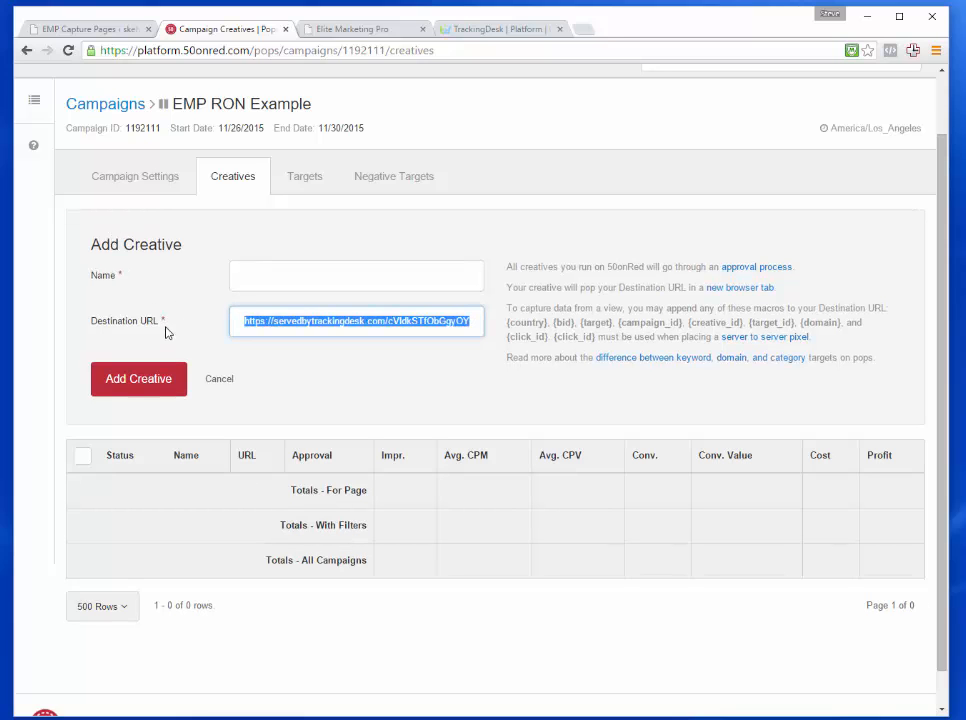
pyautogui.click(237, 315)
# - Name the new creative EMP RON Example, add it to the campaign, and agree to the terms and conditions
pyautogui.click(245, 280)
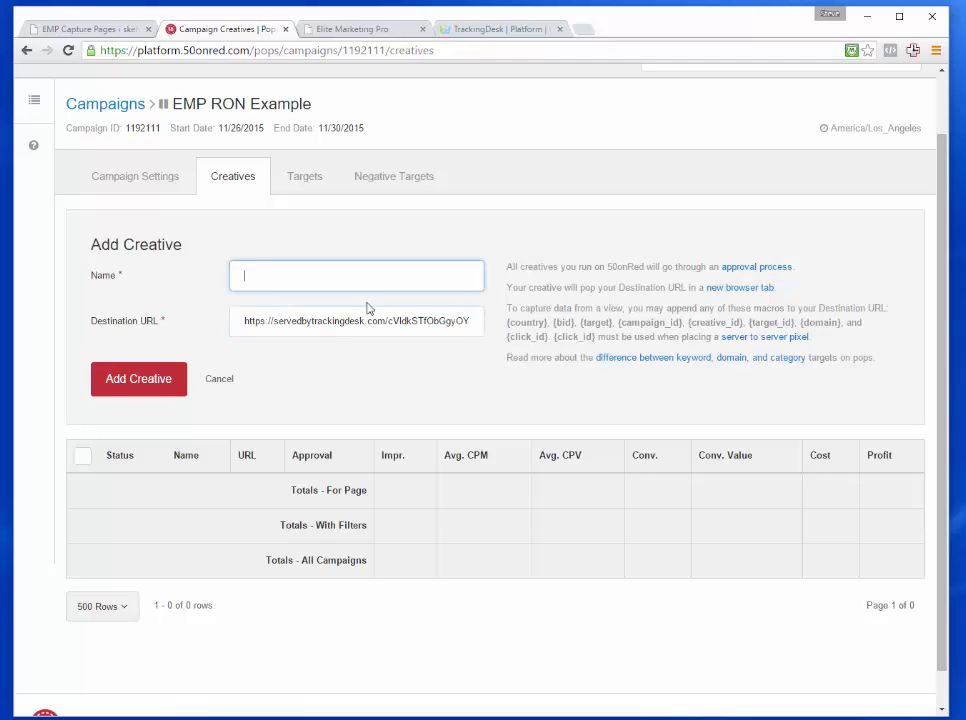
pyautogui.write('EMP Ro')
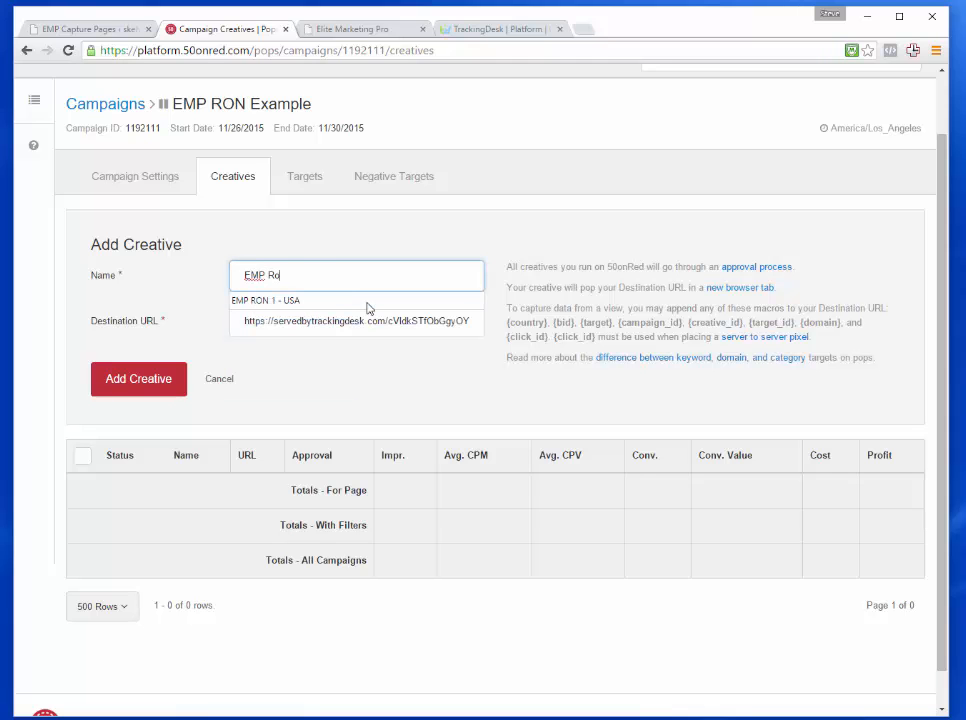
pyautogui.write('N Example')
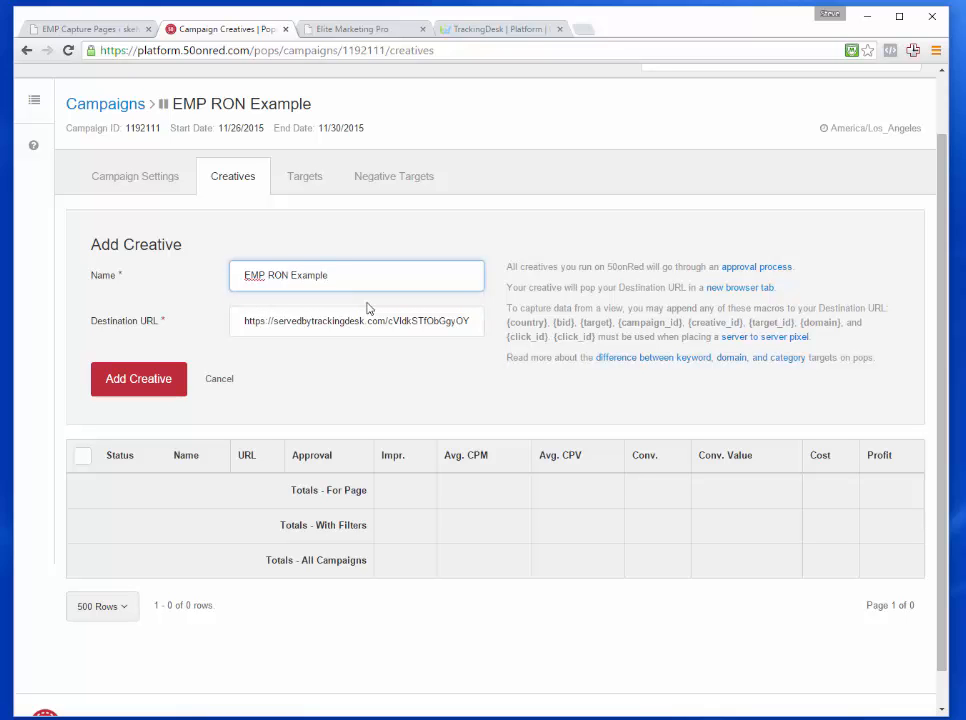
pyautogui.click(160, 380)
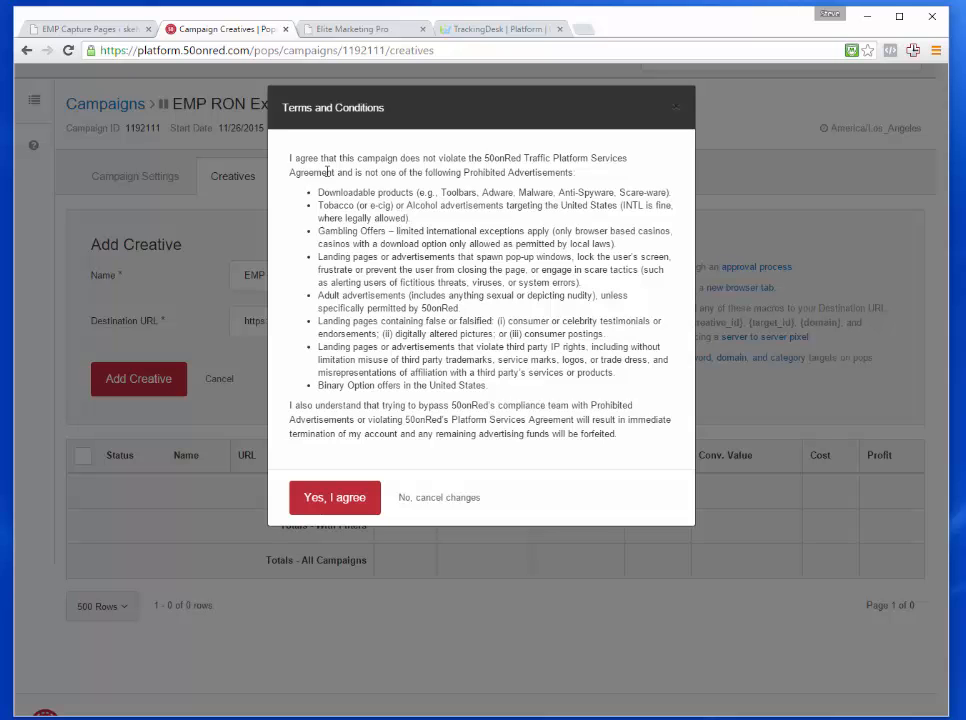
pyautogui.click(330, 497)
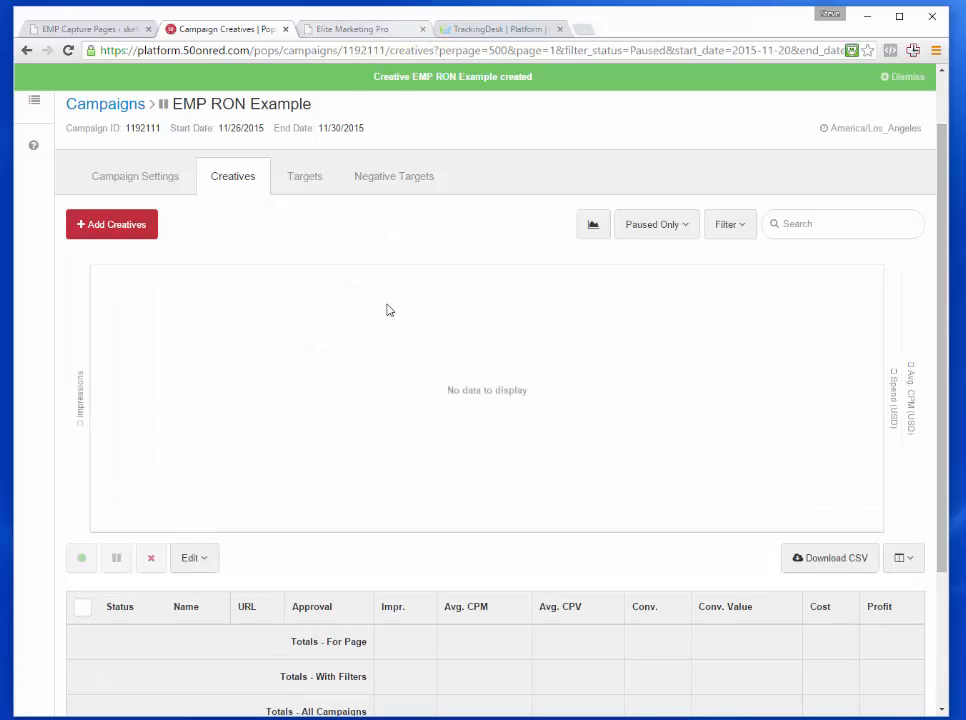
# - Check the campaign's creatives list for the new creative, reloading it and reopening it from the campaign settings
pyautogui.scroll(-3, 233, 345)
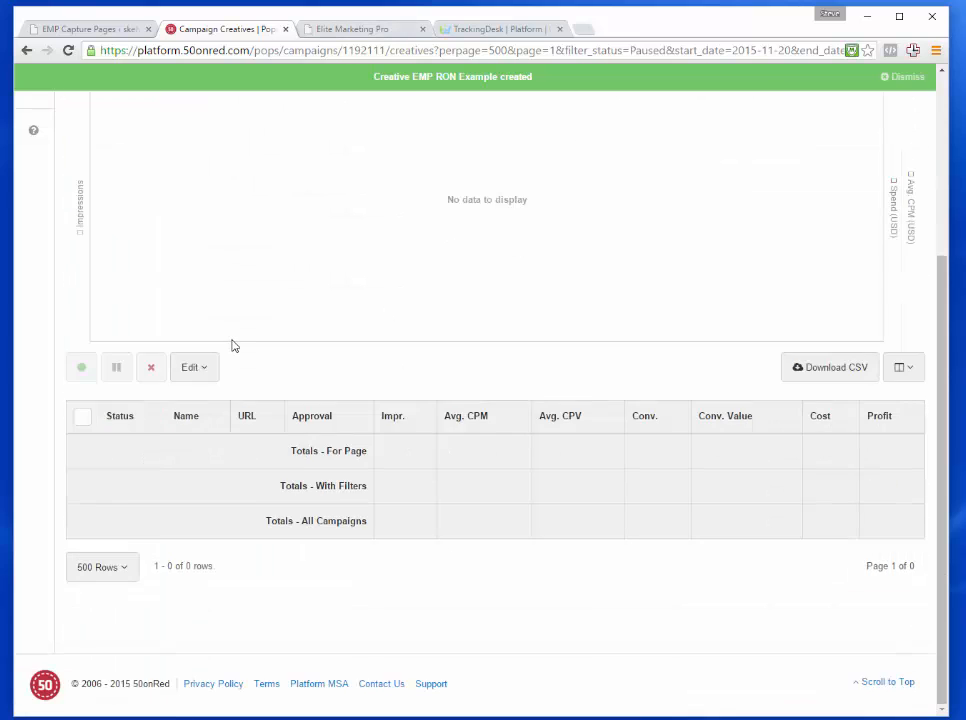
pyautogui.scroll(3, 236, 343)
pyautogui.click(231, 204)
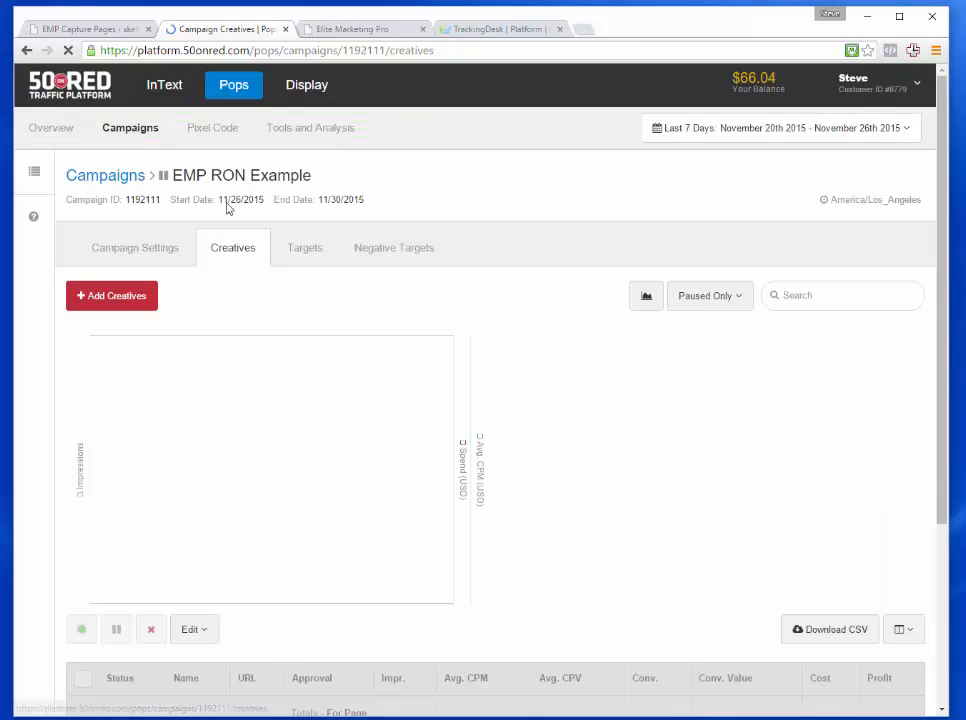
pyautogui.scroll(-2, 238, 219)
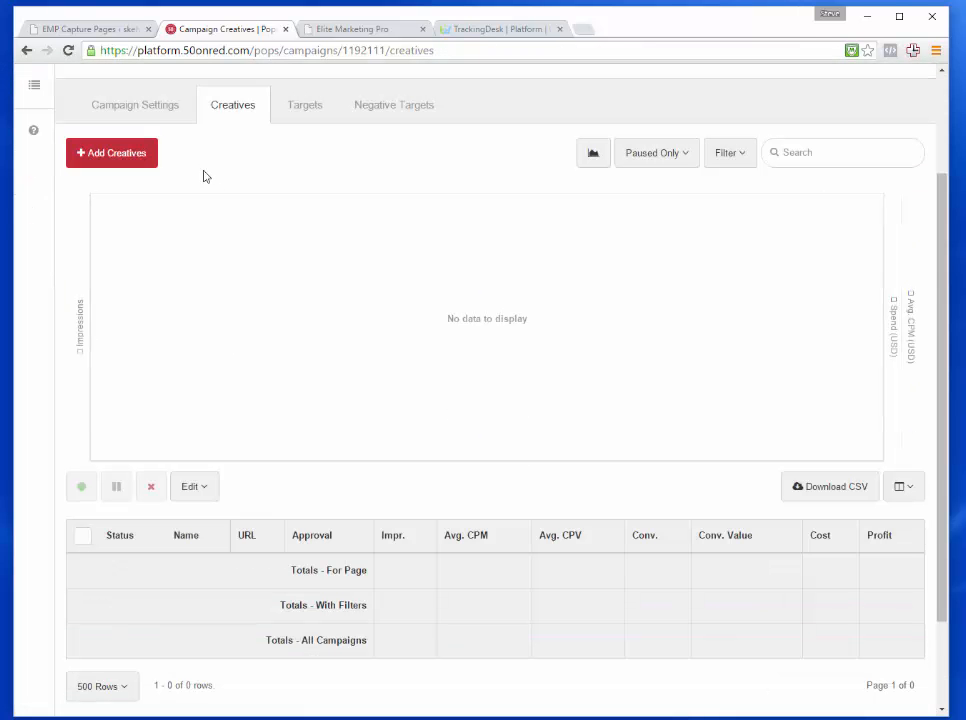
pyautogui.click(165, 105)
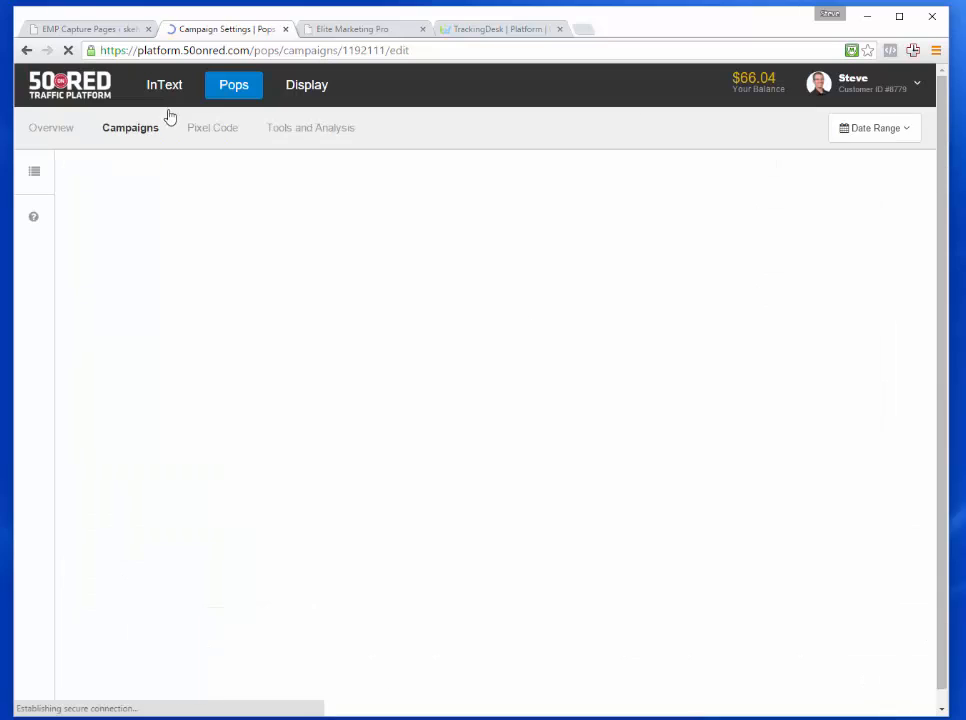
pyautogui.click(250, 250)
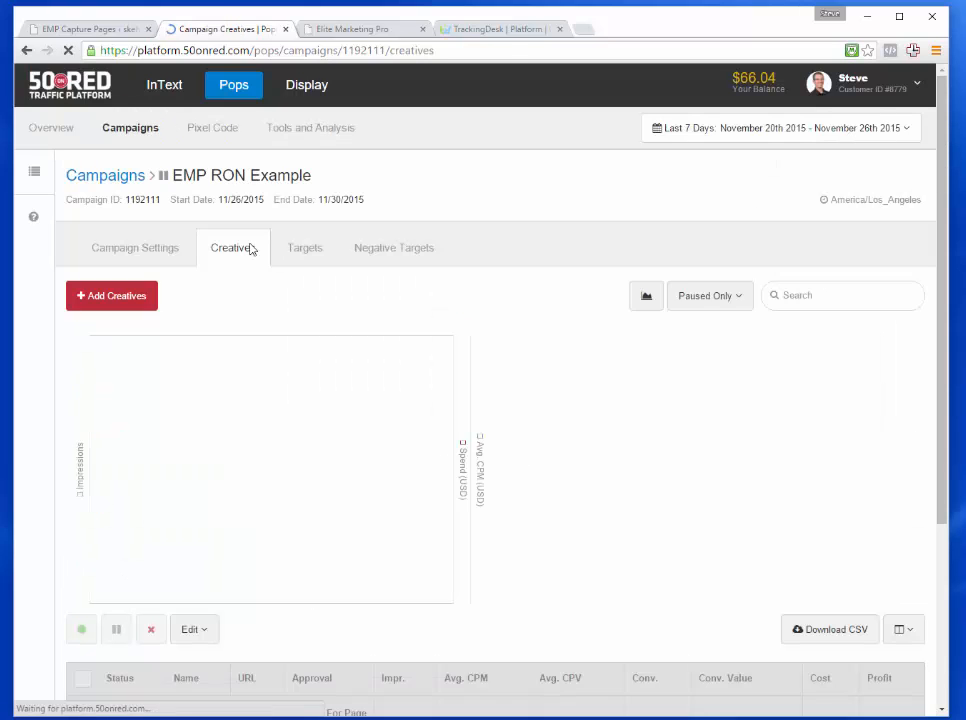
pyautogui.scroll(-3, 252, 249)
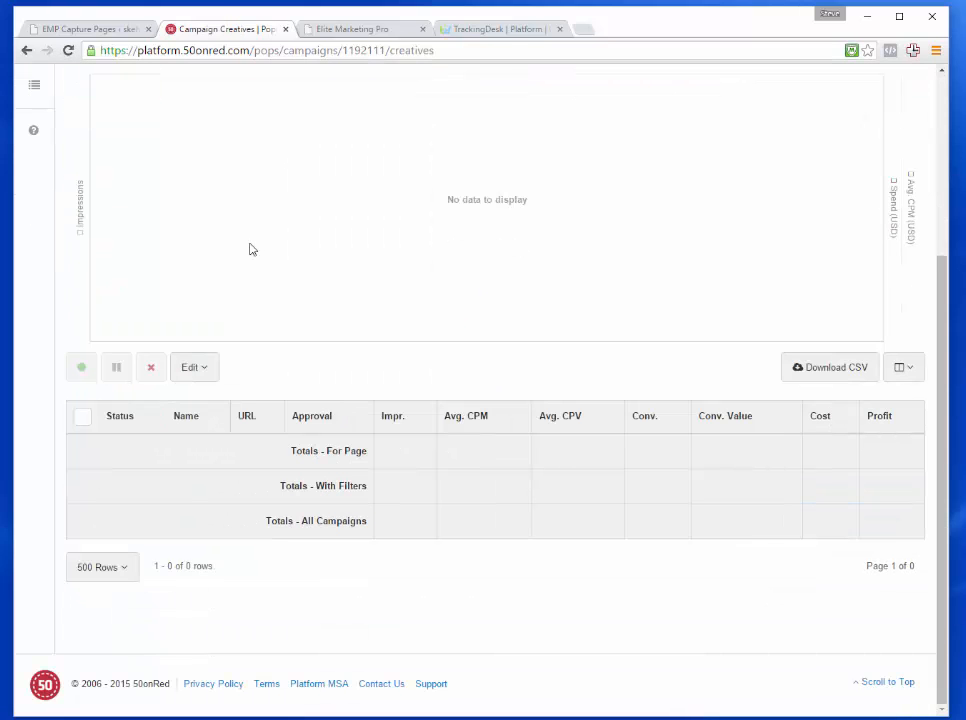
pyautogui.scroll(3, 252, 249)
# - Add another creative named EMP RON Example with the copied TrackingDesk campaign URL as destination, and agree to the terms
pyautogui.click(144, 185)
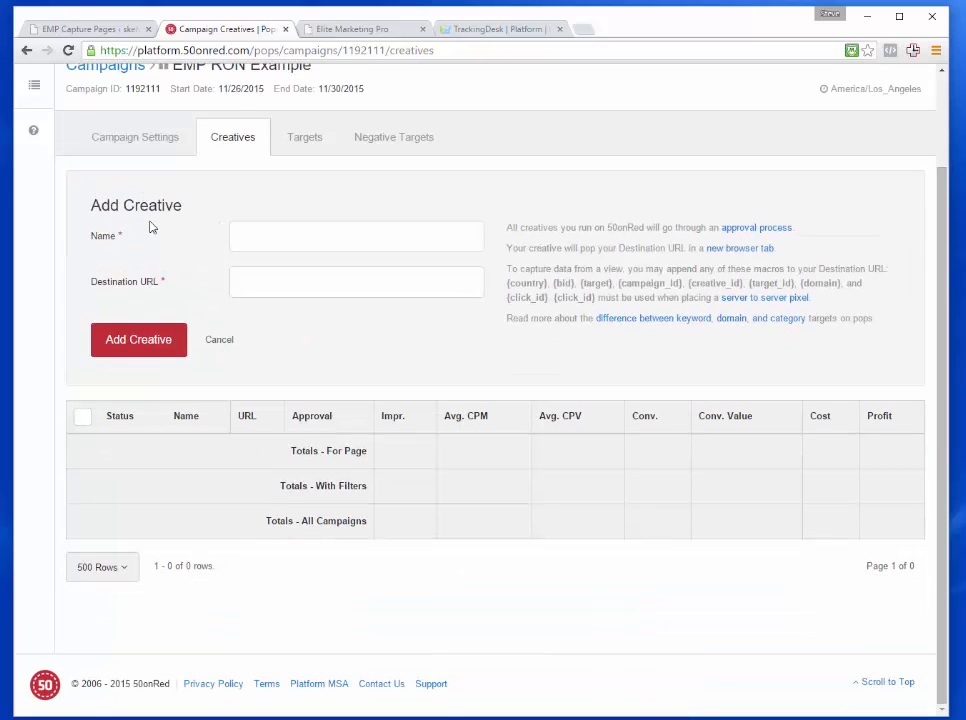
pyautogui.click(246, 285)
pyautogui.hotkey('ctrl', 'v')
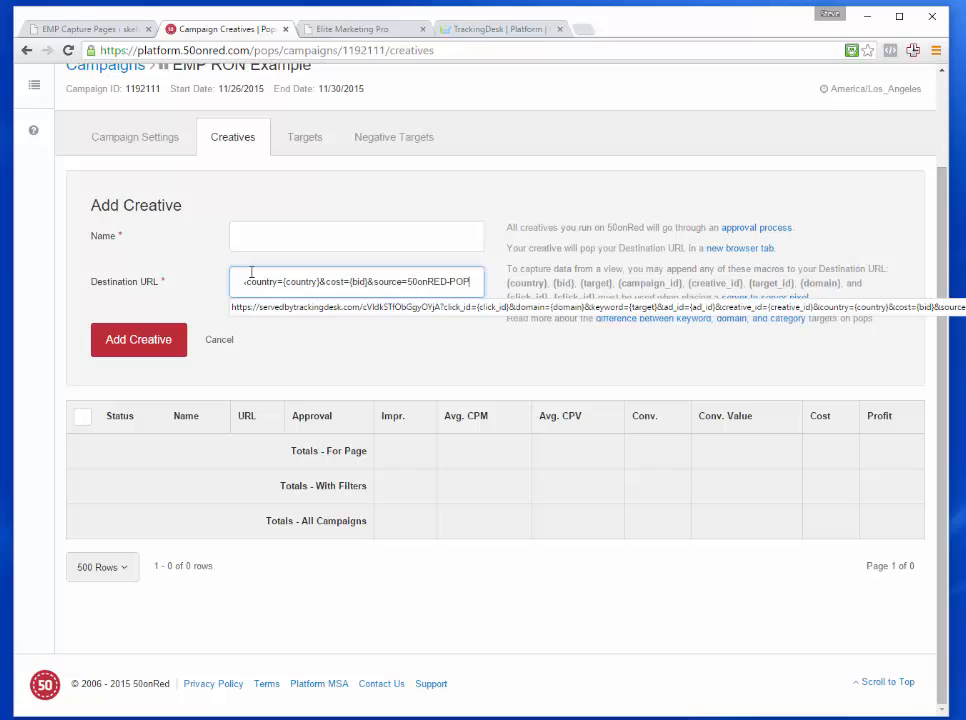
pyautogui.click(276, 237)
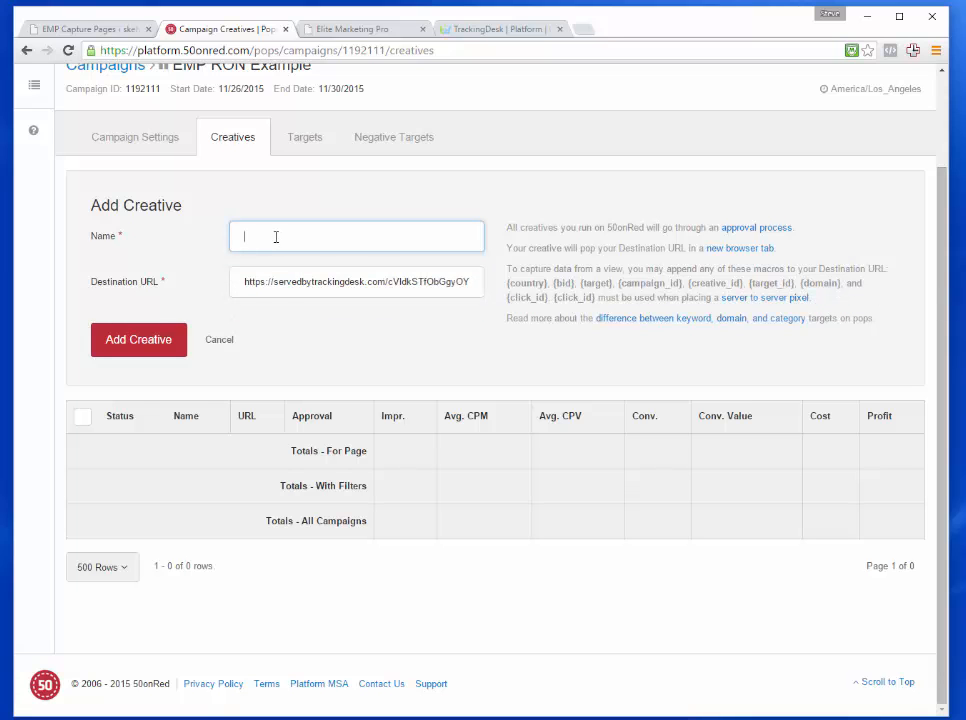
pyautogui.write('EMP RON Exmp')
pyautogui.press('BackSpace')
pyautogui.write('ample')
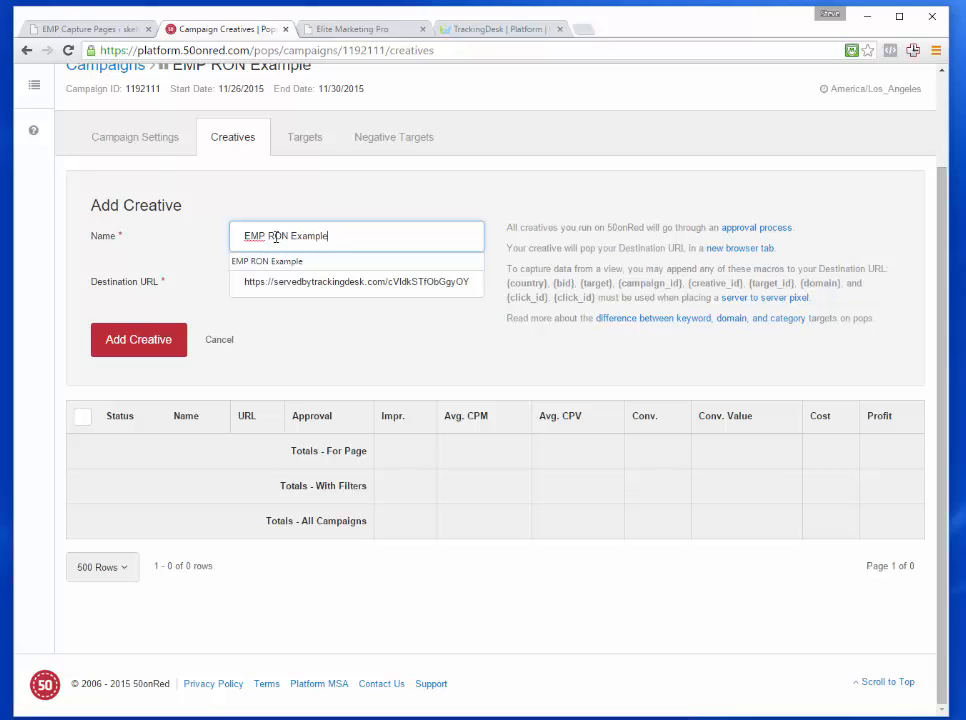
pyautogui.click(166, 349)
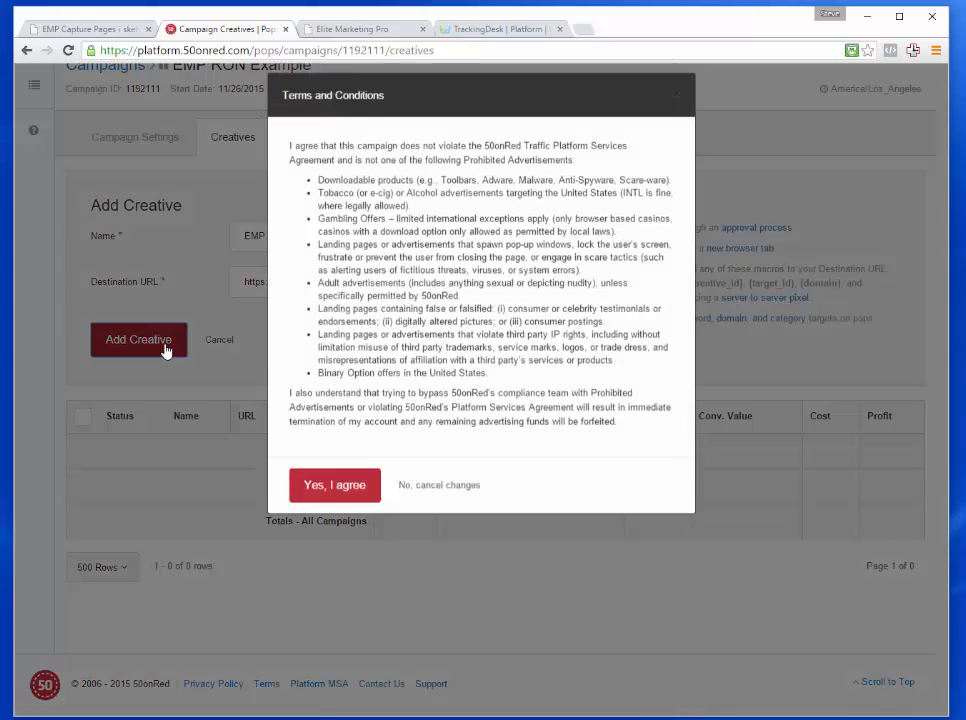
pyautogui.click(331, 497)
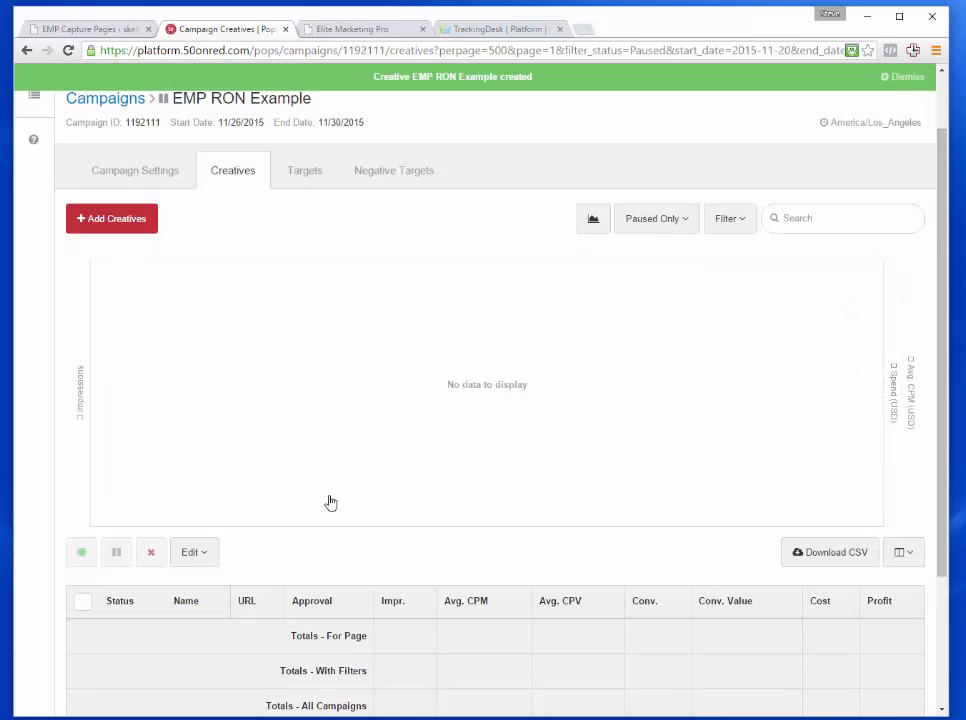
# - Filter the creatives list to Enabled Only and archive the duplicate EMP RON Example creative in the second row
pyautogui.scroll(-1, 331, 501)
pyautogui.scroll(-1, 331, 501)
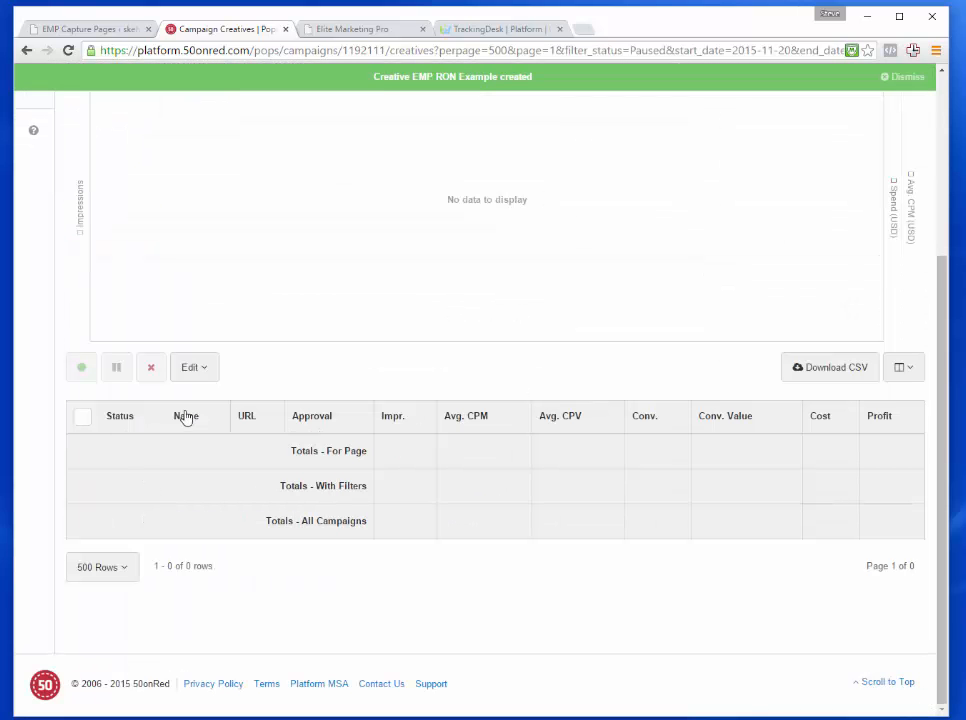
pyautogui.scroll(2, 196, 418)
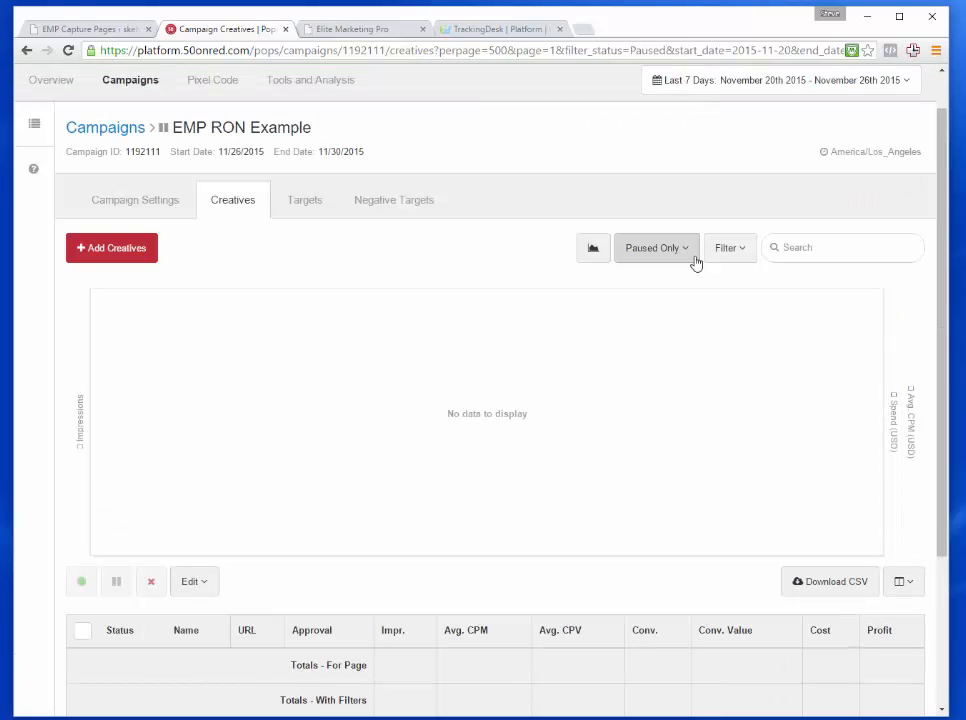
pyautogui.click(688, 255)
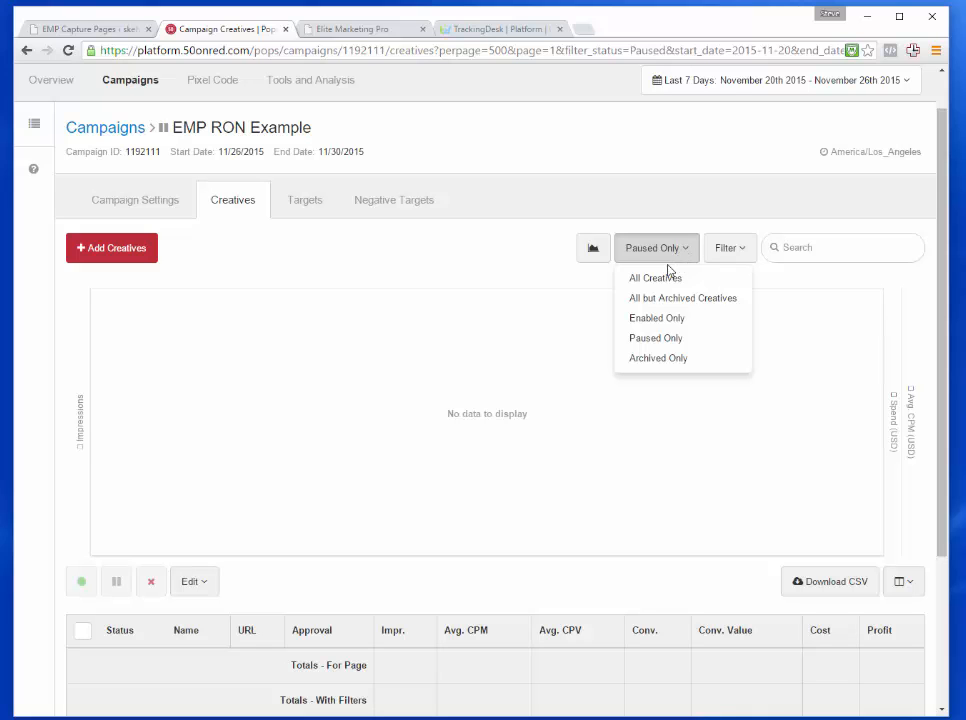
pyautogui.click(669, 319)
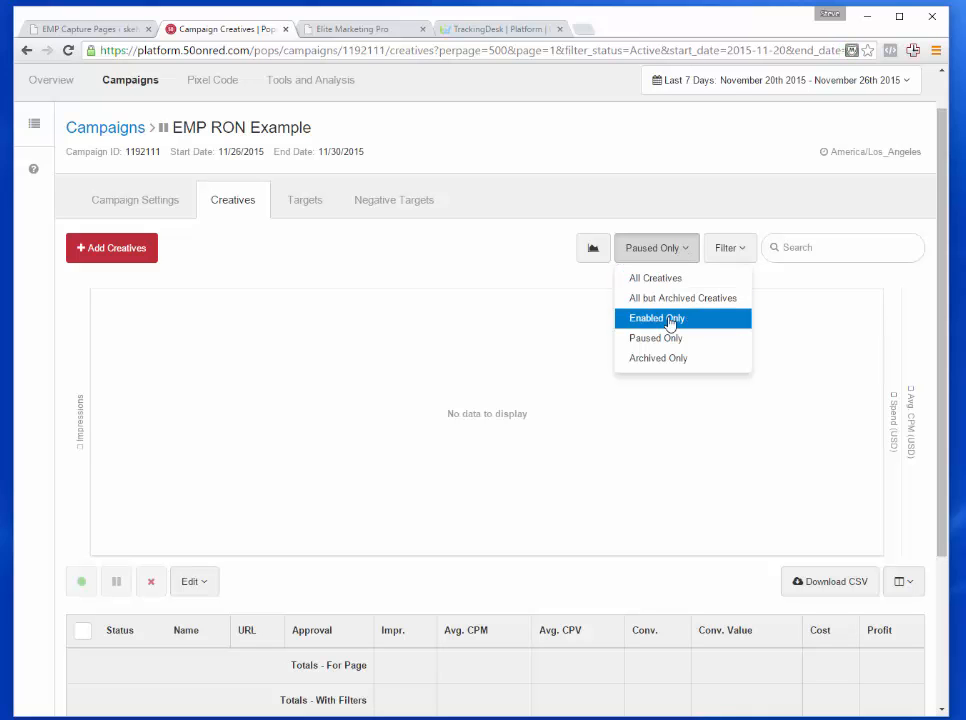
pyautogui.scroll(-2, 383, 360)
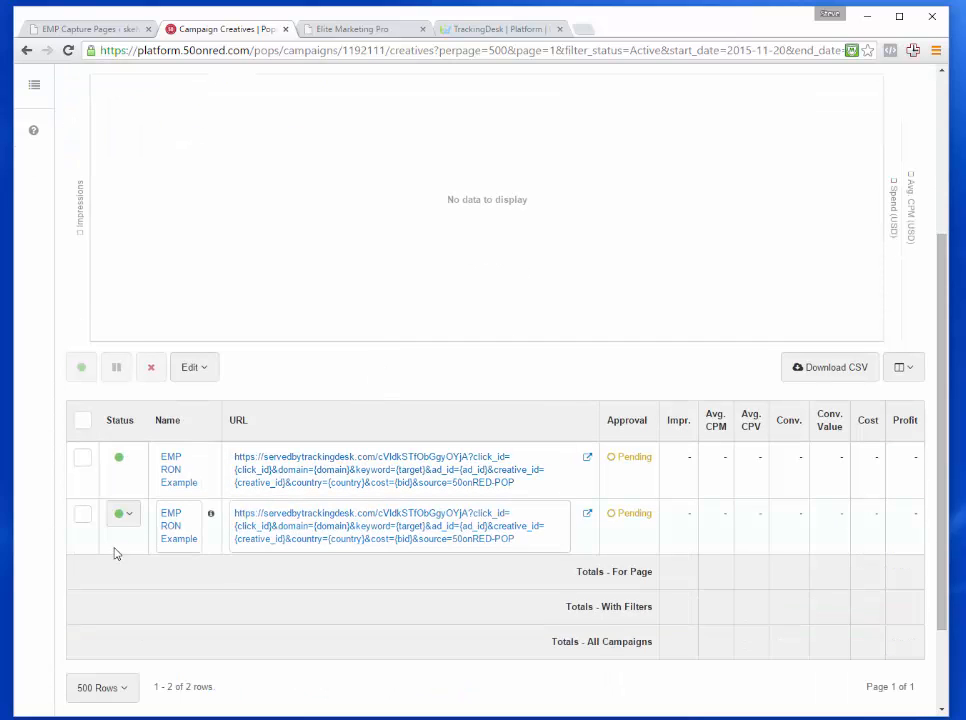
pyautogui.click(137, 519)
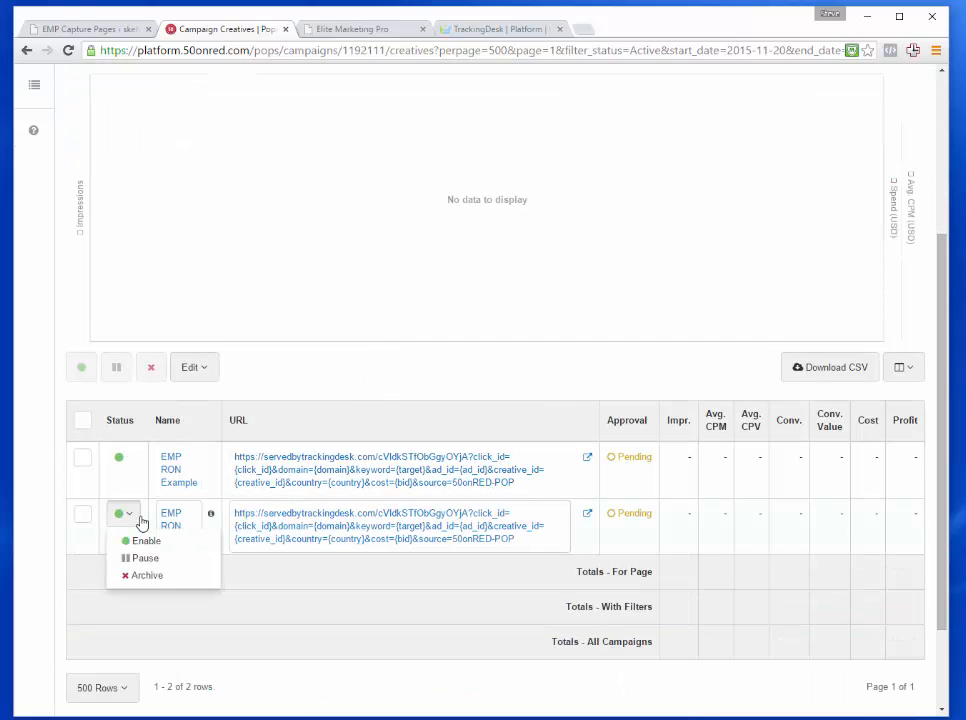
pyautogui.click(143, 577)
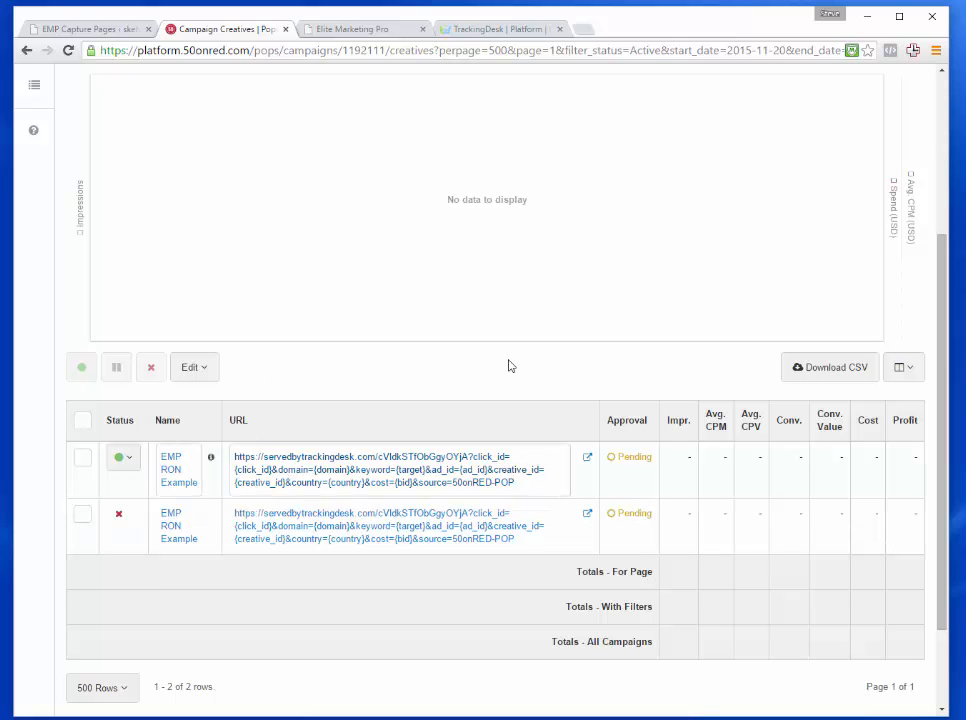
# - Close the old capture page tab, test the enabled creative's destination URL in a new tab, and return to the creatives list
pyautogui.click(345, 29)
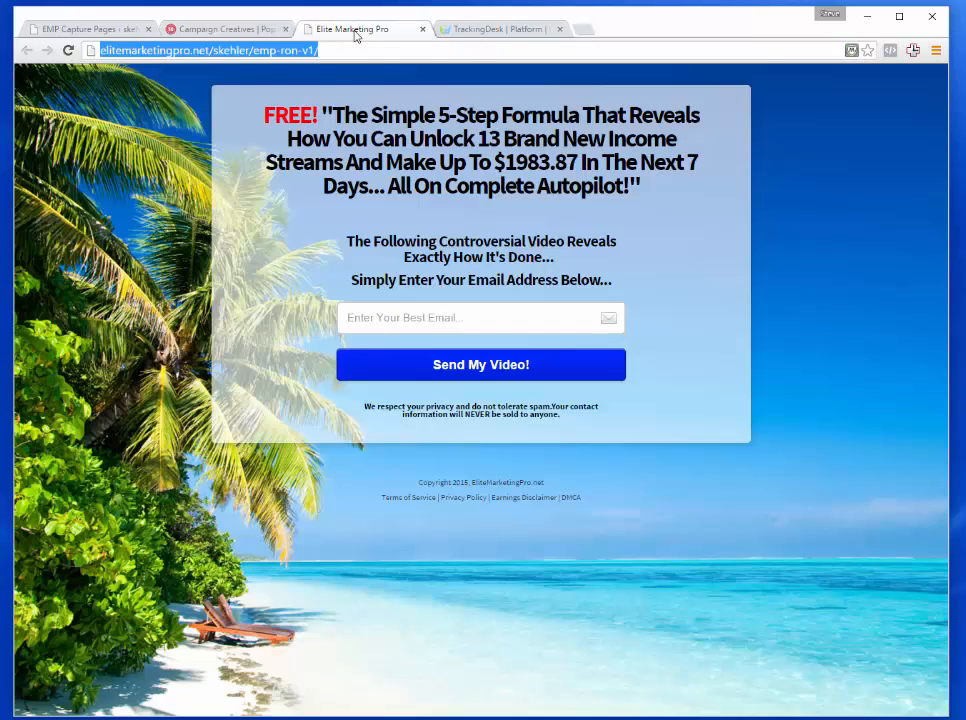
pyautogui.click(421, 30)
pyautogui.click(252, 30)
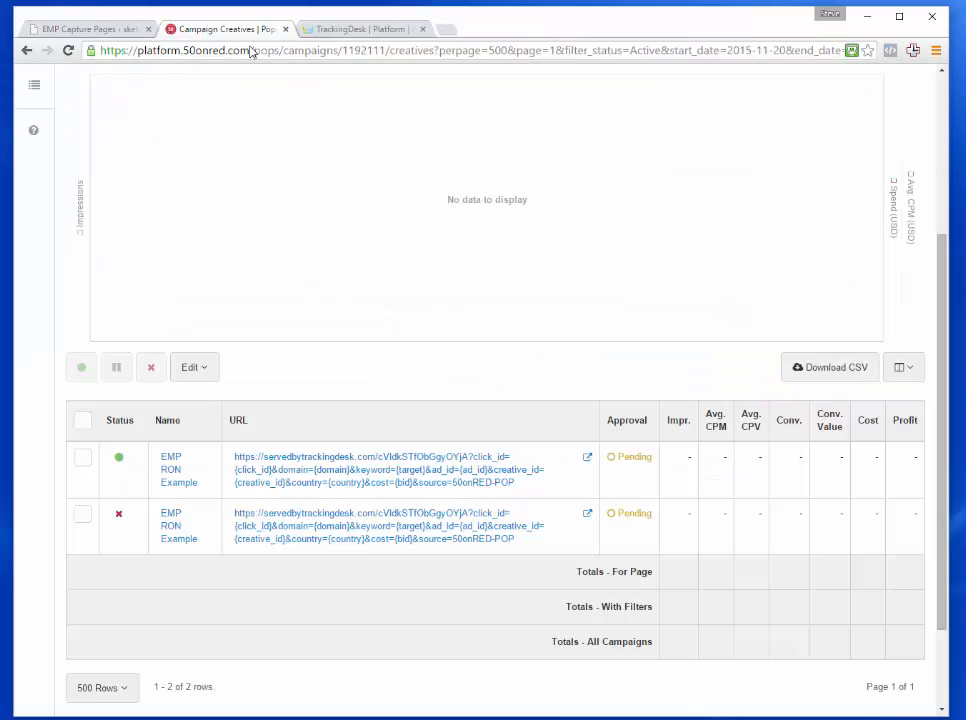
pyautogui.click(587, 459)
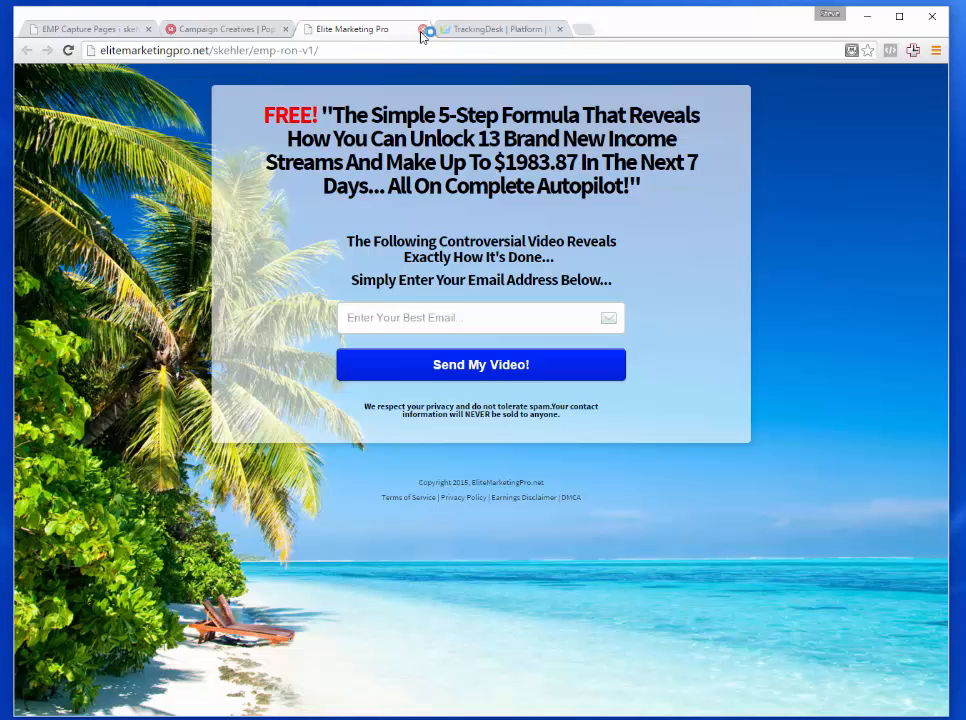
pyautogui.click(235, 29)
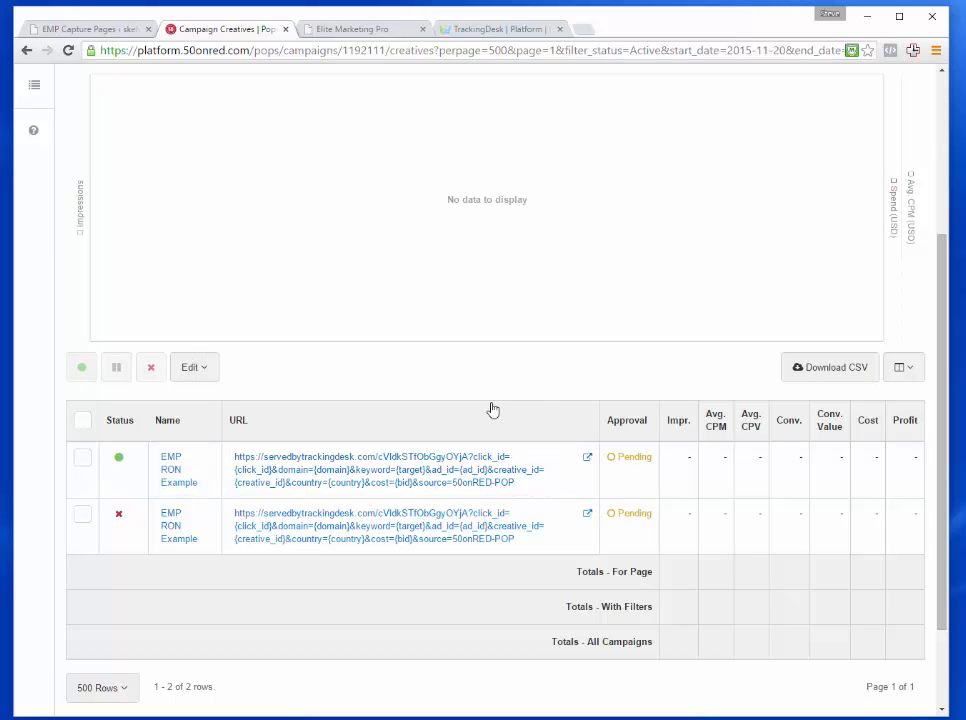
# - Save the EMP RON V1 capture page's tracking settings again, and return to the 50onRed campaign's creatives
pyautogui.scroll(5, 492, 408)
pyautogui.click(108, 28)
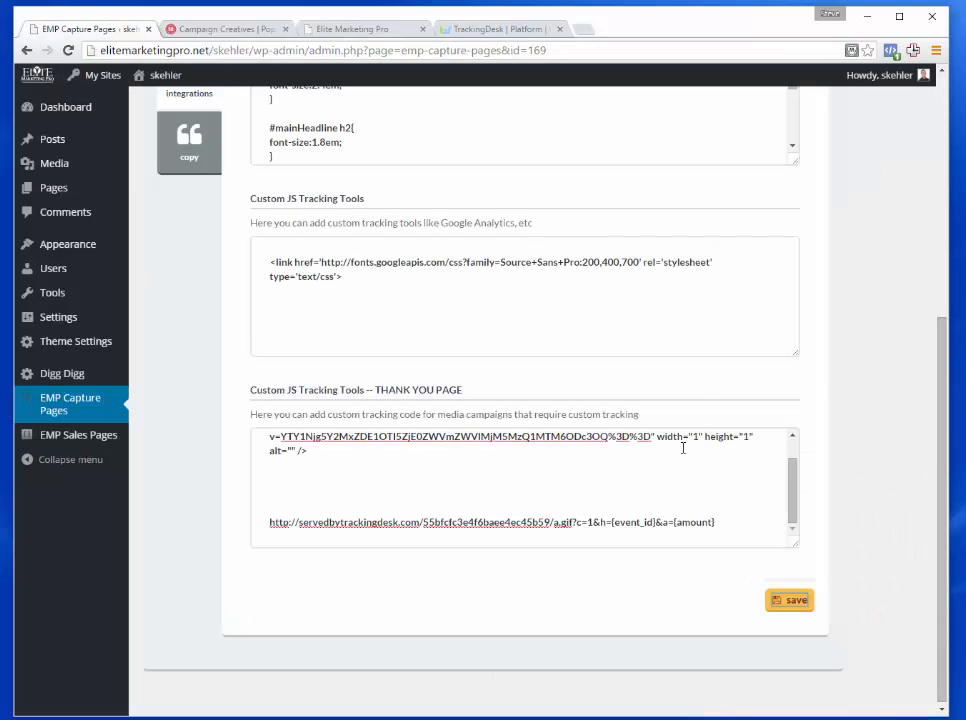
pyautogui.click(790, 603)
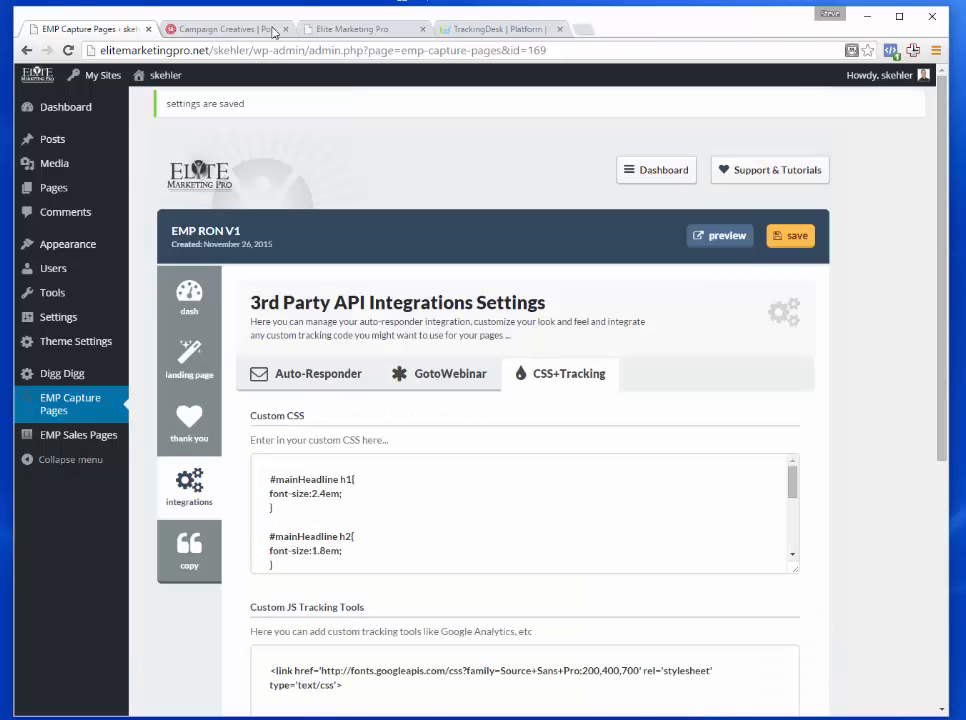
pyautogui.click(225, 29)
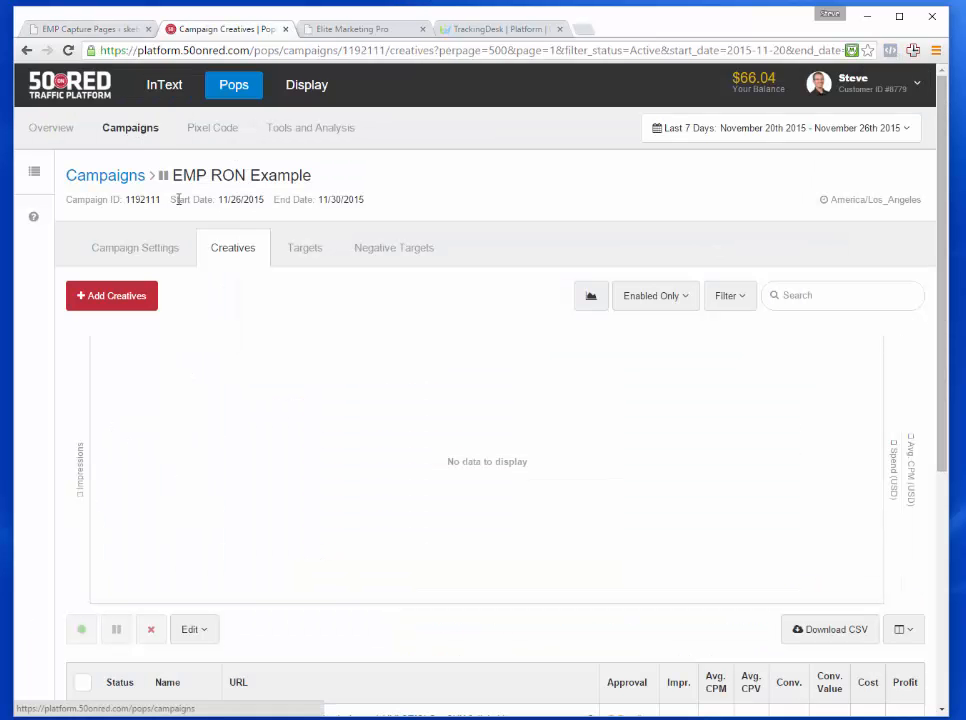
# - Review the creatives list, and open the campaign's targets to view the run of network target
pyautogui.scroll(-1, 221, 341)
pyautogui.scroll(-2, 219, 339)
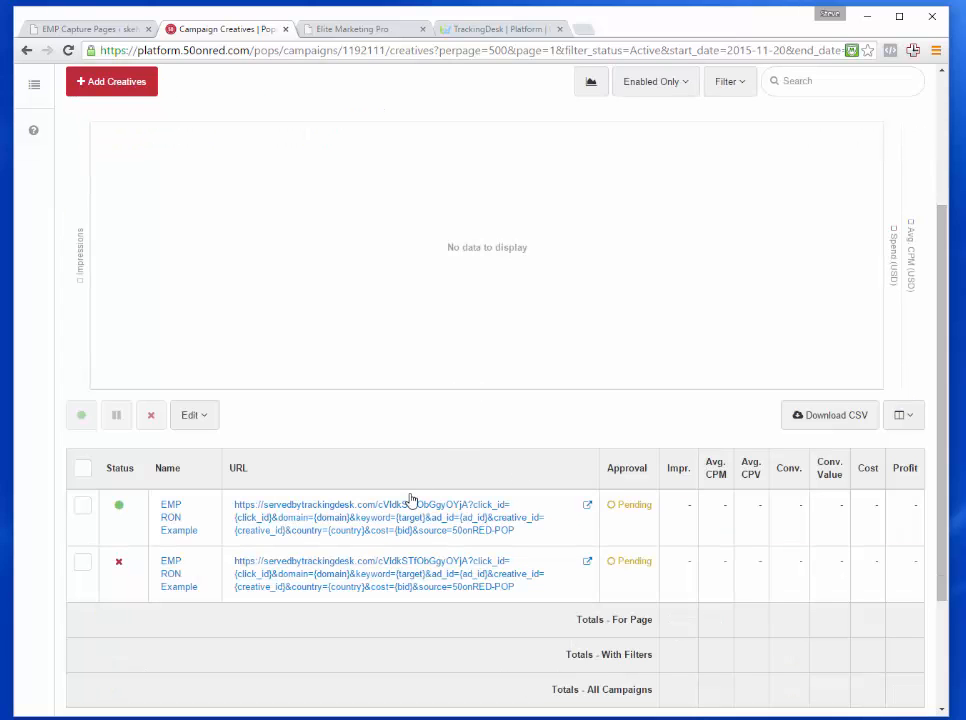
pyautogui.scroll(3, 343, 274)
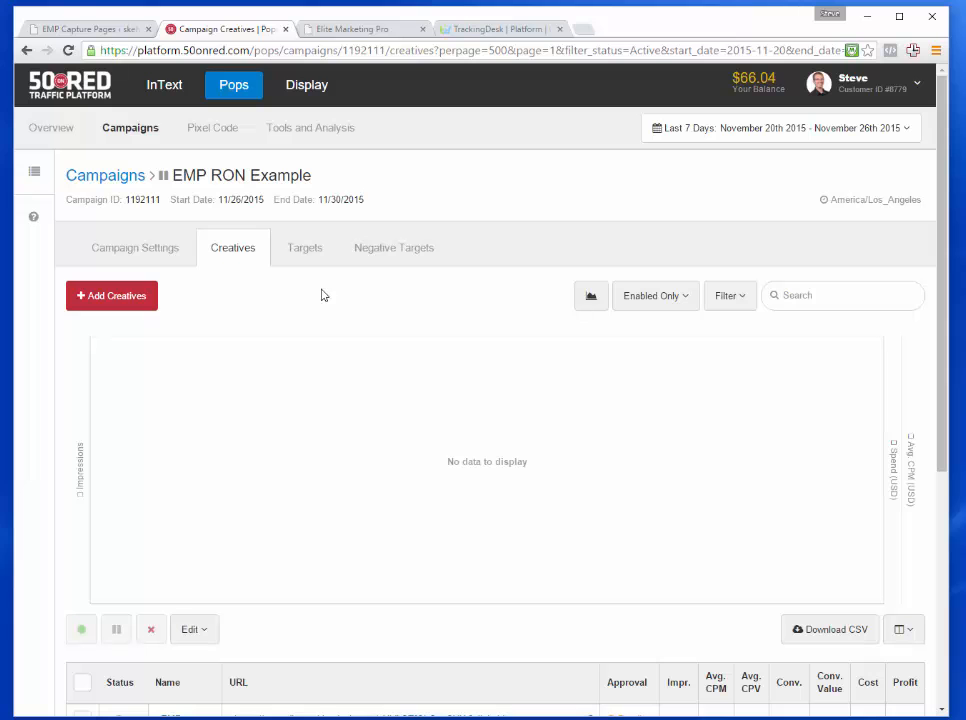
pyautogui.click(300, 248)
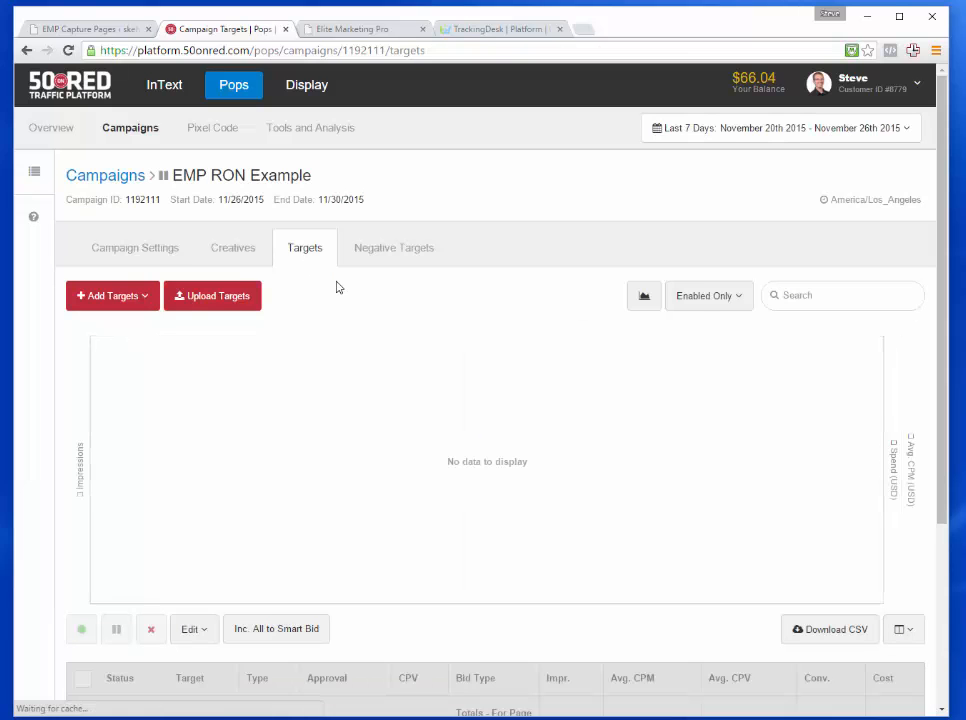
pyautogui.scroll(-3, 337, 287)
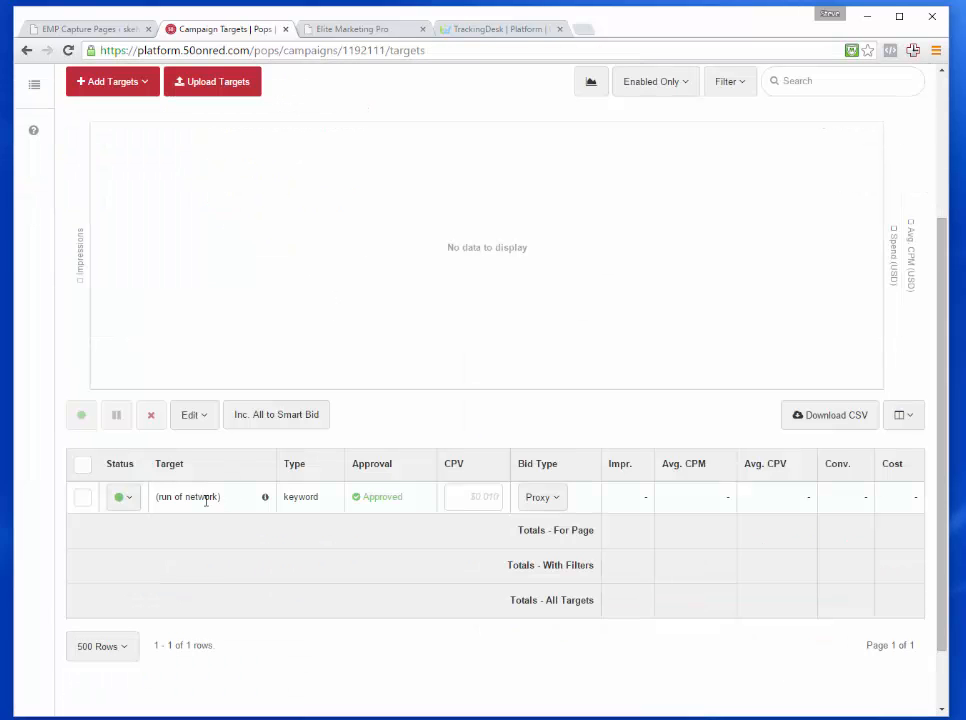
# - Open the 50onRed campaign's negative targets to view the excluded domains settings
pyautogui.scroll(3, 540, 500)
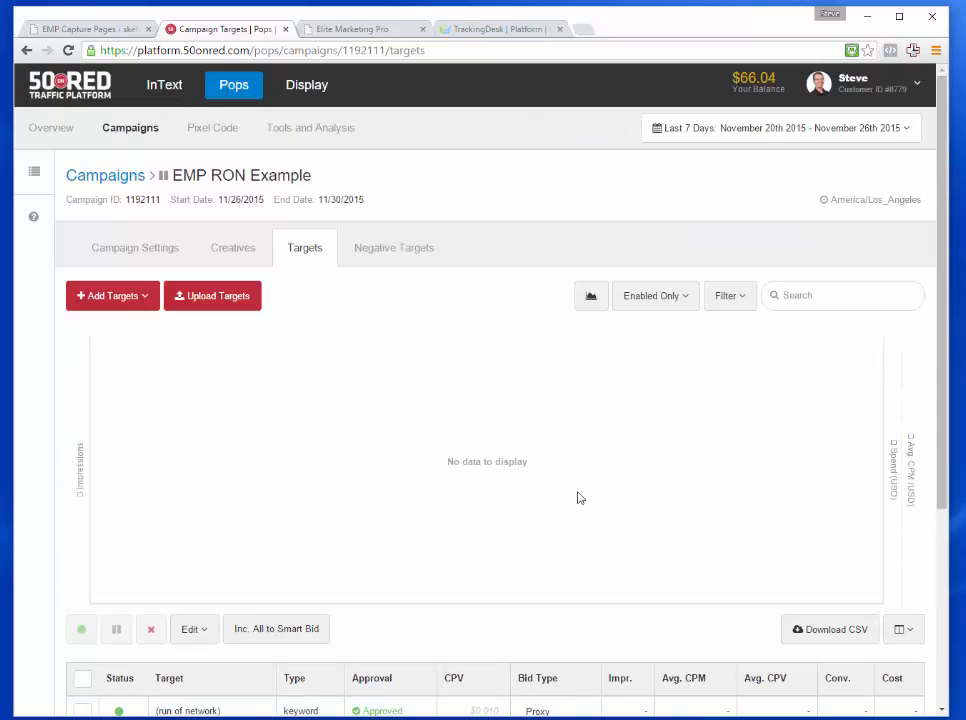
pyautogui.click(395, 257)
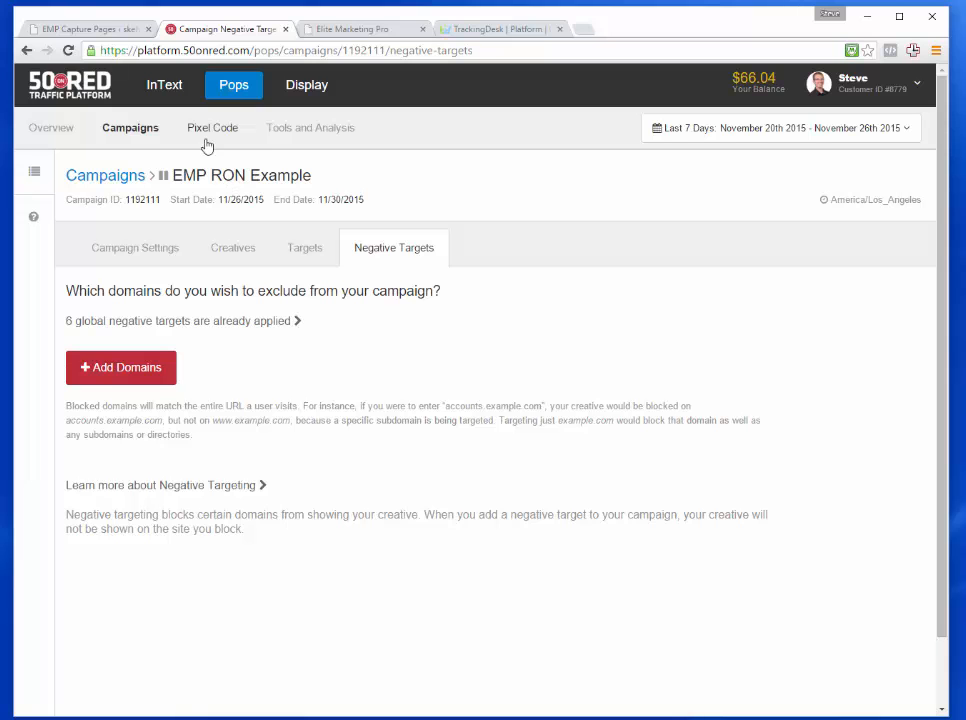
# - Switch to TrackingDesk, open the newly created campaign, and set its timezone to (GMT-08:00) Pacific Time - Vancouver
pyautogui.click(490, 29)
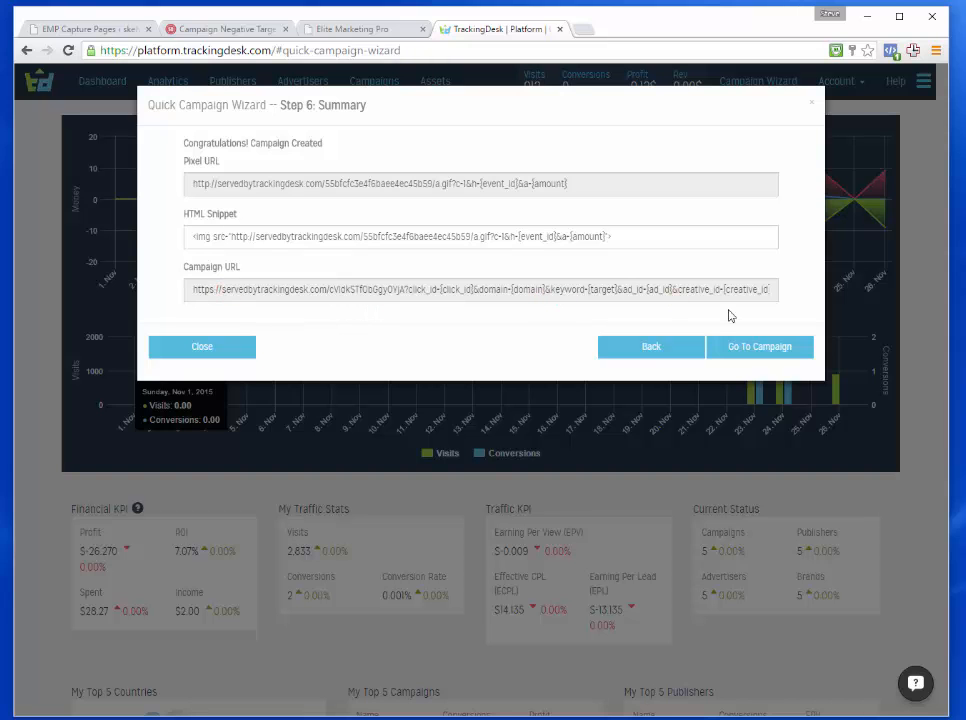
pyautogui.click(750, 348)
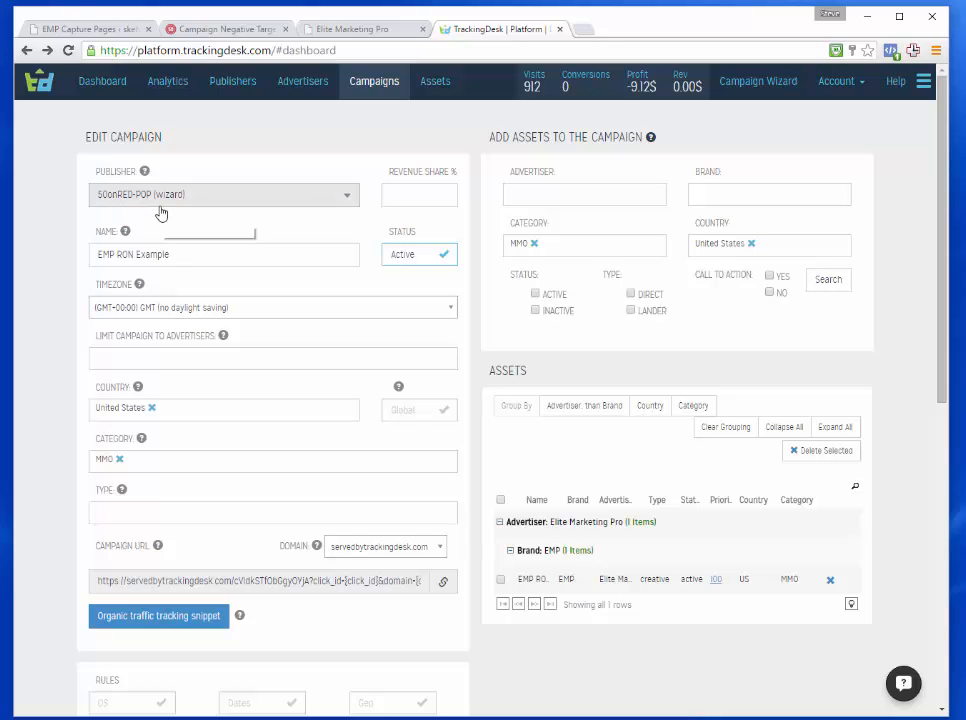
pyautogui.click(444, 310)
pyautogui.scroll(10, 446, 390)
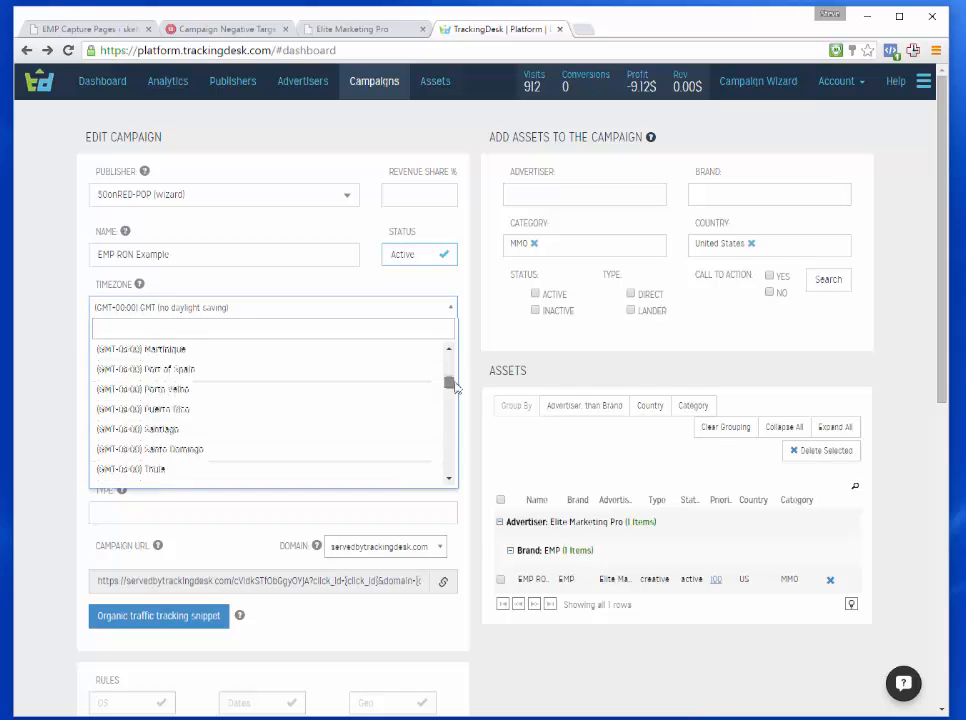
pyautogui.scroll(5, 455, 373)
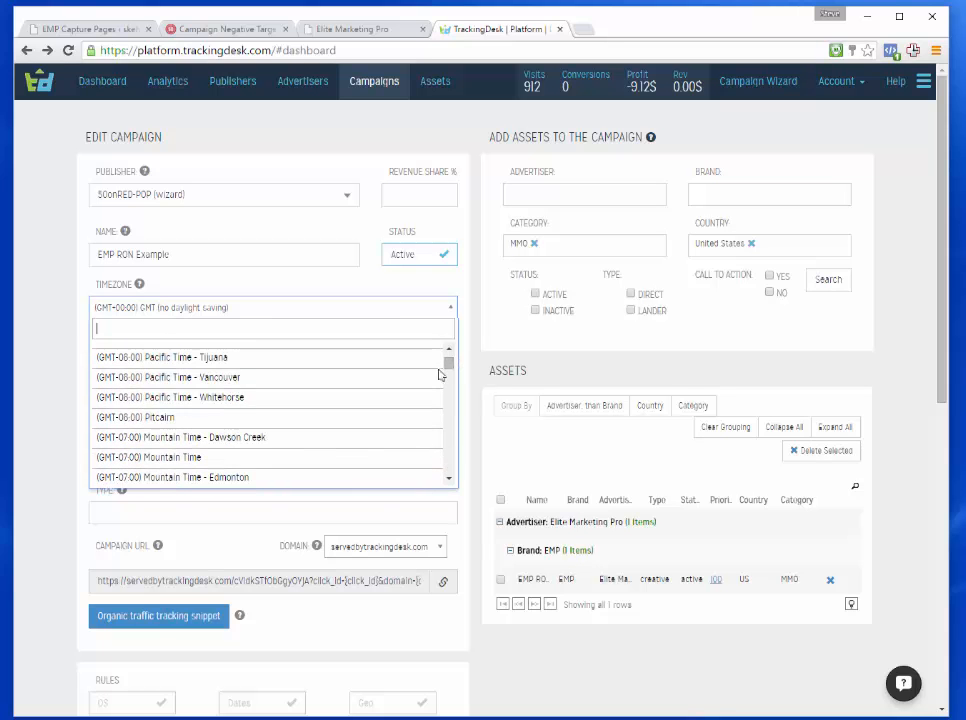
pyautogui.click(255, 372)
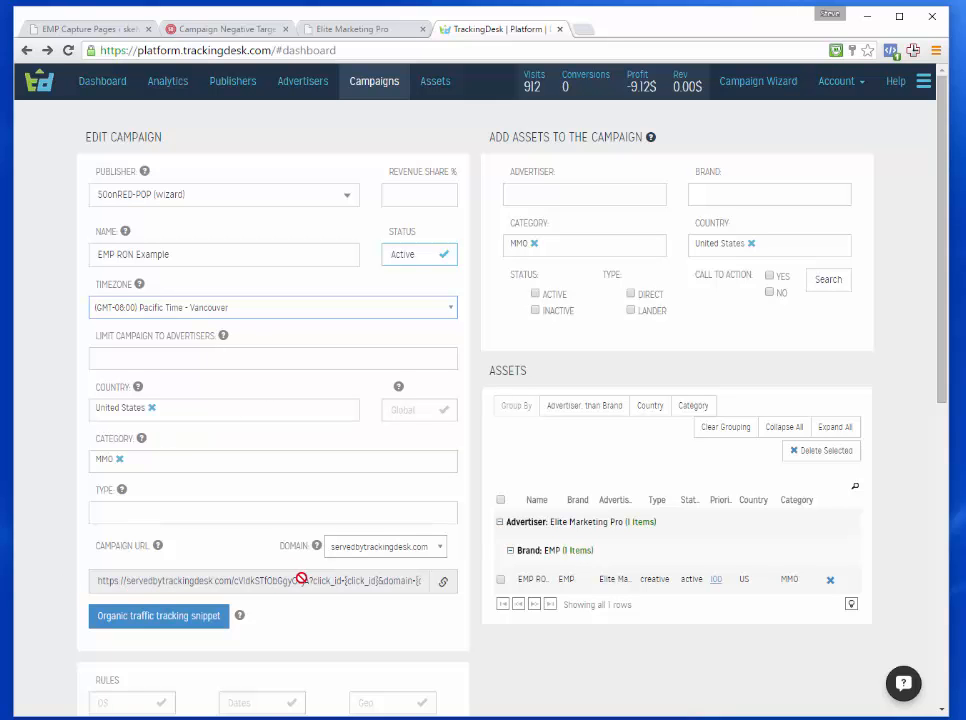
# - Copy the campaign URL and paste it into Notepad below the earlier campaign URL to compare the two, and return to the campaign
pyautogui.click(444, 584)
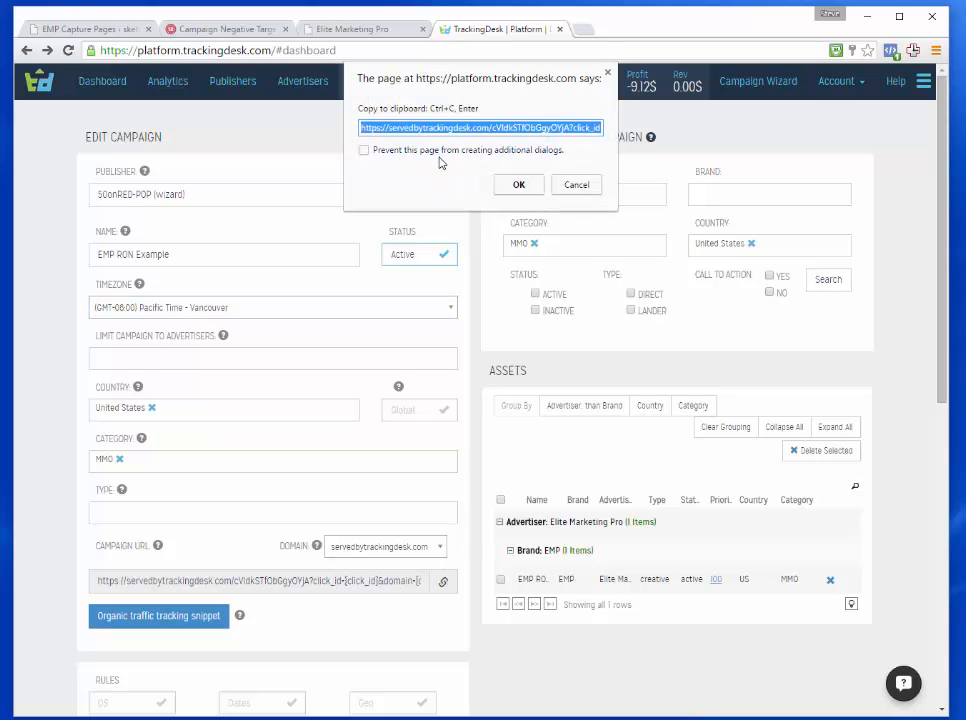
pyautogui.click(176, 718)
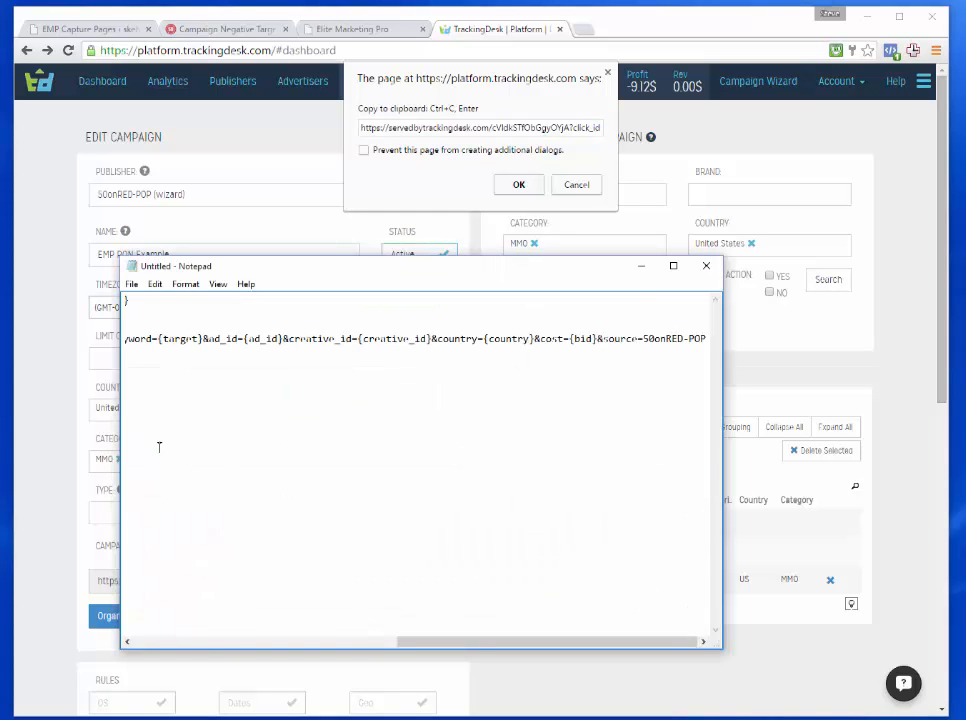
pyautogui.click(142, 641)
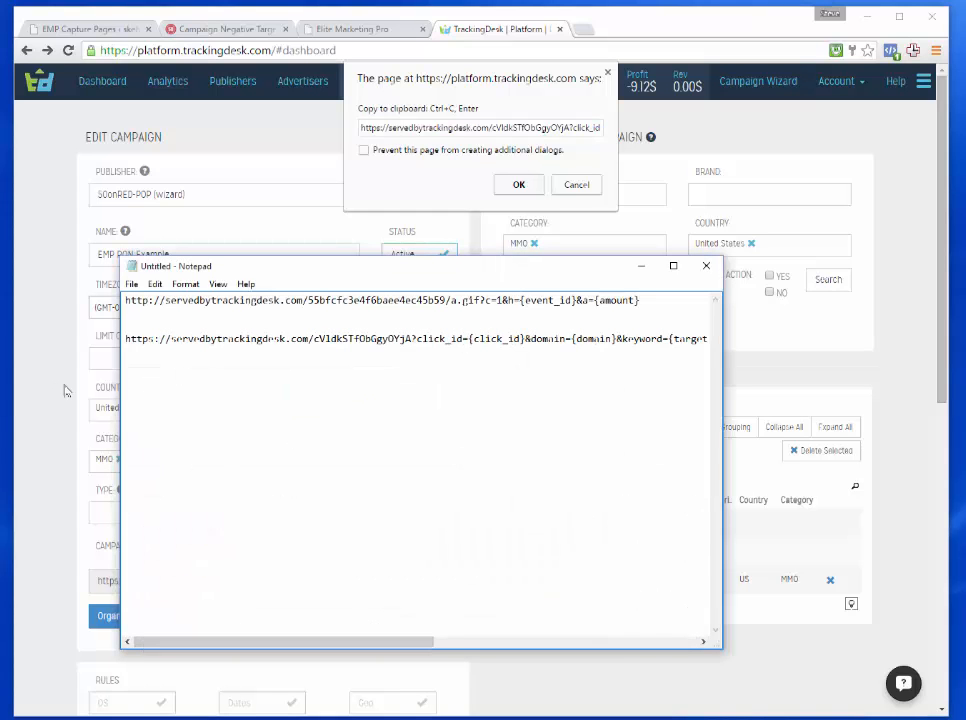
pyautogui.click(686, 641)
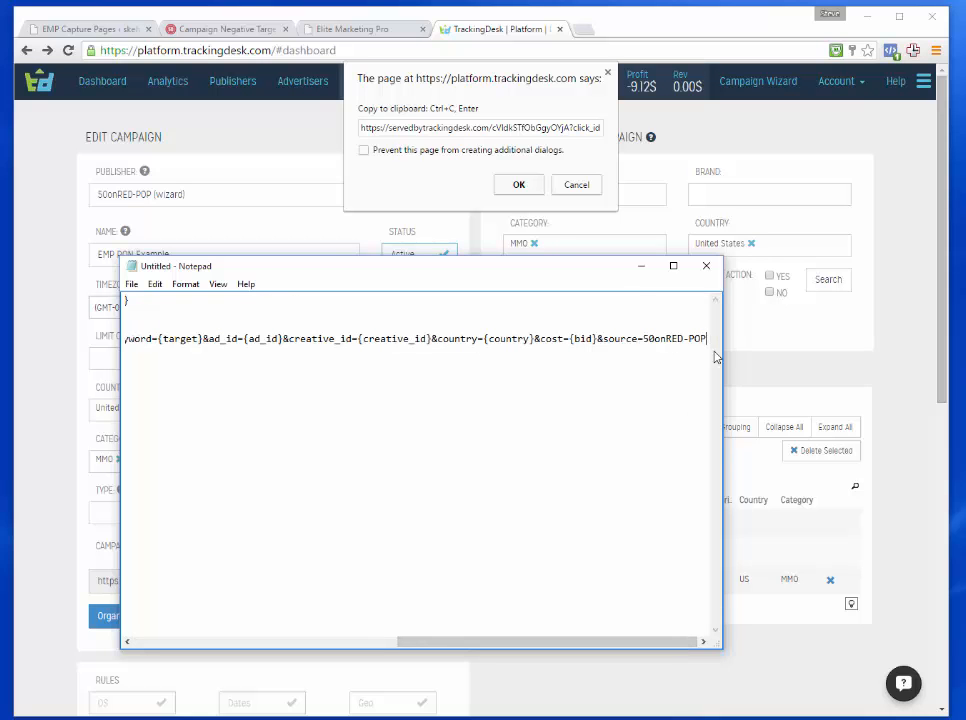
pyautogui.press('Return')
pyautogui.press('Return')
pyautogui.hotkey('ctrl', 'v')
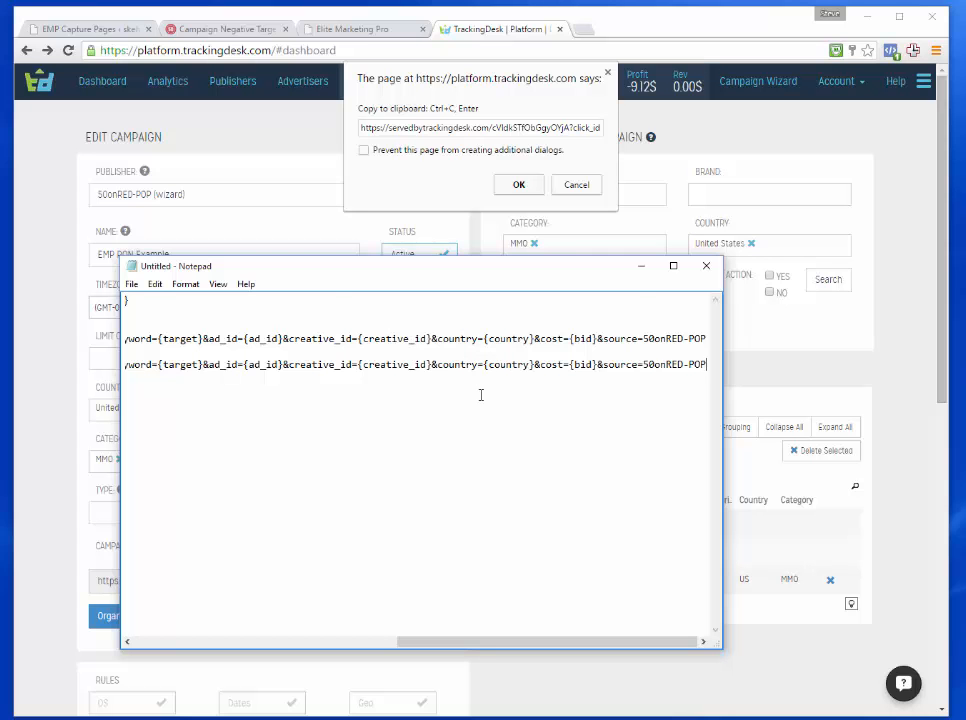
pyautogui.click(152, 640)
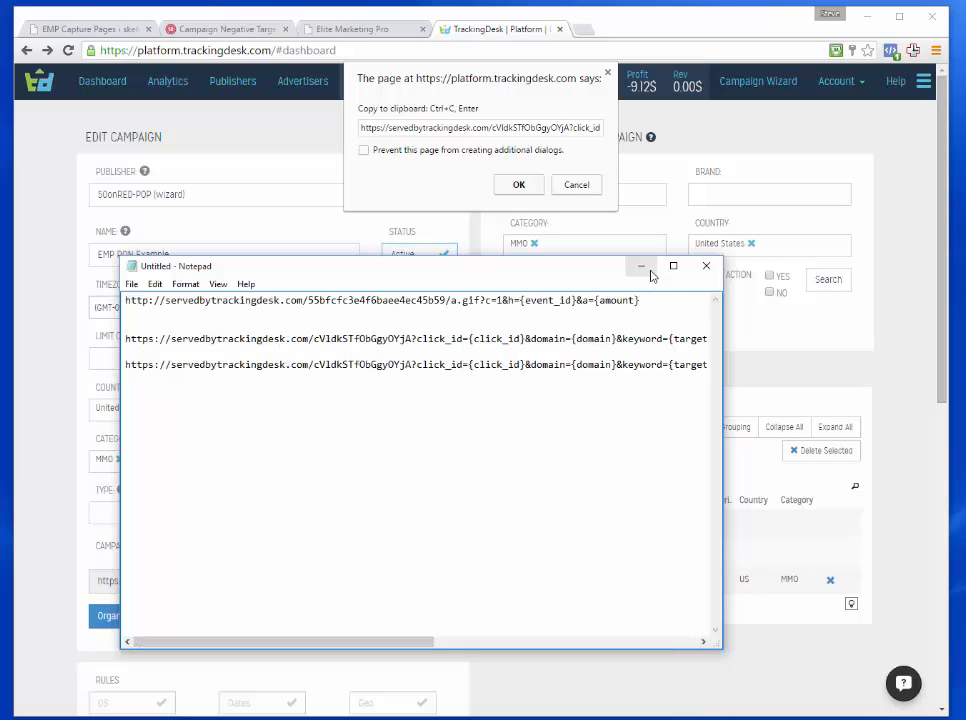
pyautogui.click(641, 266)
pyautogui.click(521, 186)
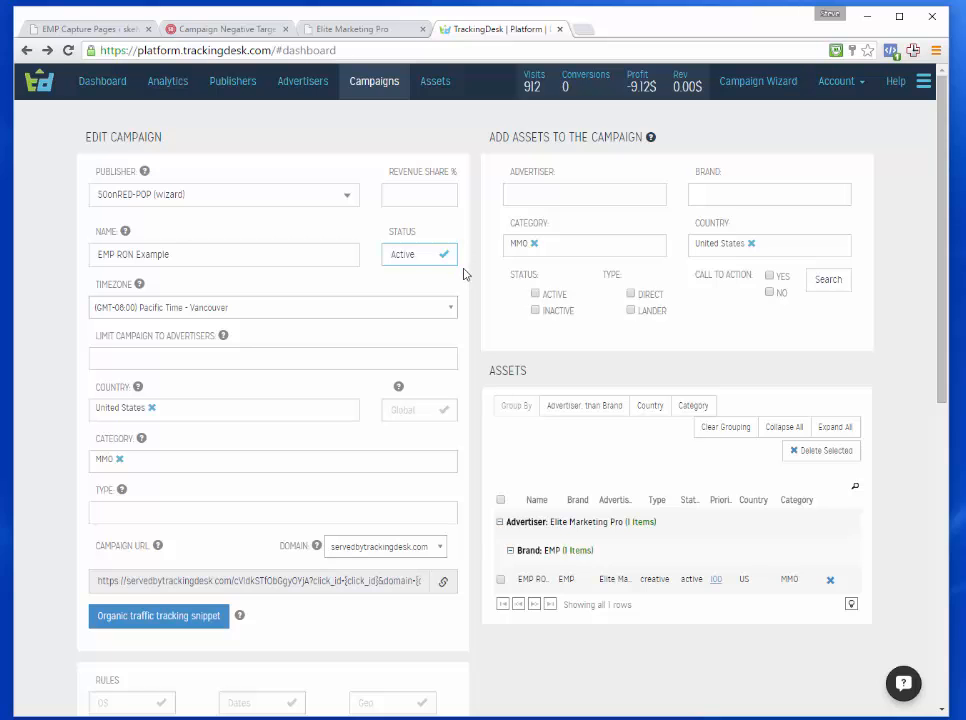
# - Review the campaign's rules, fallback and assets, and open the list of all TrackingDesk campaigns
pyautogui.scroll(-1, 463, 333)
pyautogui.scroll(-2, 463, 333)
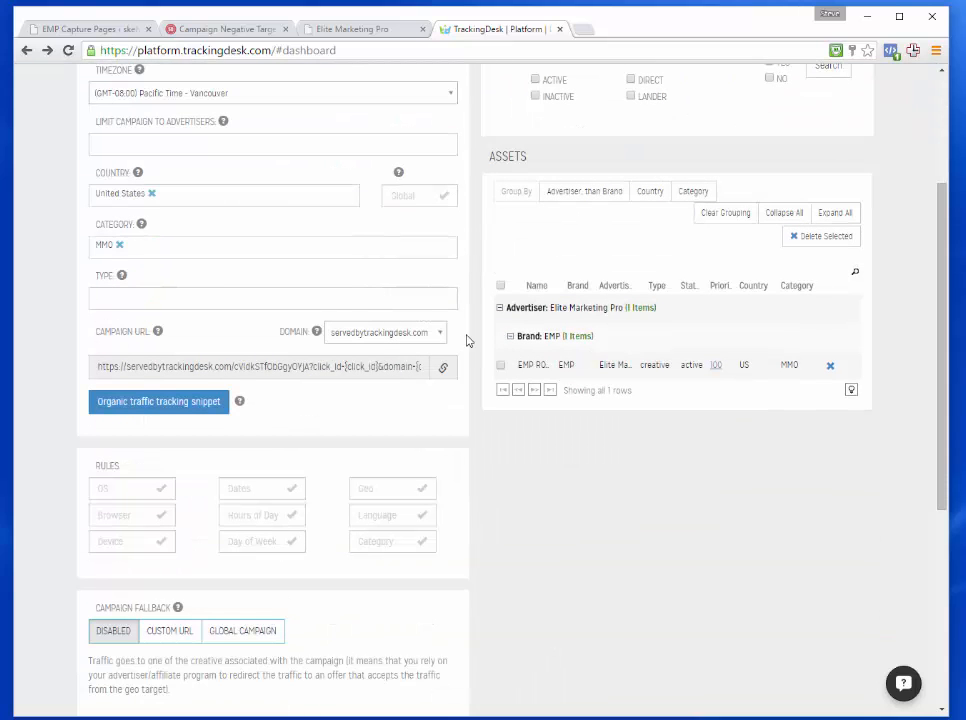
pyautogui.scroll(1, 507, 280)
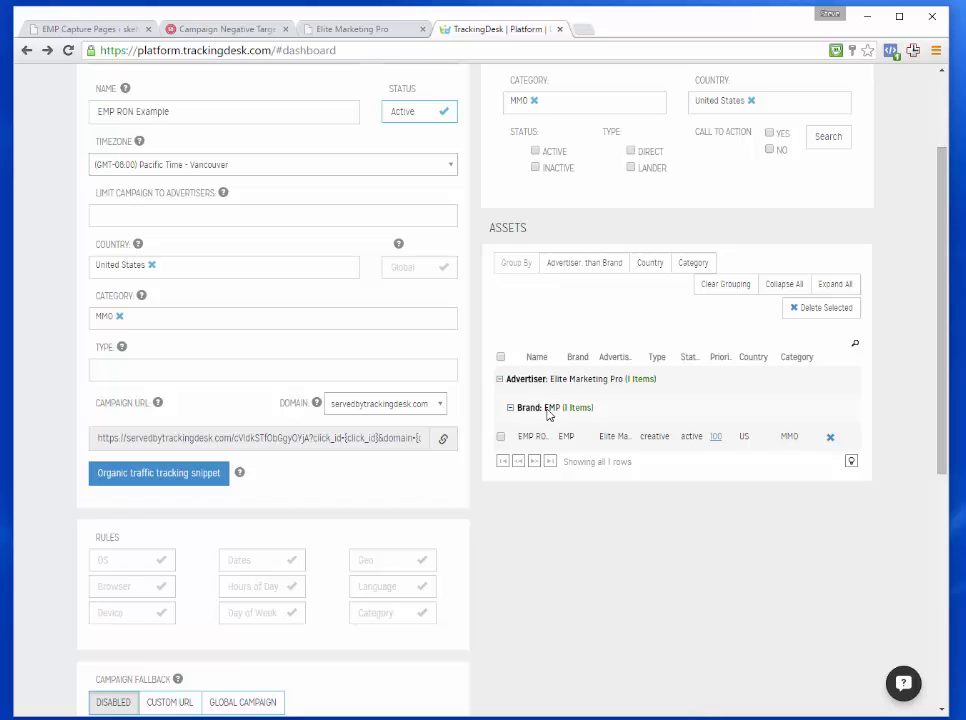
pyautogui.scroll(2, 511, 405)
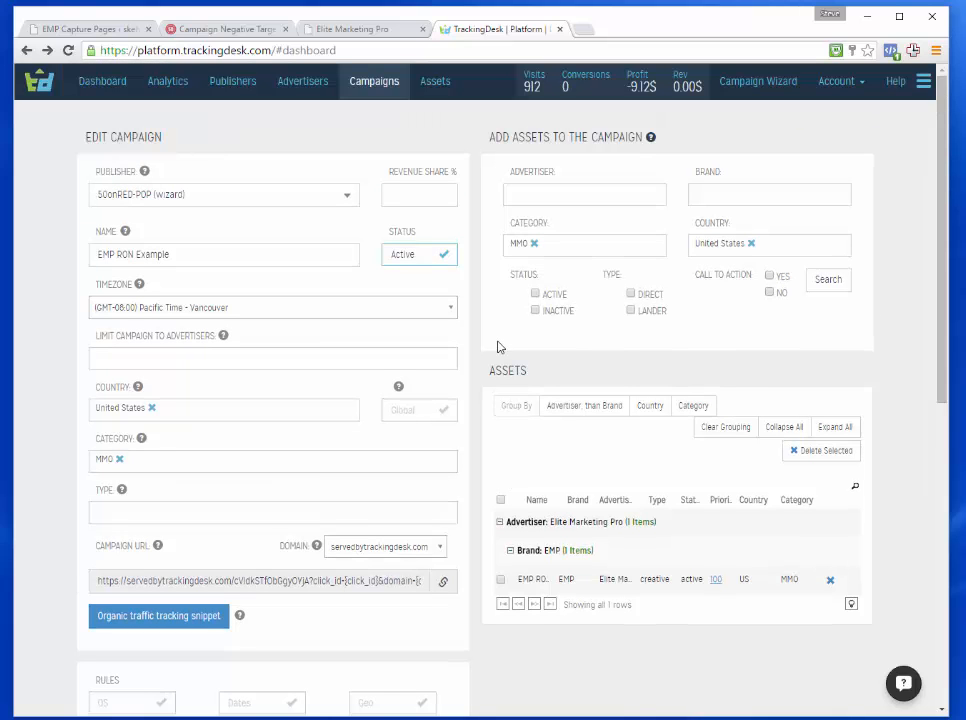
pyautogui.click(384, 88)
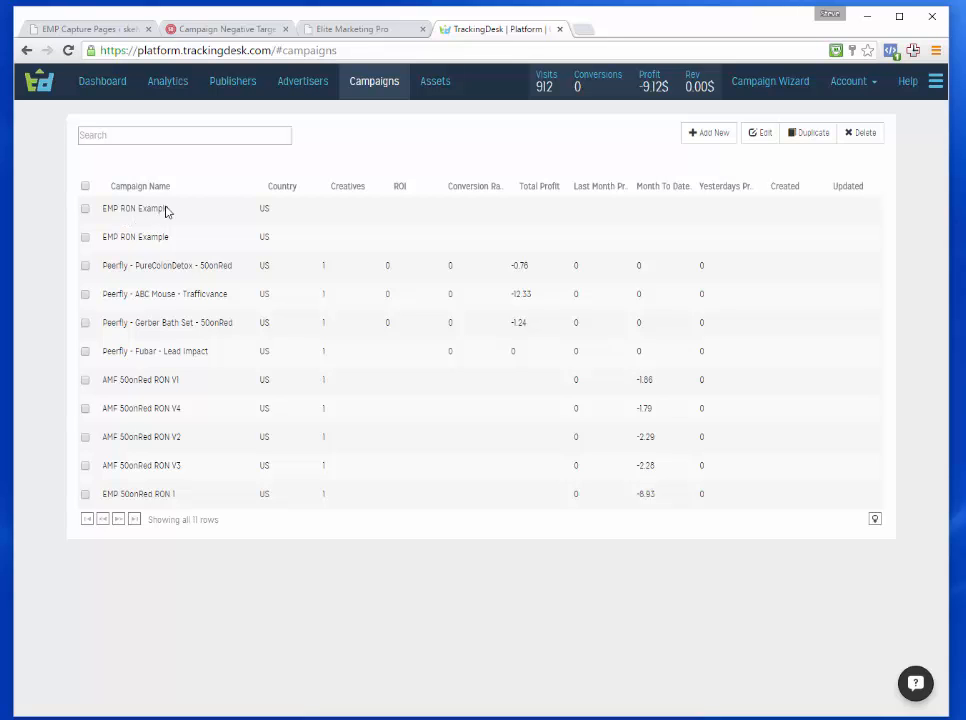
# - Open the Elite Marketing Pro advertiser created on Nov 26, 2015, and view its EMP brand with the conversion pixels
pyautogui.click(297, 93)
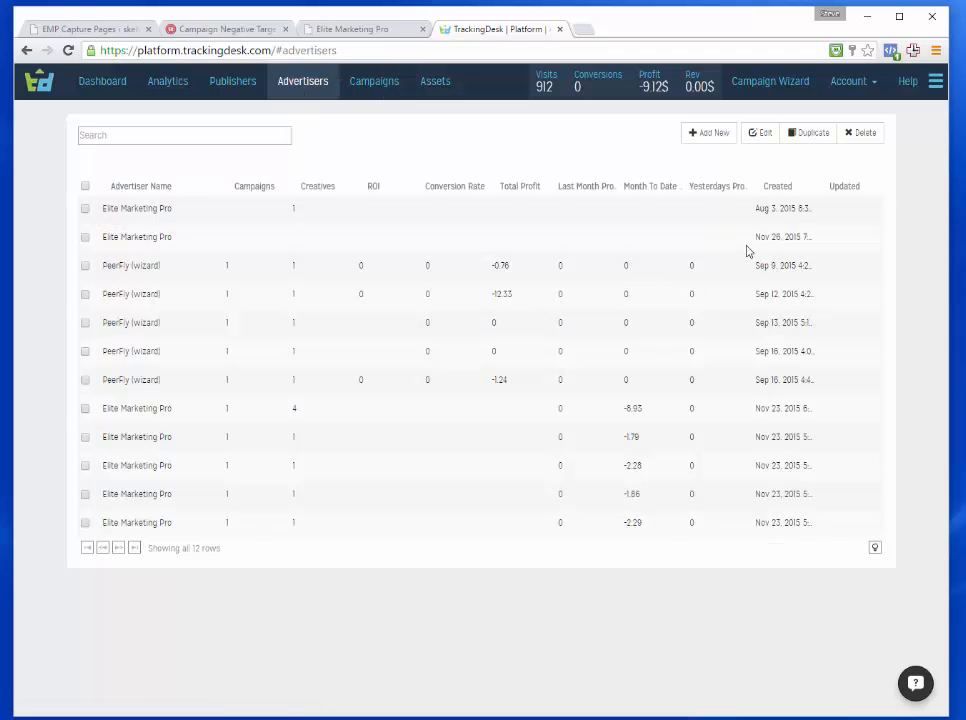
pyautogui.click(85, 237)
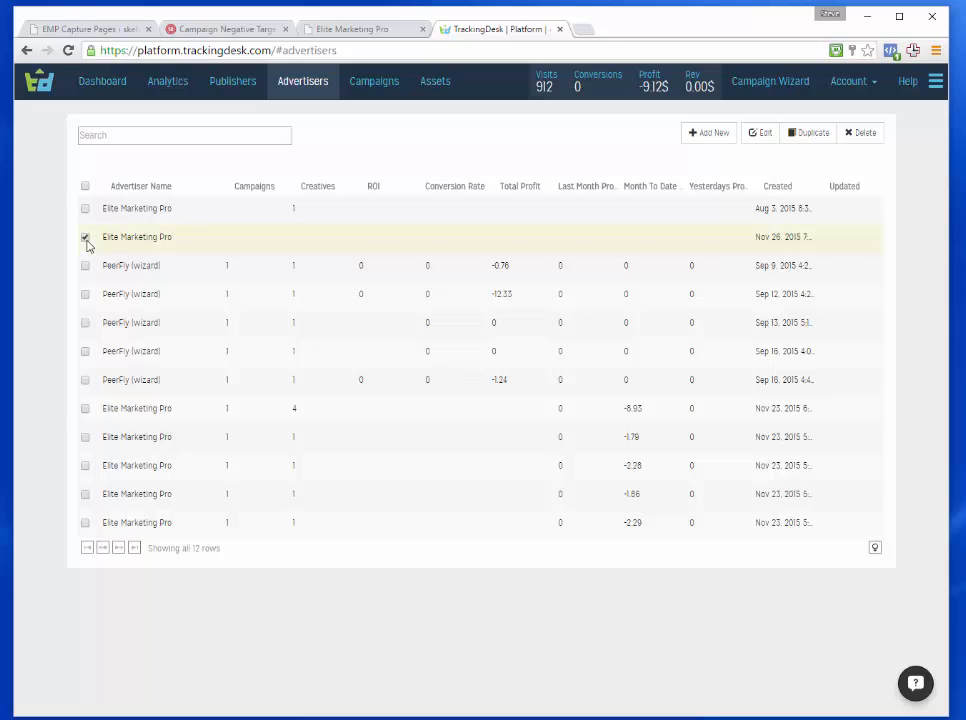
pyautogui.click(760, 133)
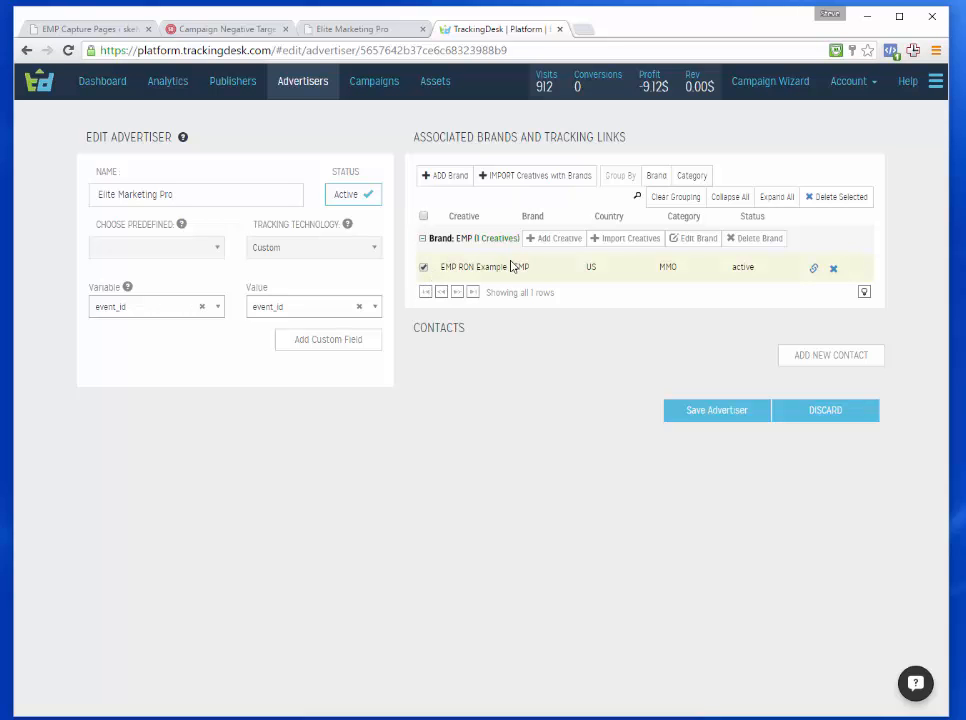
pyautogui.click(693, 240)
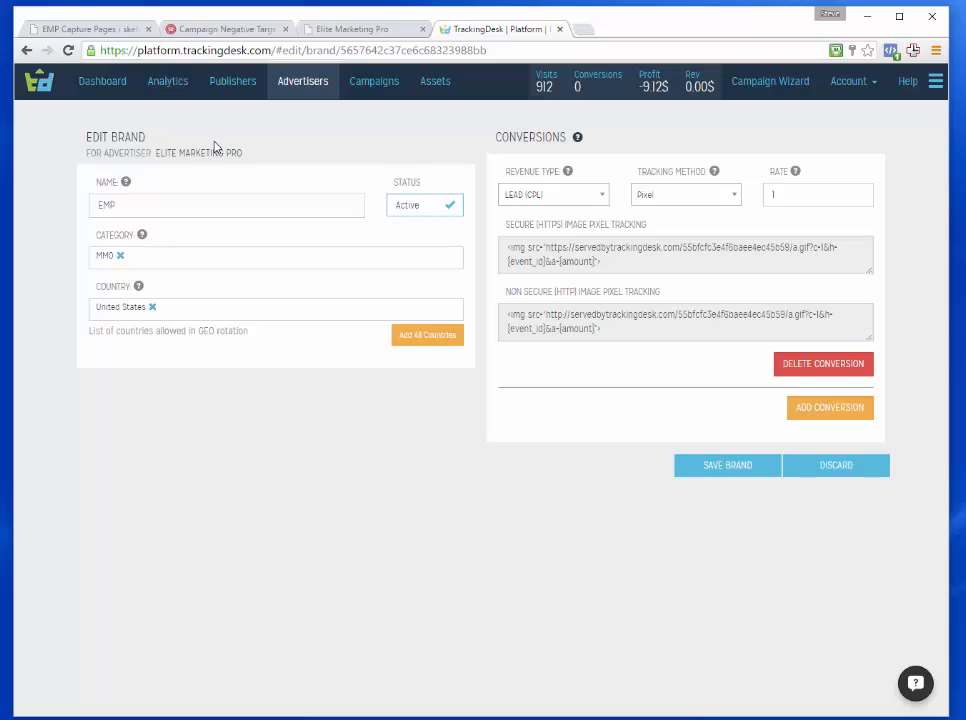
# - Open the analytics, remove the campaign filter, and apply a report start date of 22/11/2015 00:00
pyautogui.click(168, 82)
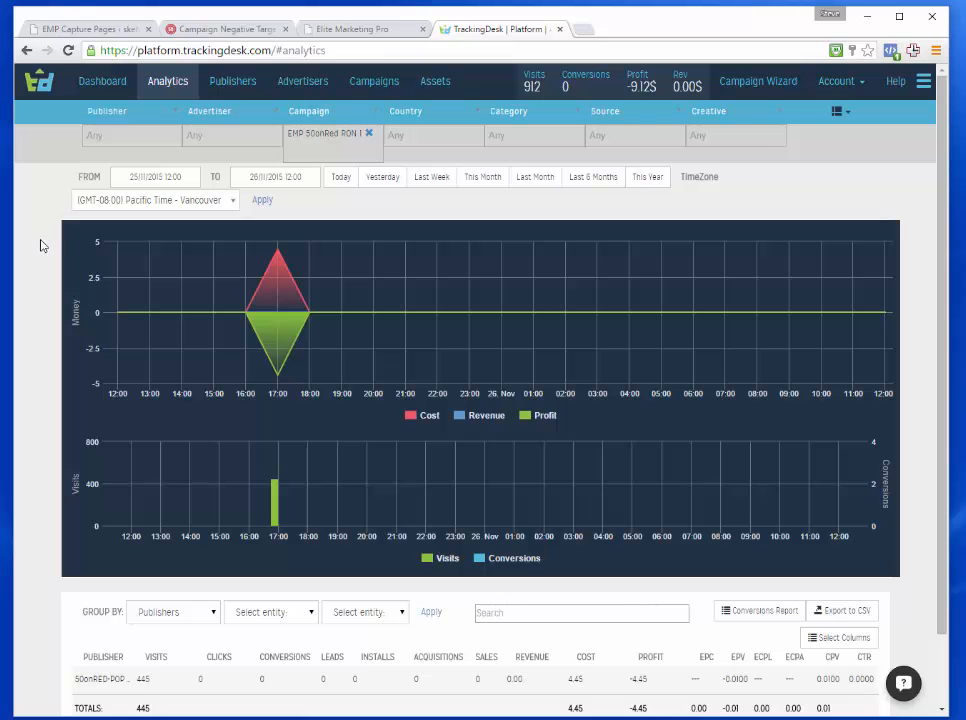
pyautogui.click(368, 133)
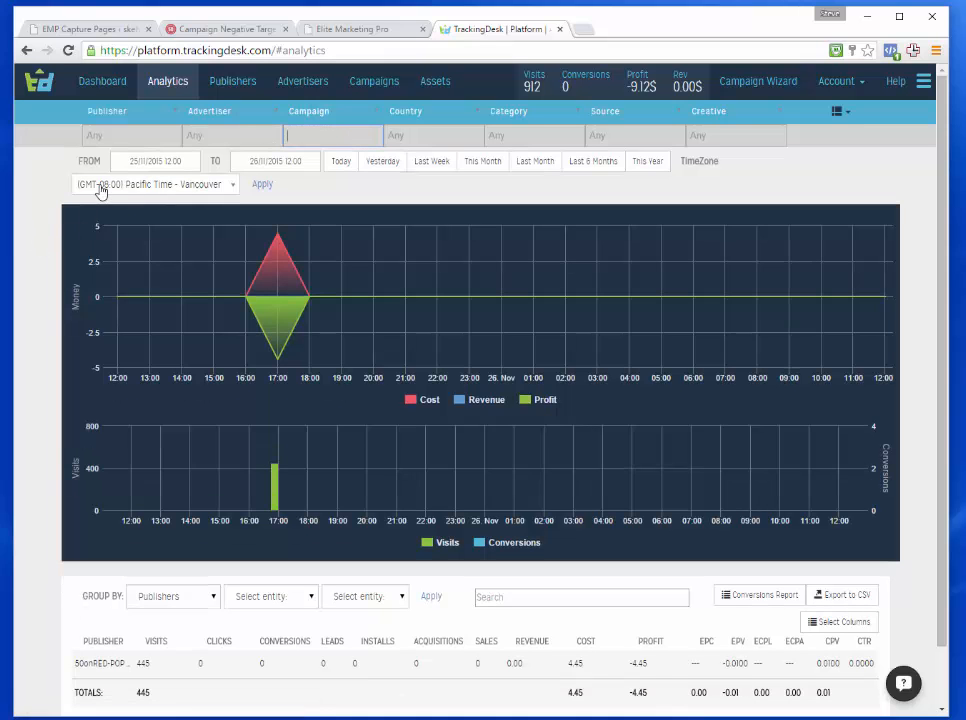
pyautogui.click(185, 160)
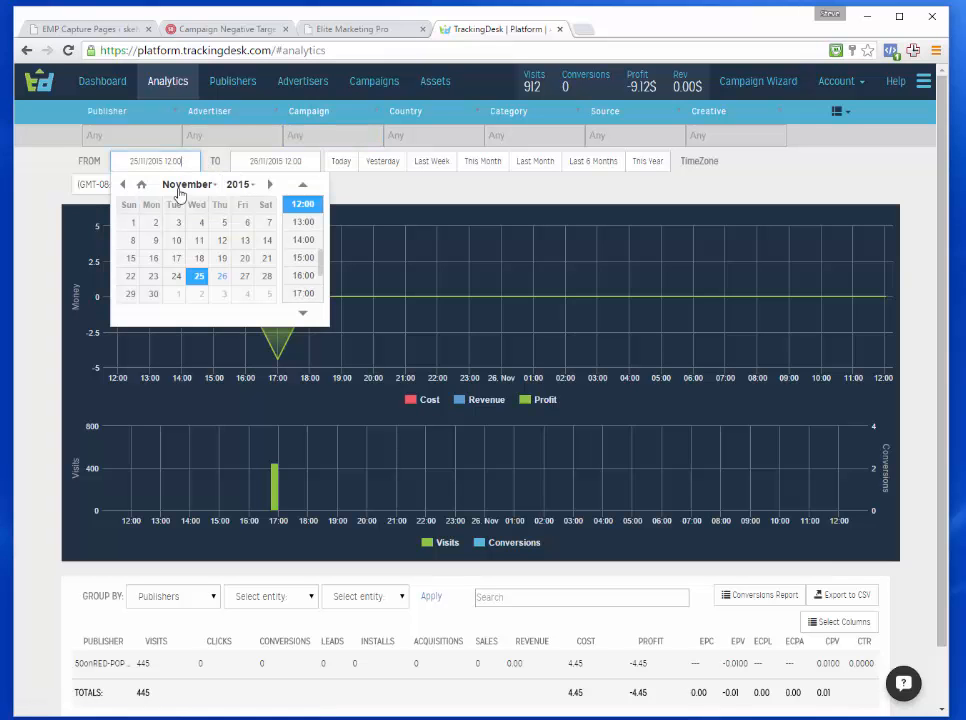
pyautogui.click(134, 278)
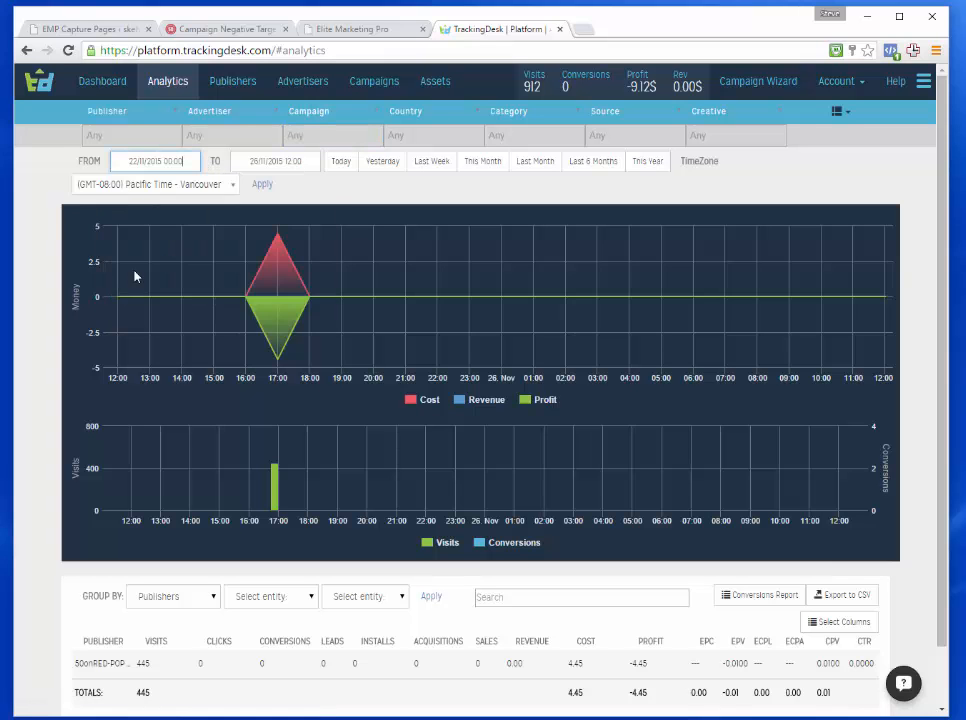
pyautogui.click(260, 189)
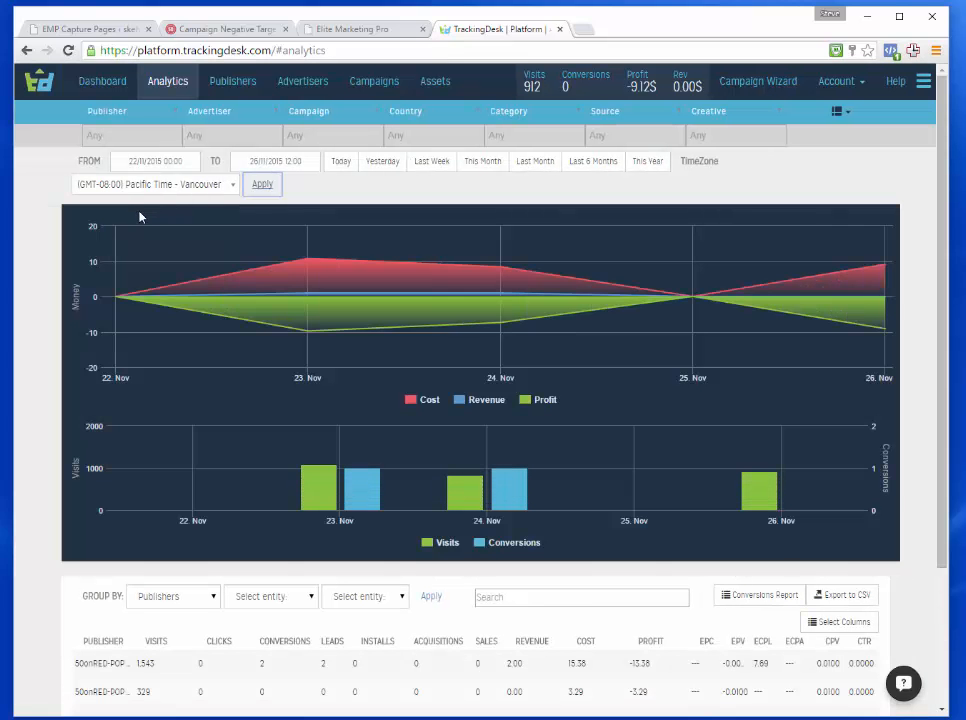
# - Filter the analytics report by the campaign EMP 50onRed RON 1 and view its Nov 23 figures
pyautogui.click(365, 136)
pyautogui.scroll(-5, 375, 220)
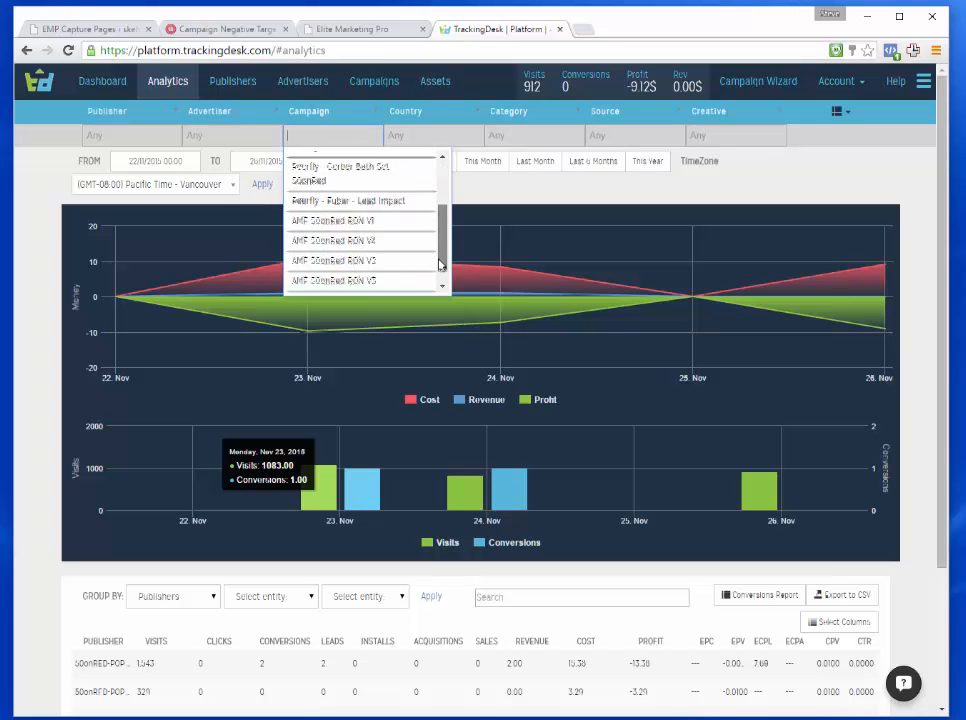
pyautogui.click(381, 287)
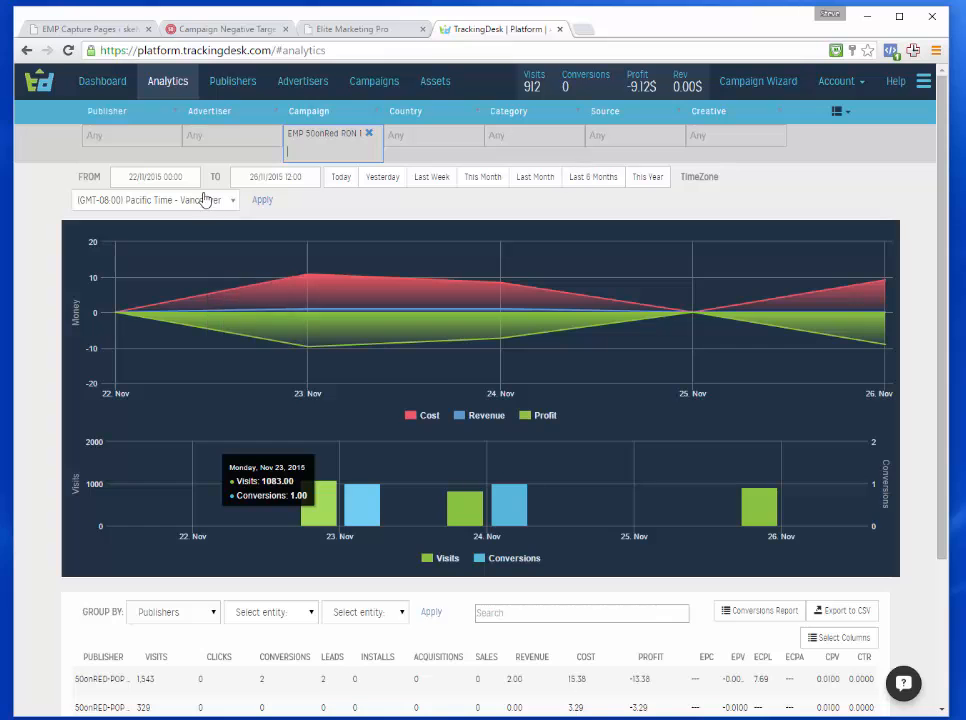
pyautogui.click(260, 201)
pyautogui.moveTo(314, 277)
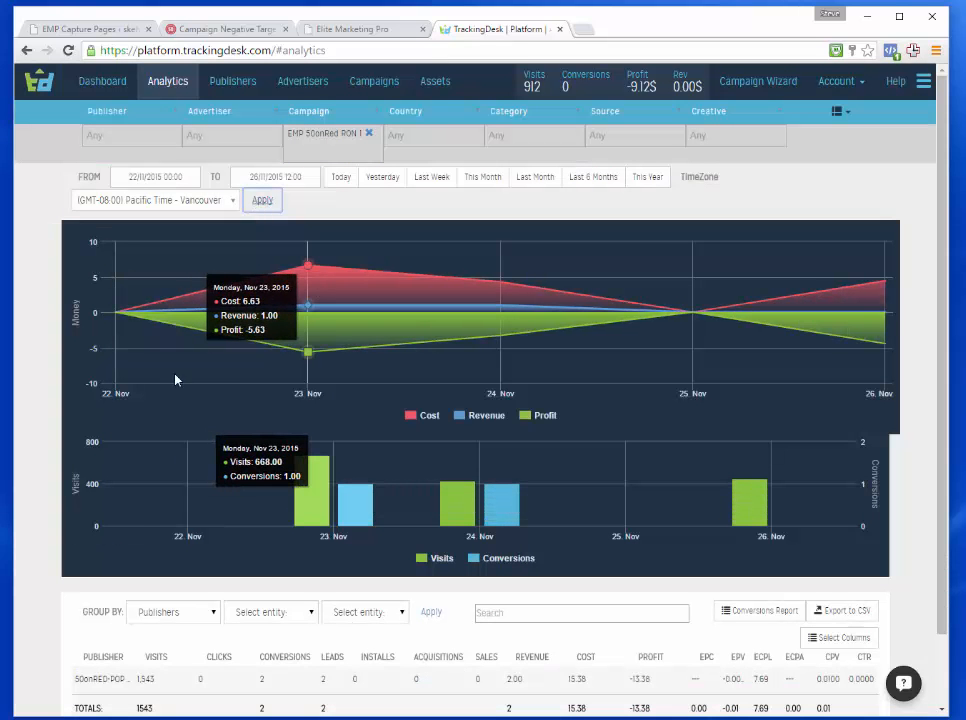
# - Group the analytics table by Publishers and Target, and view the resulting rows
pyautogui.scroll(-2, 54, 371)
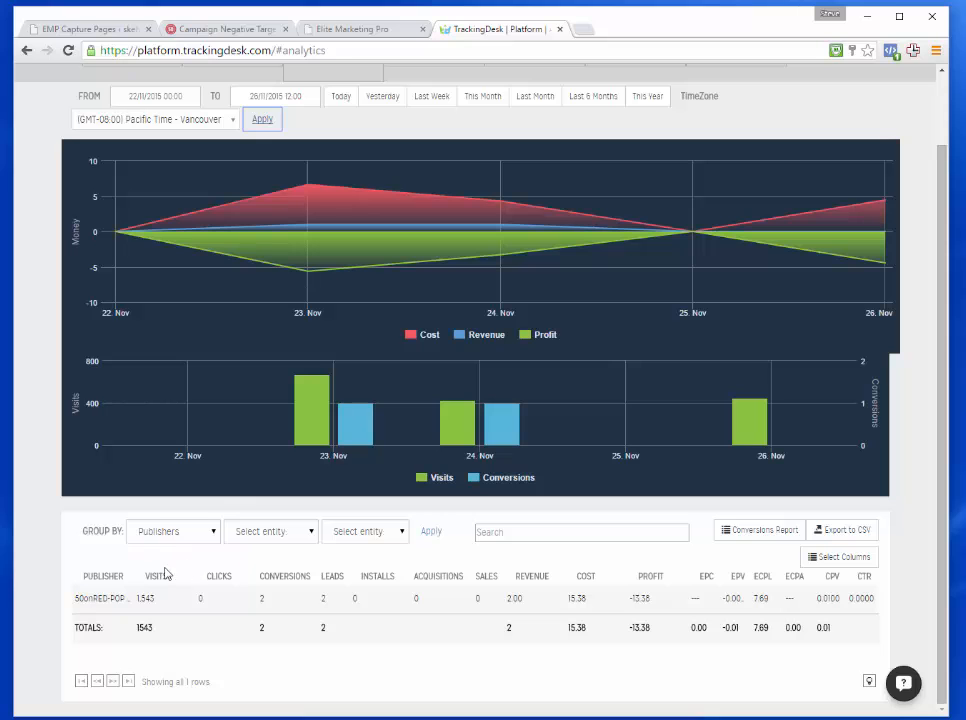
pyautogui.click(301, 540)
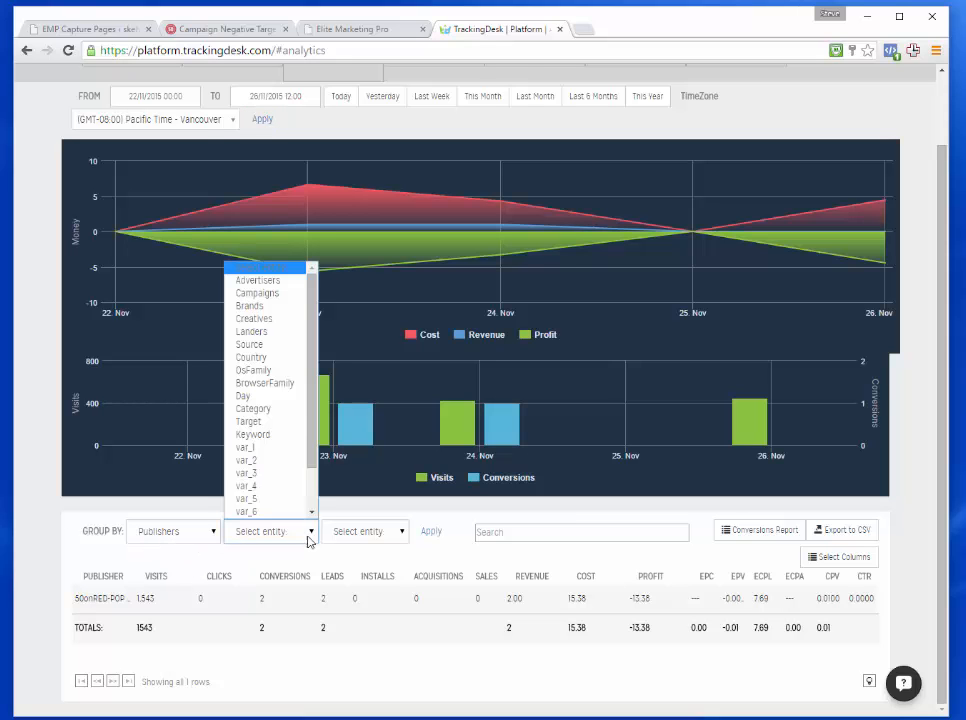
pyautogui.click(272, 422)
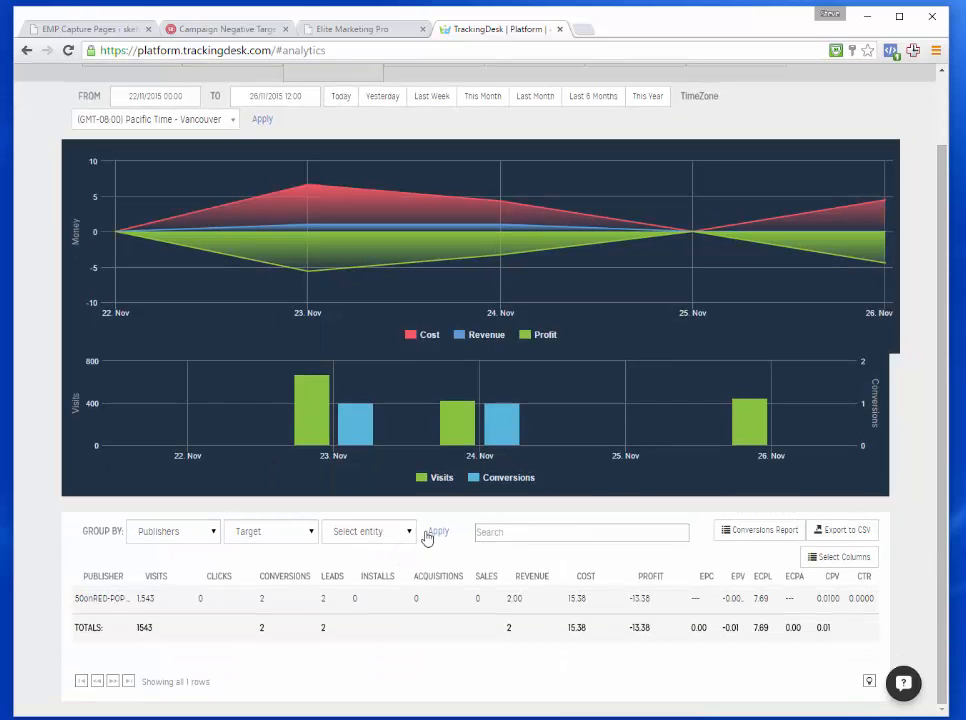
pyautogui.click(438, 531)
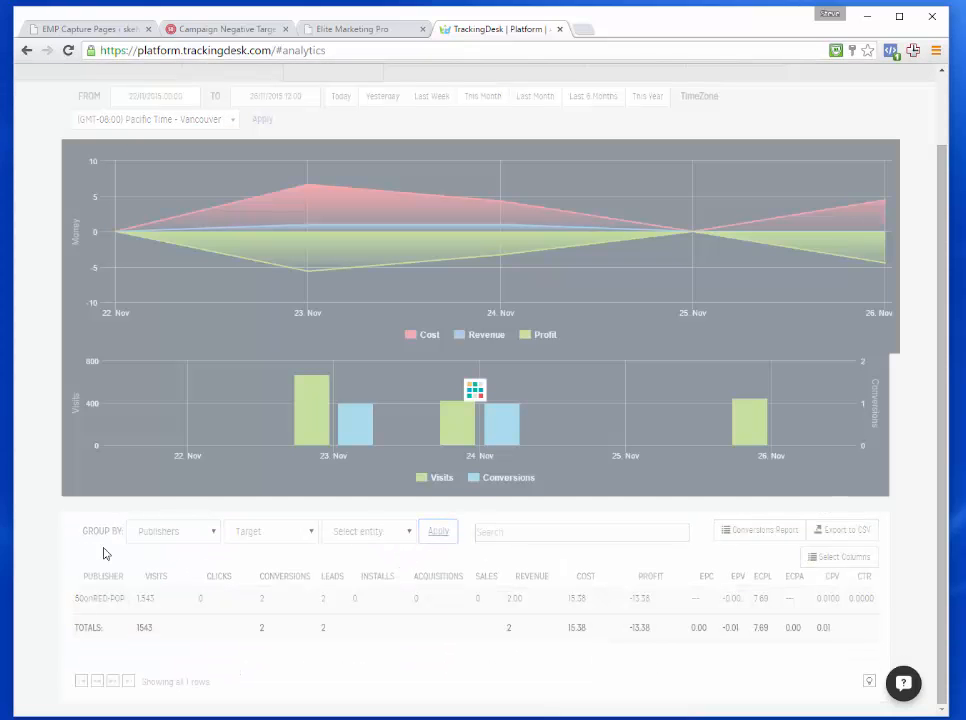
pyautogui.scroll(-3, 45, 545)
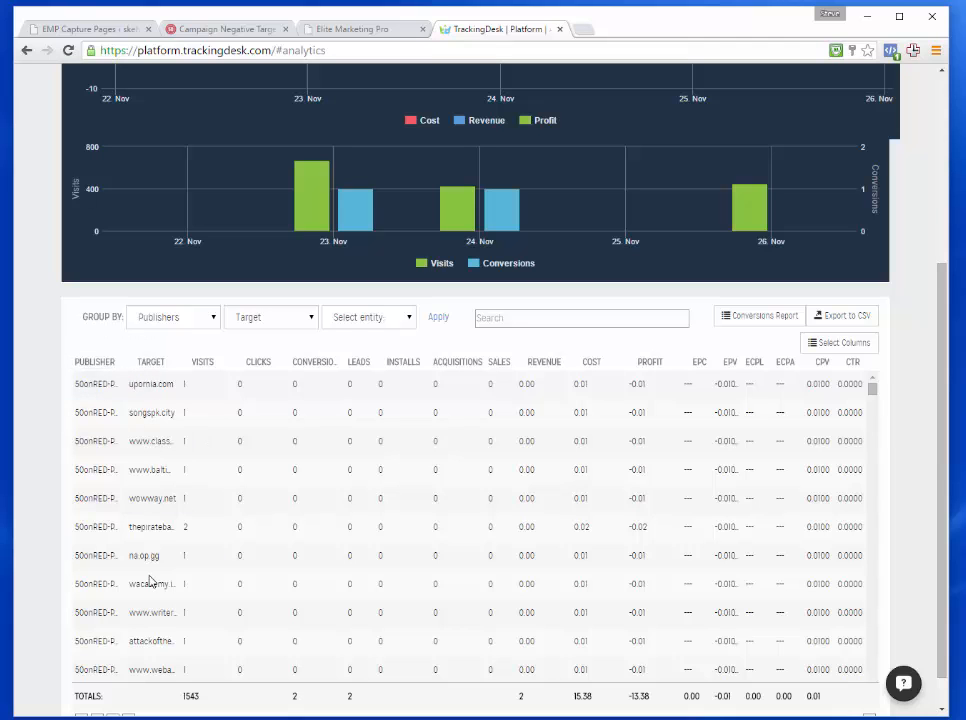
# - Sort the target rows by most leads to examine the converting domains, and re-sort them by most visits
pyautogui.click(357, 365)
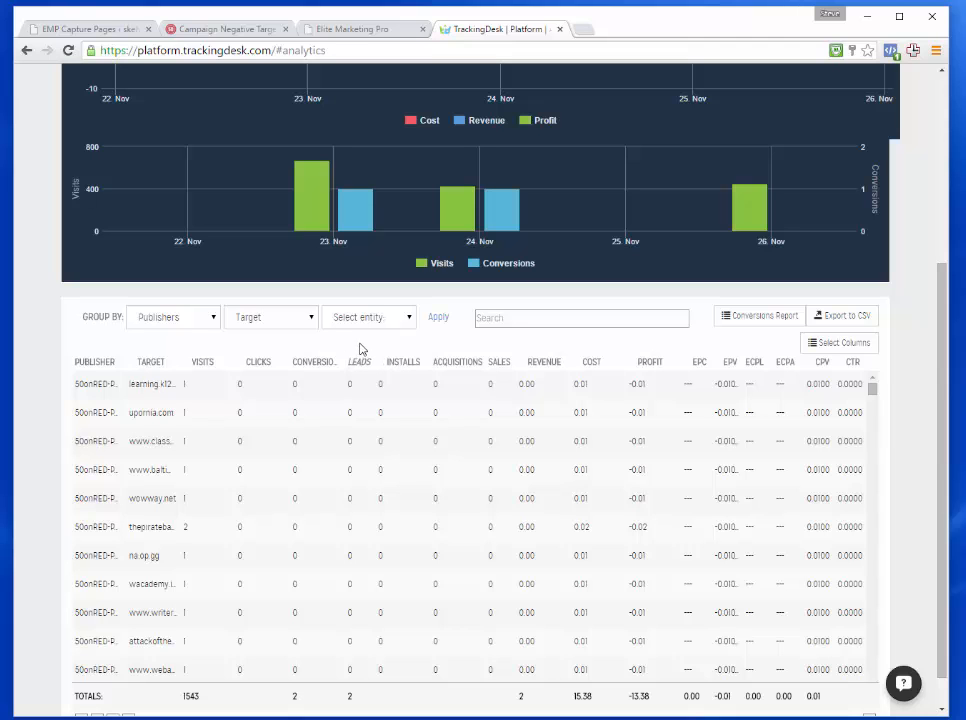
pyautogui.click(360, 366)
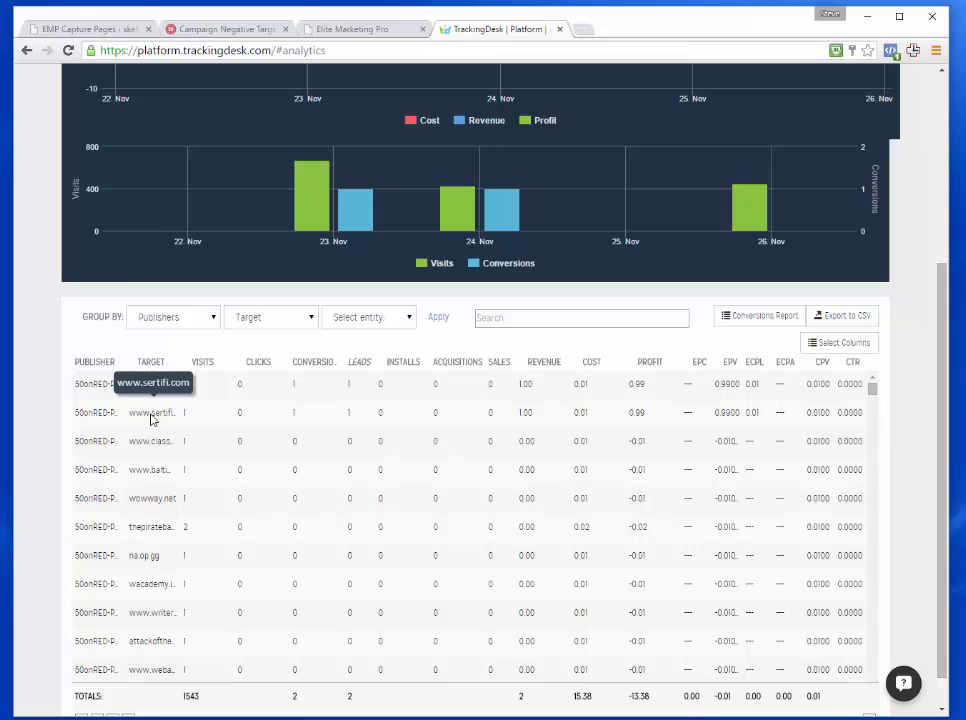
pyautogui.click(203, 365)
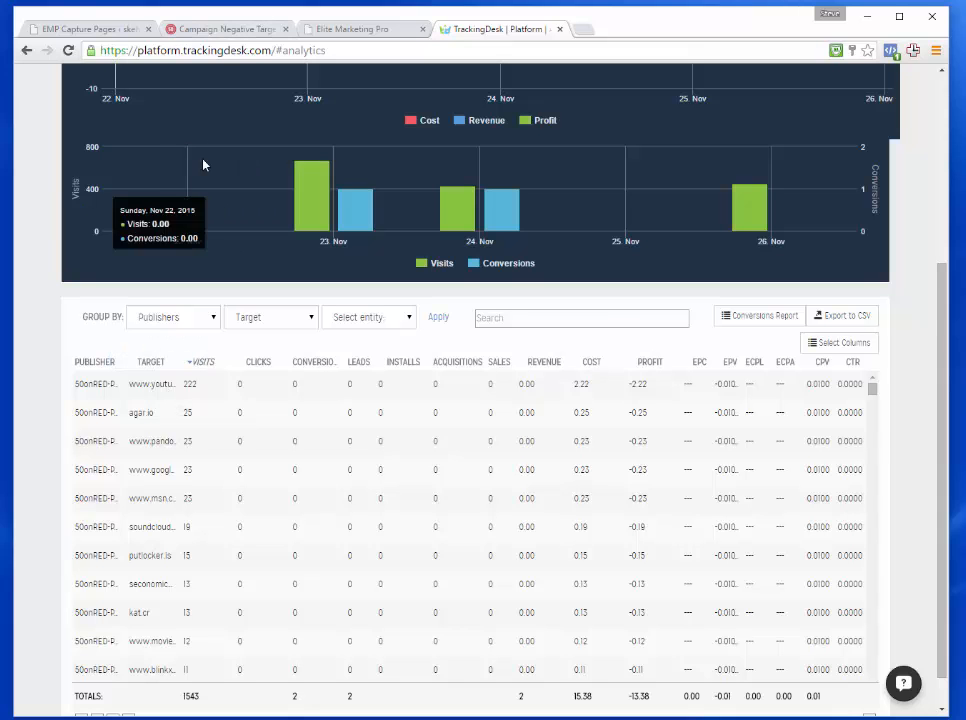
# - Switch to 50onRed and enter youtube.com in a new negative targets list for the EMP RON Example campaign
pyautogui.click(227, 27)
pyautogui.click(136, 370)
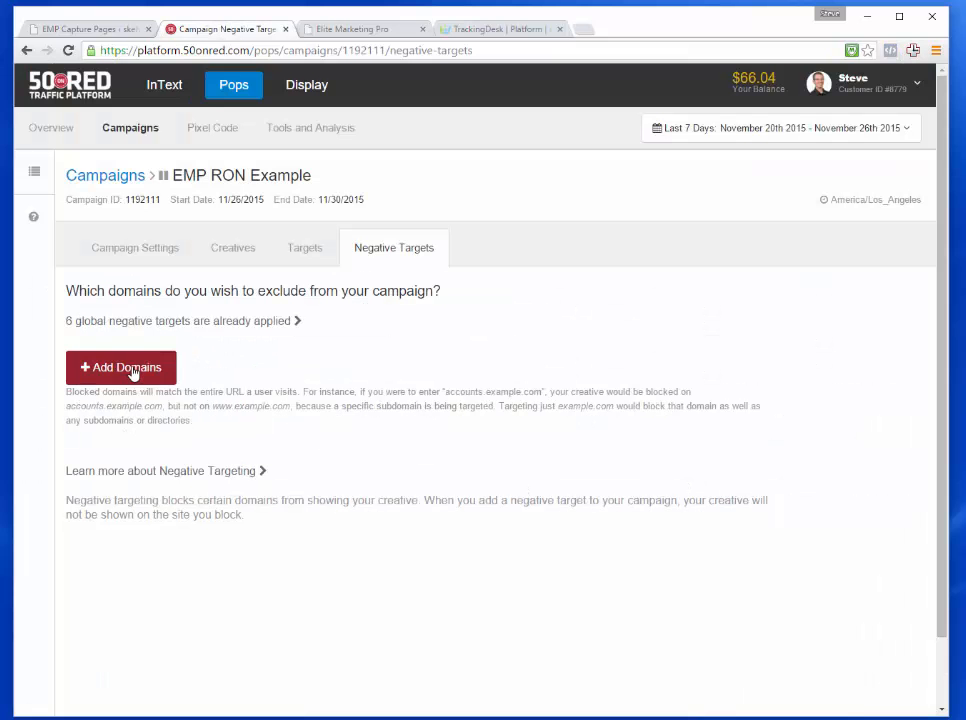
pyautogui.click(148, 422)
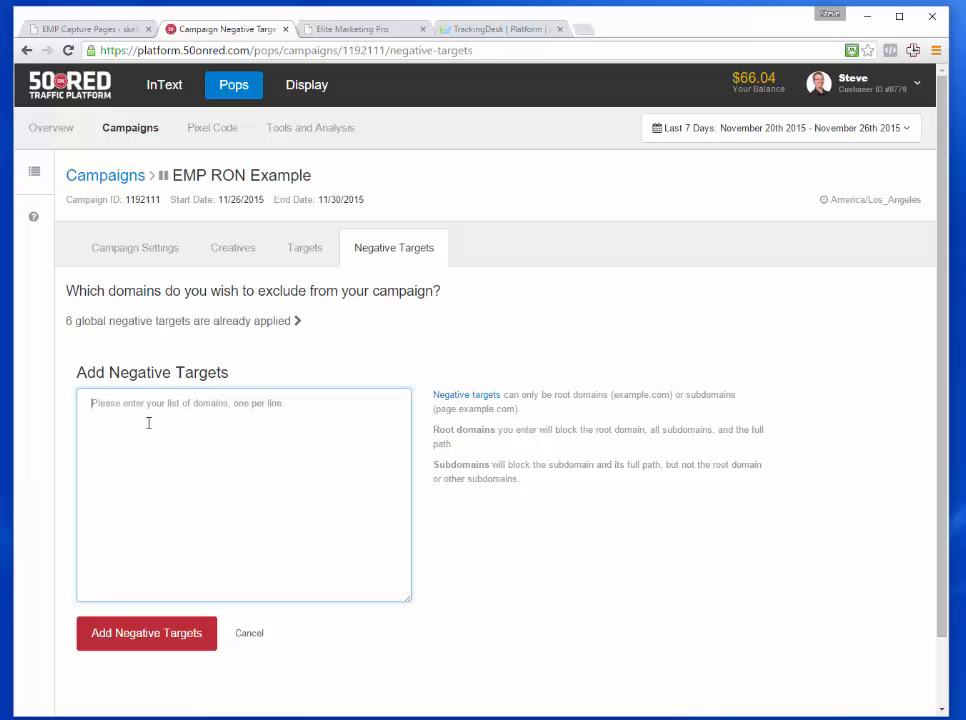
pyautogui.write('youtube.com')
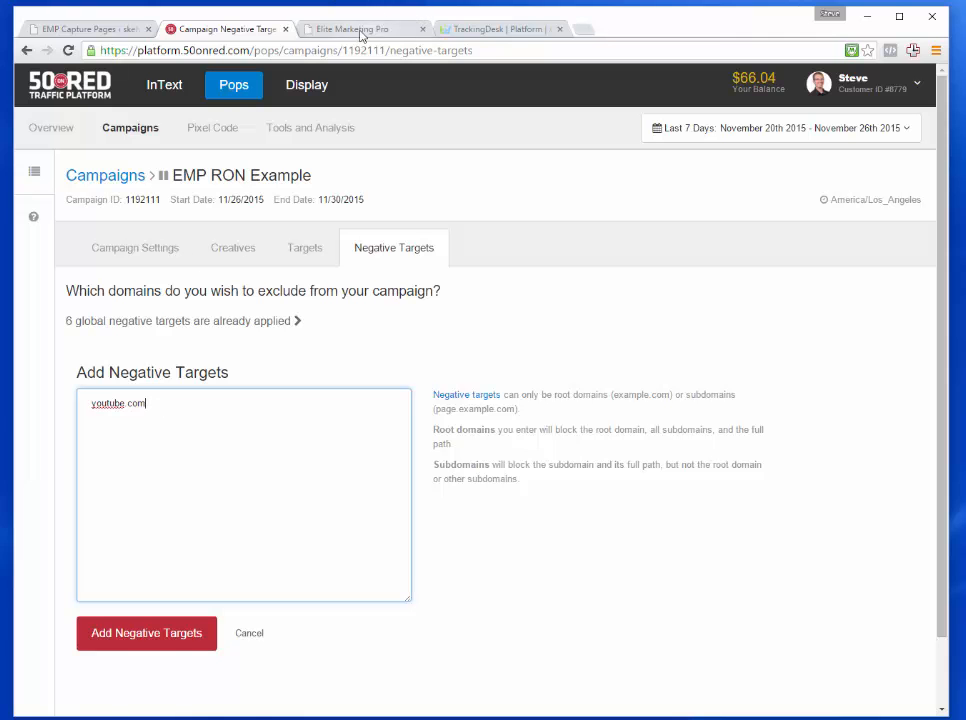
# - Switch back to TrackingDesk and review the EMP 50onRed RON 1 target visits and the cost, revenue and profit chart
pyautogui.click(318, 28)
pyautogui.click(511, 31)
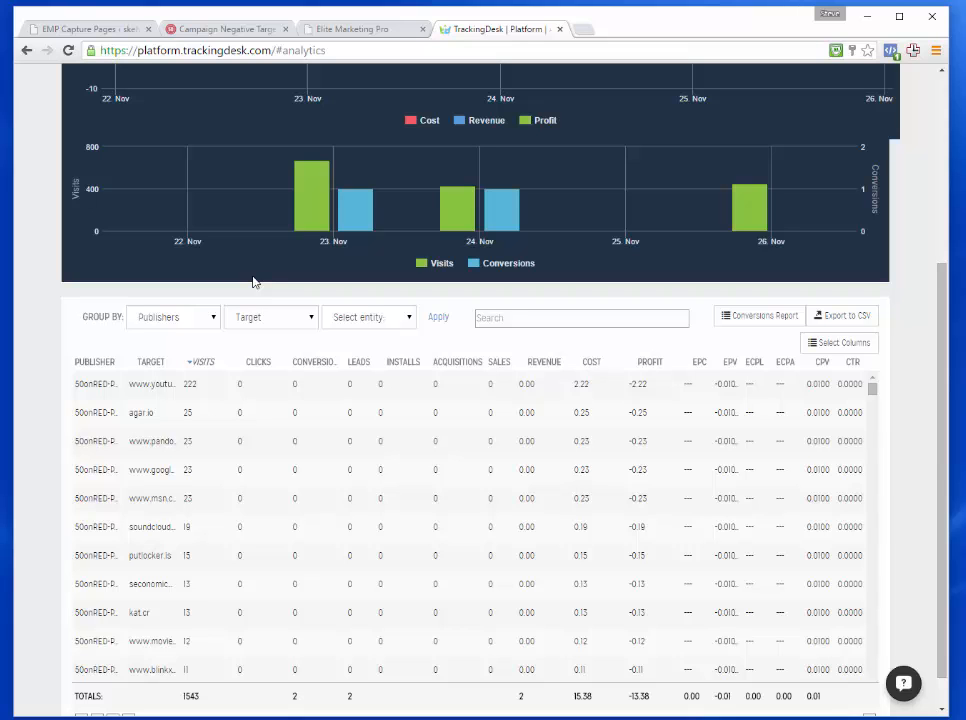
pyautogui.moveTo(359, 172)
pyautogui.scroll(3, 948, 108)
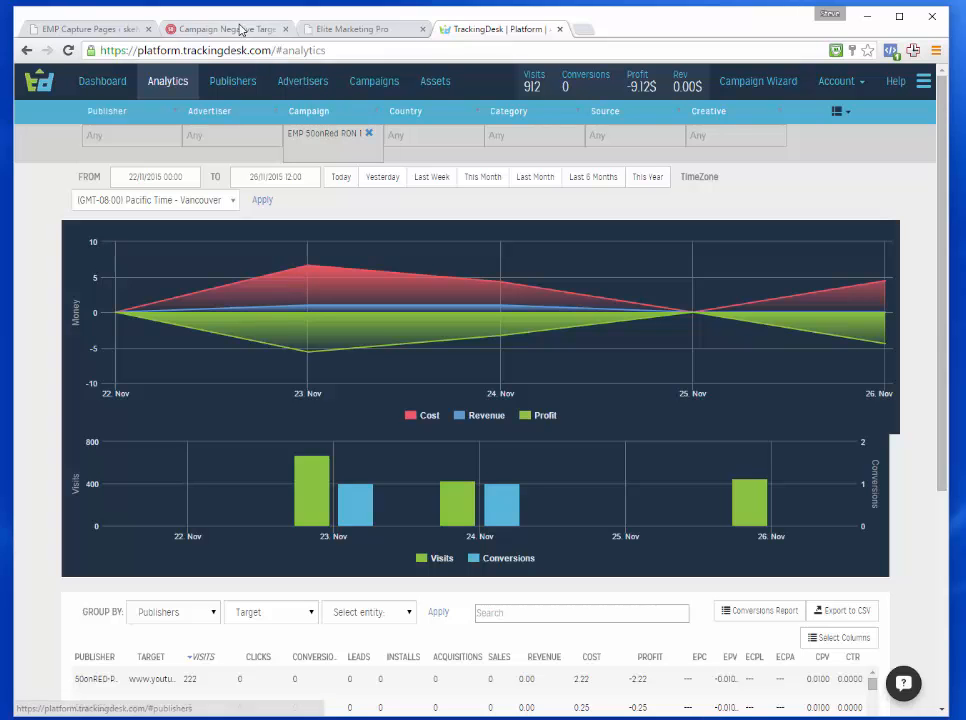